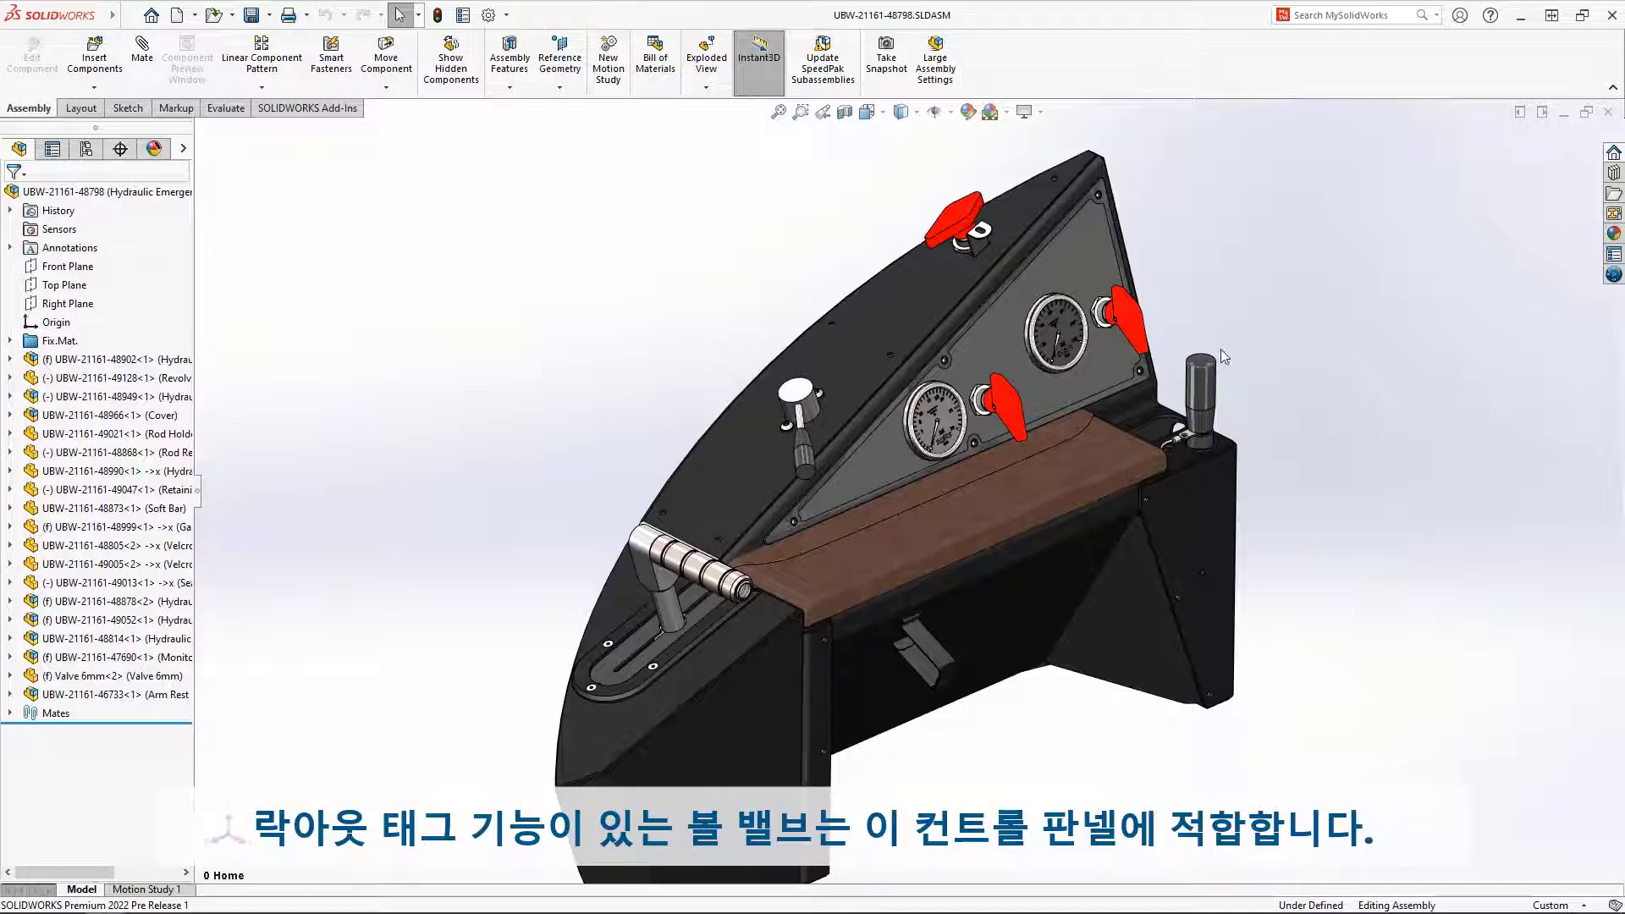
# Open the 6 mm valve part from the top of the control panel and inspect its solid bodies list.
pyautogui.click(945, 230)
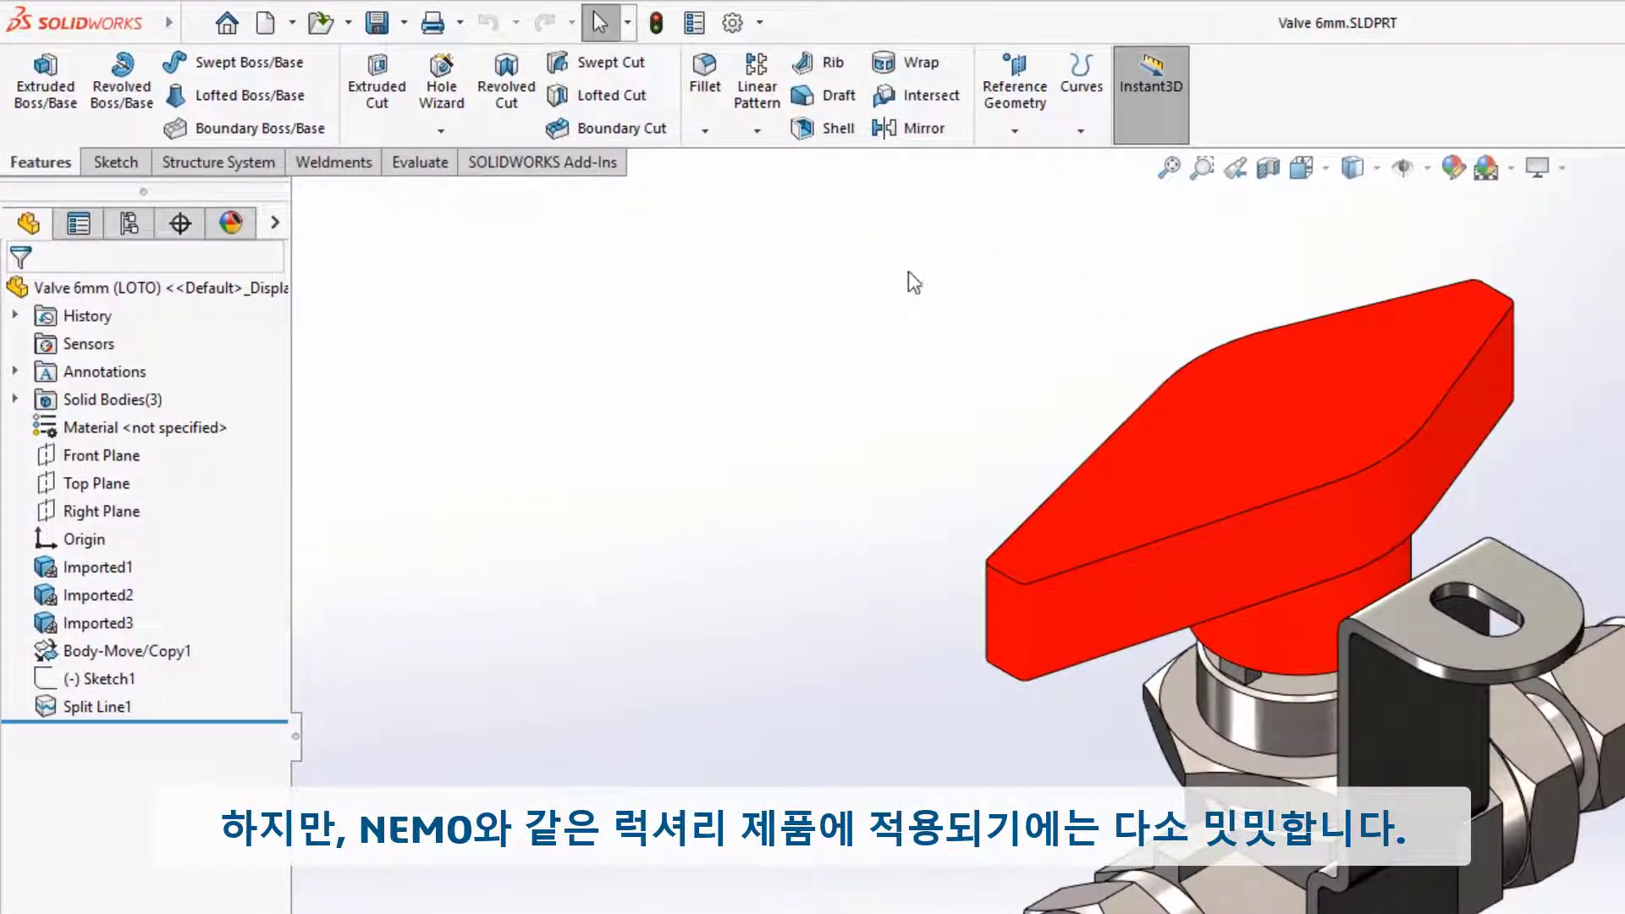
pyautogui.click(14, 400)
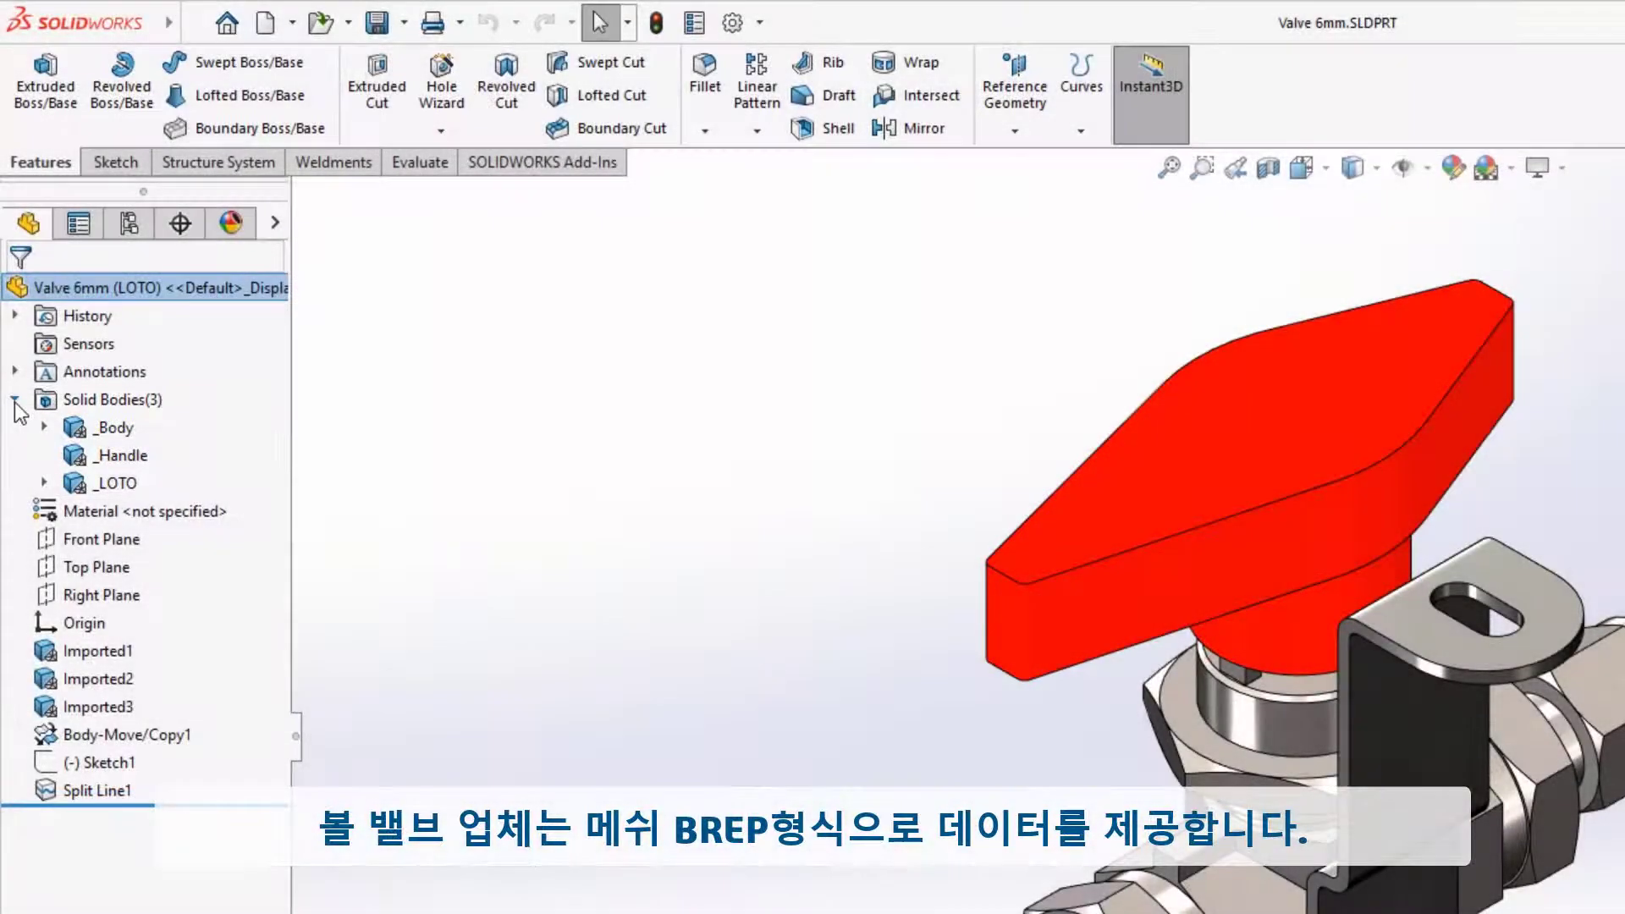
pyautogui.click(15, 401)
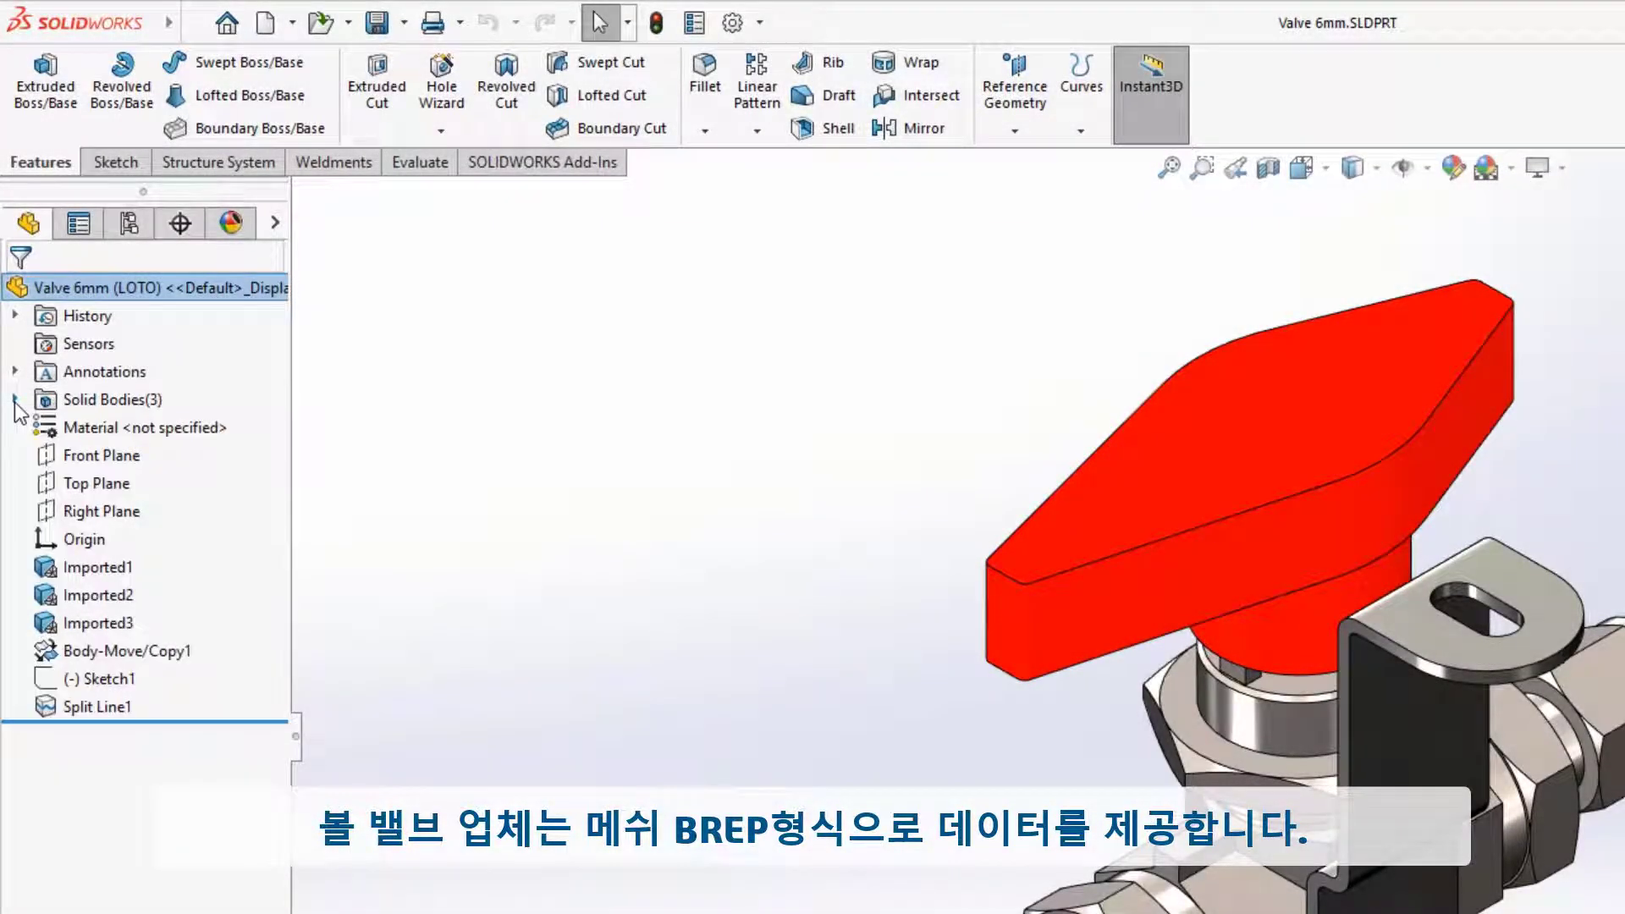
# Chamfer the outer edge loop of the red handle's top face at 45 degrees.
pyautogui.click(1137, 550)
pyautogui.click(1373, 464)
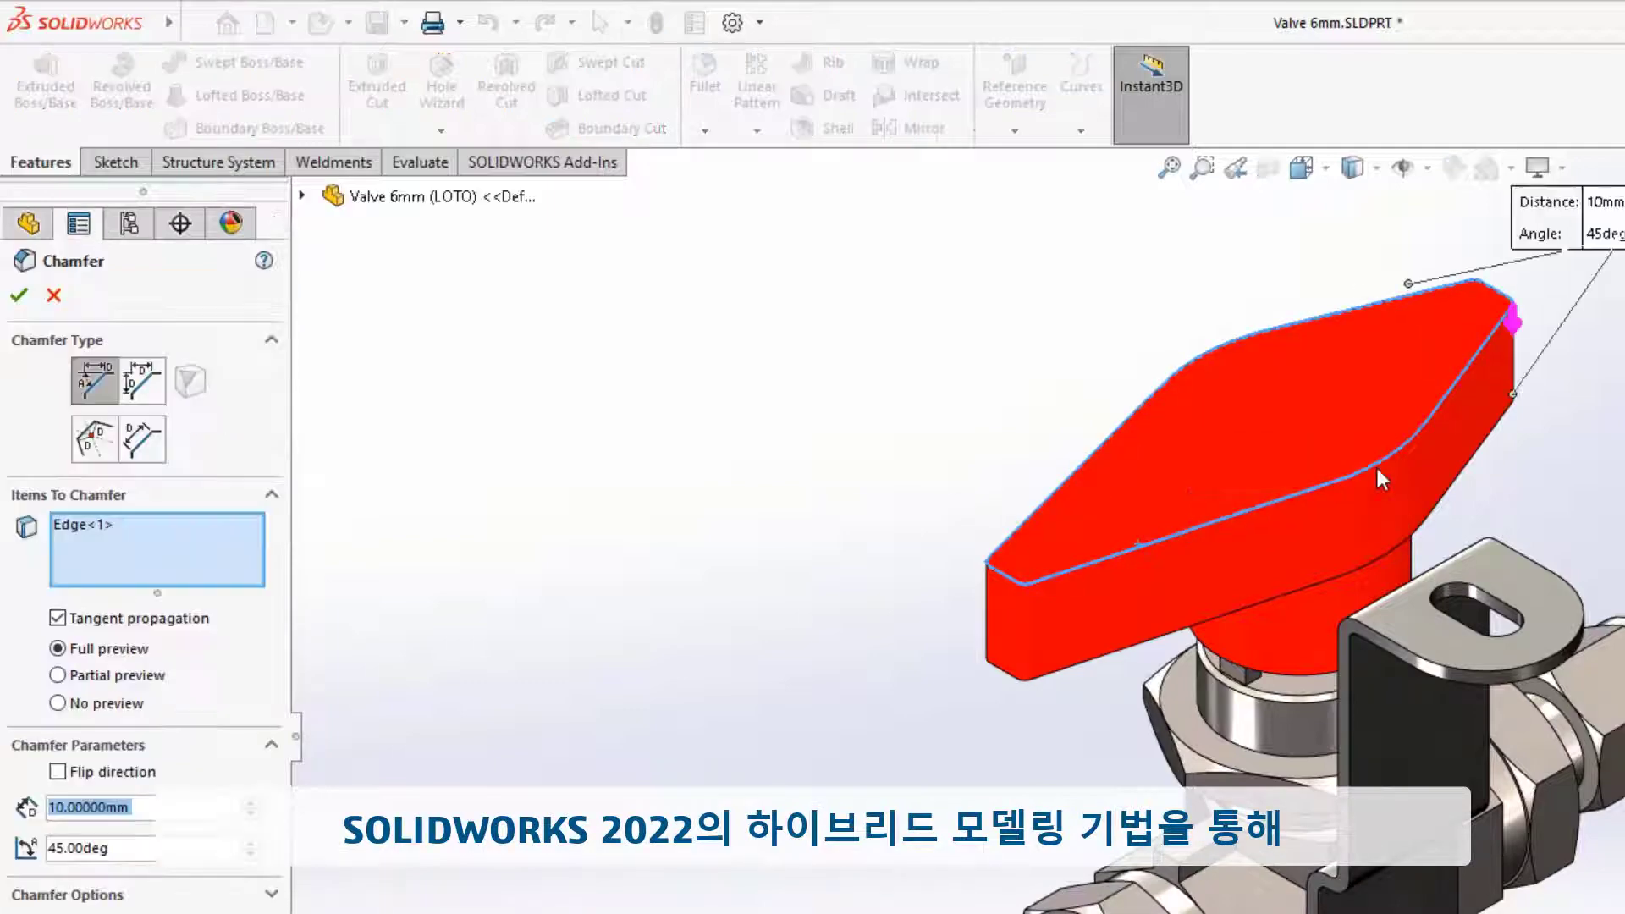
pyautogui.press('Return')
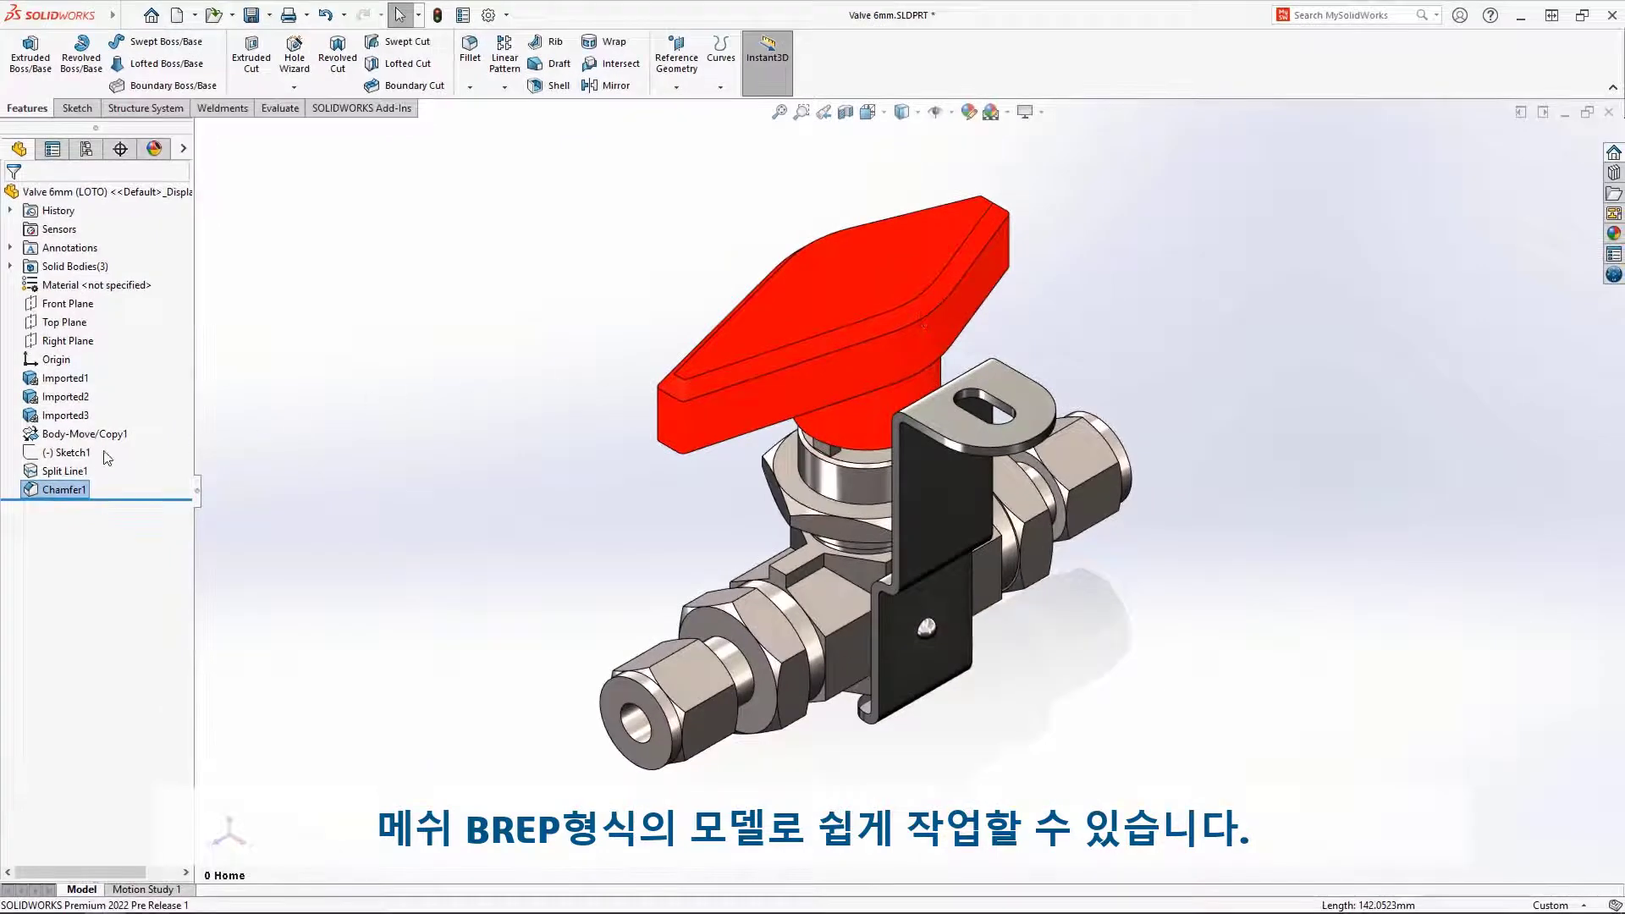
# Extrude the existing logo sketch 1 mm as a raised boss on the handle's top face.
pyautogui.click(93, 453)
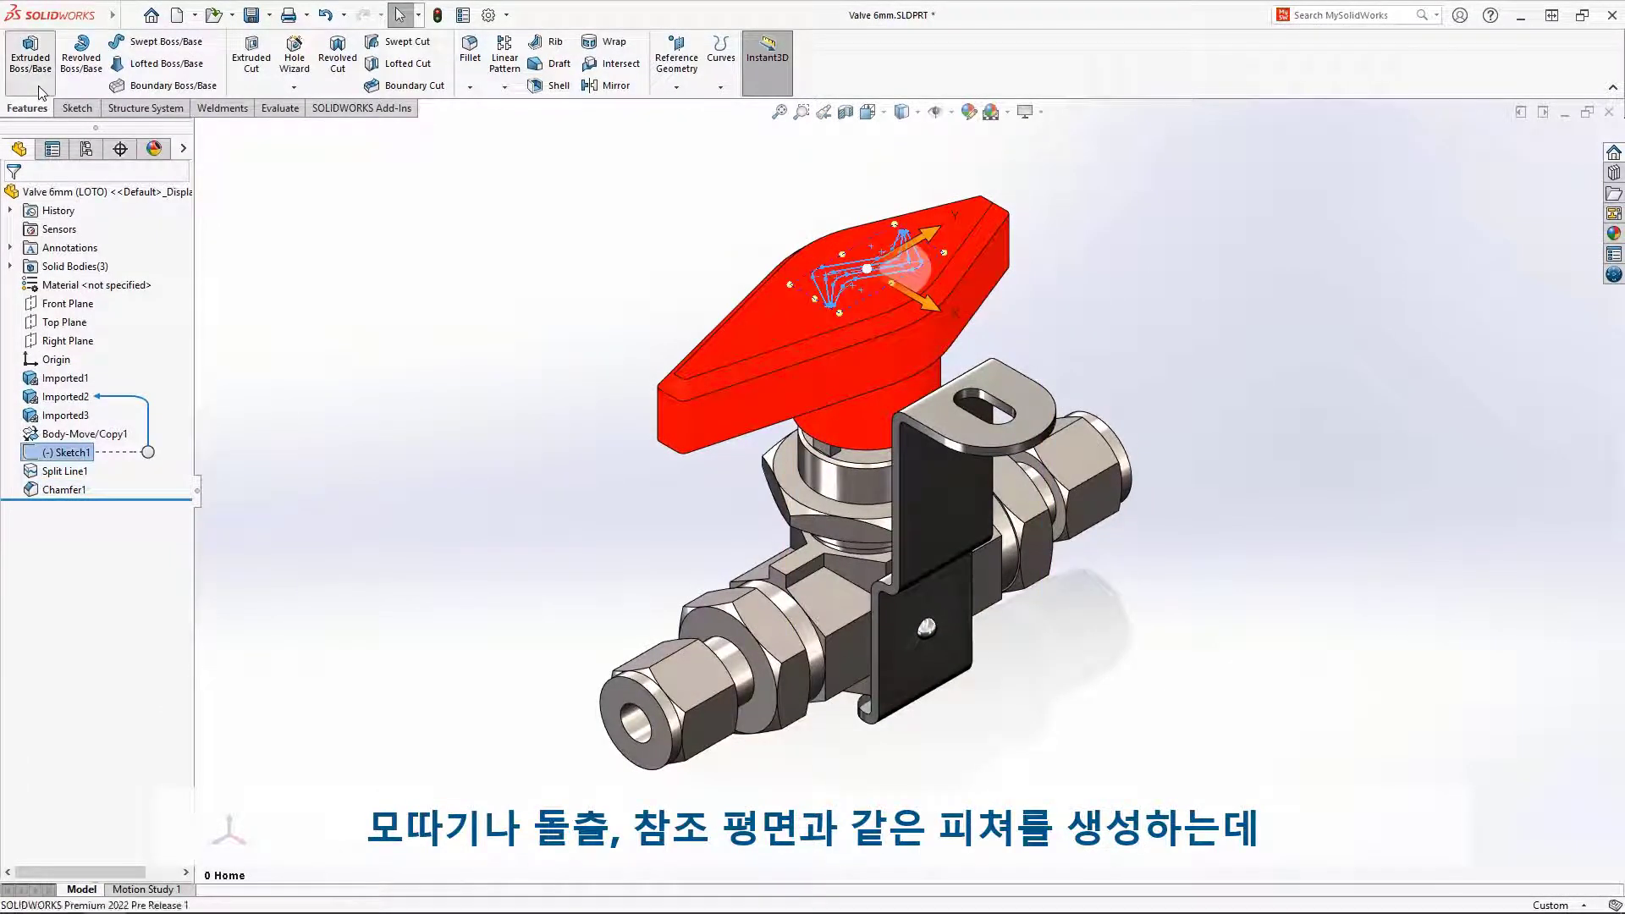
pyautogui.click(40, 92)
pyautogui.write('1')
pyautogui.press('Return')
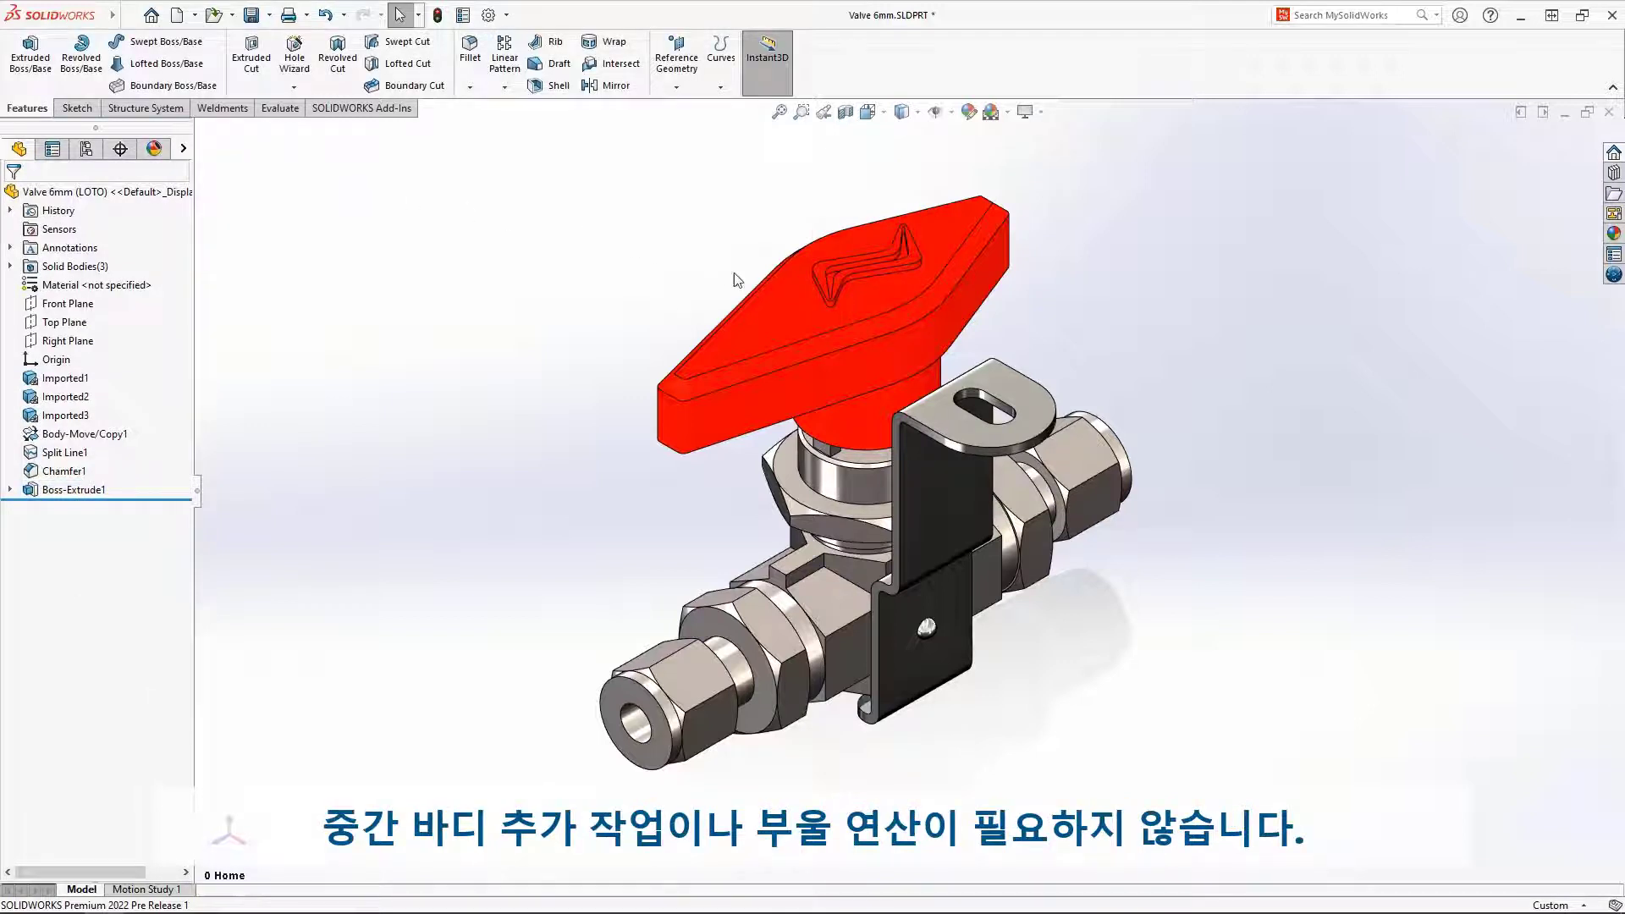
# Create a reference plane at 0 mm offset from the handle's top face.
pyautogui.click(786, 310)
pyautogui.click(689, 95)
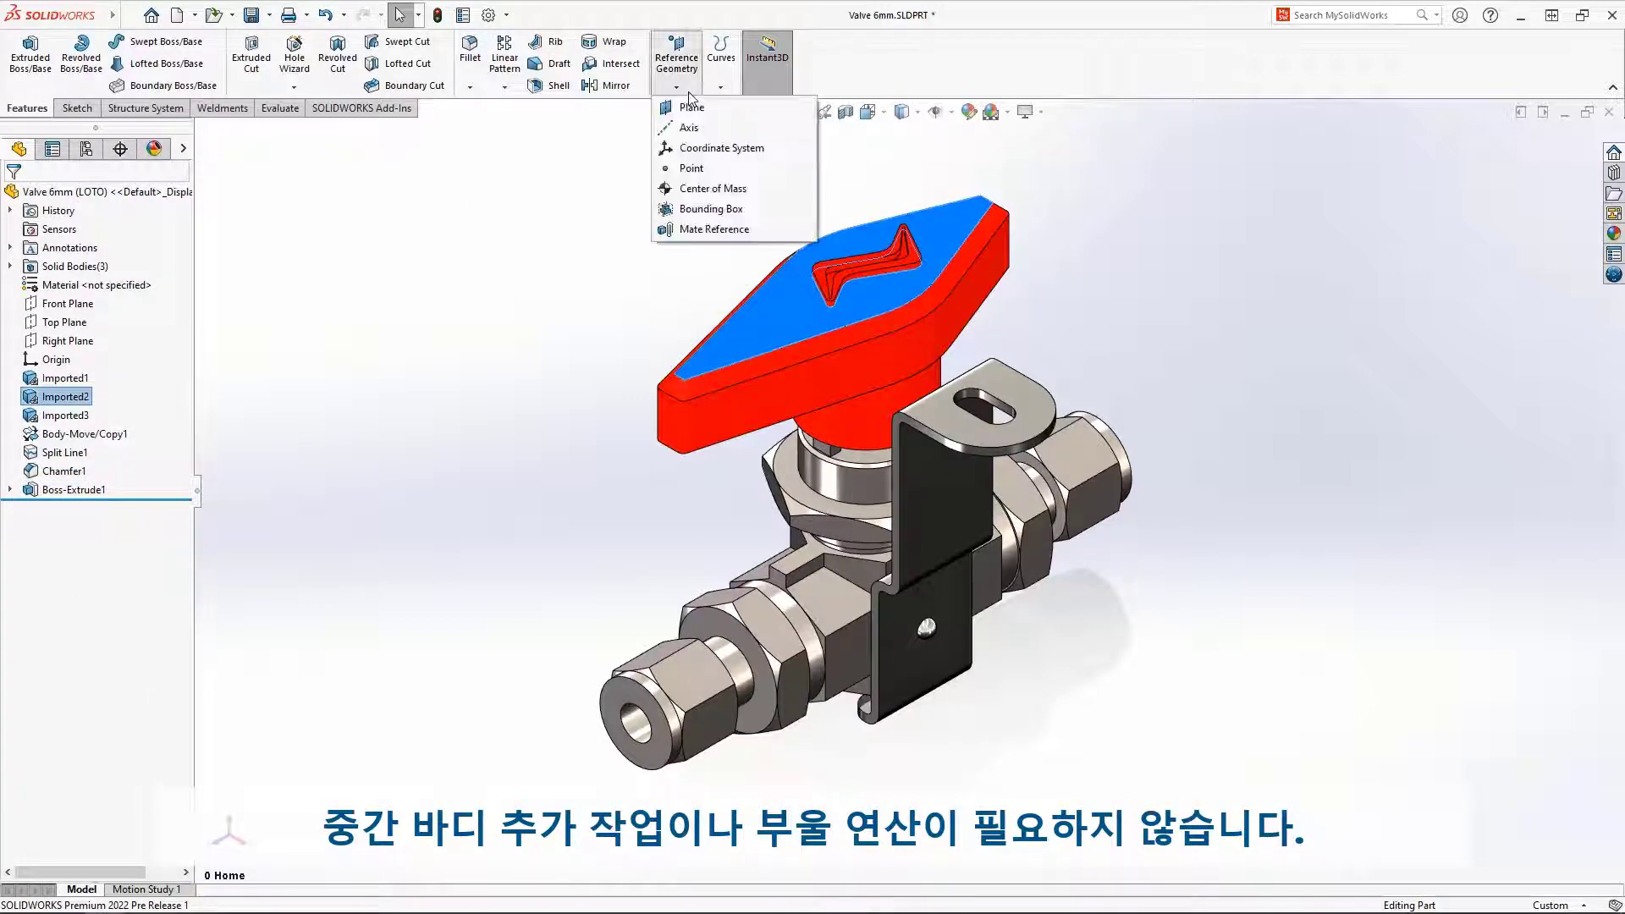
pyautogui.click(691, 108)
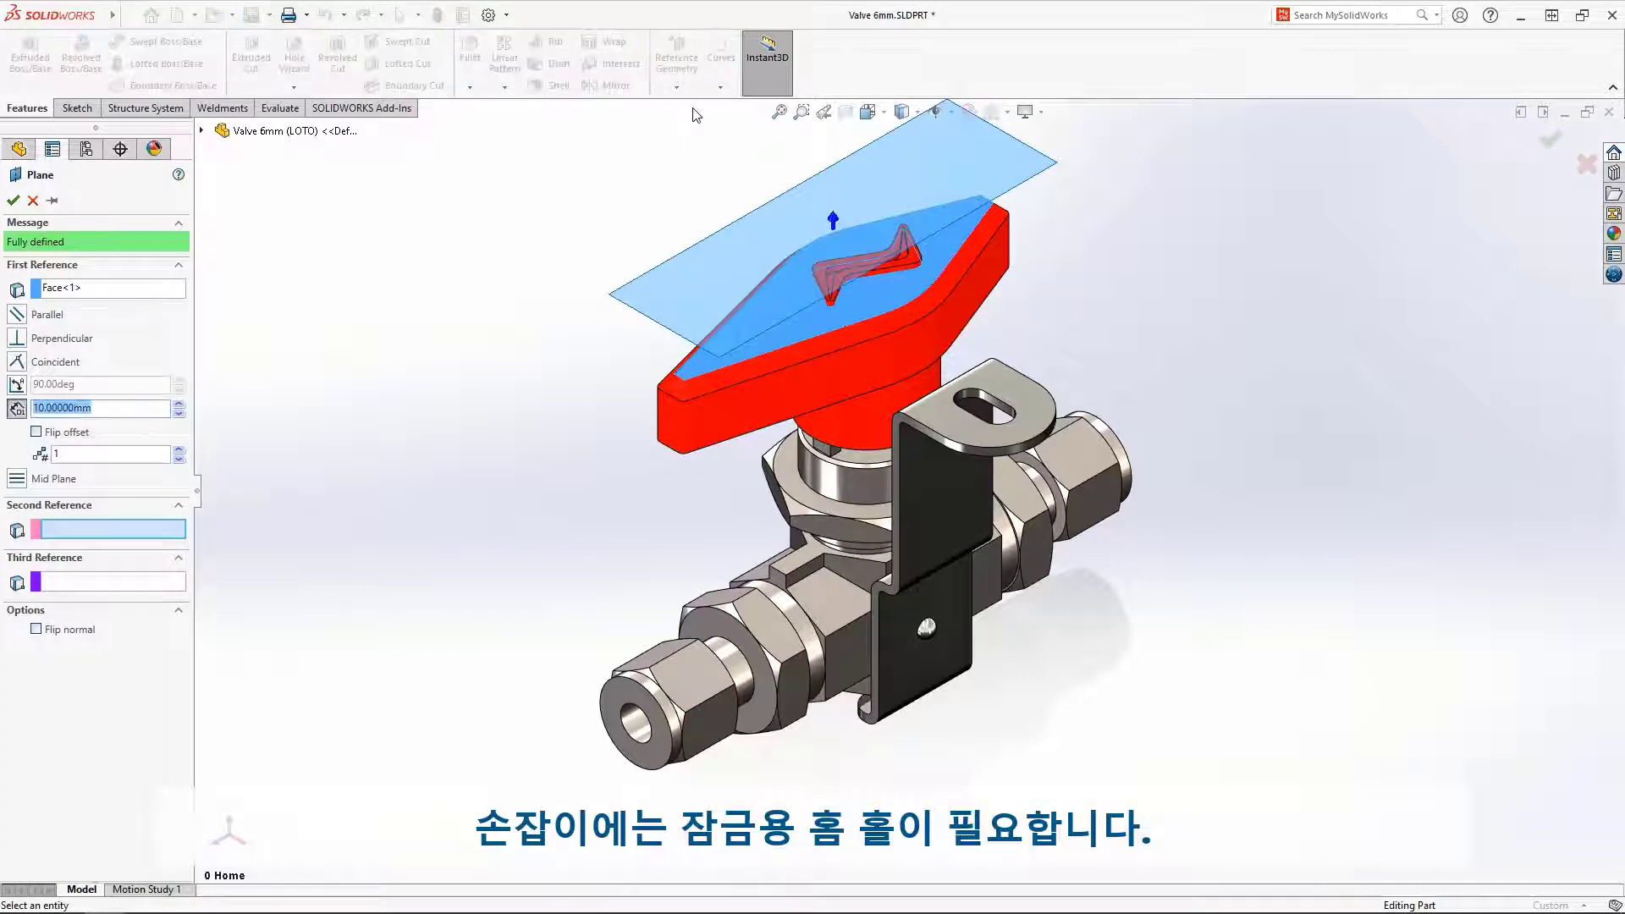
pyautogui.write('0')
pyautogui.press('Return')
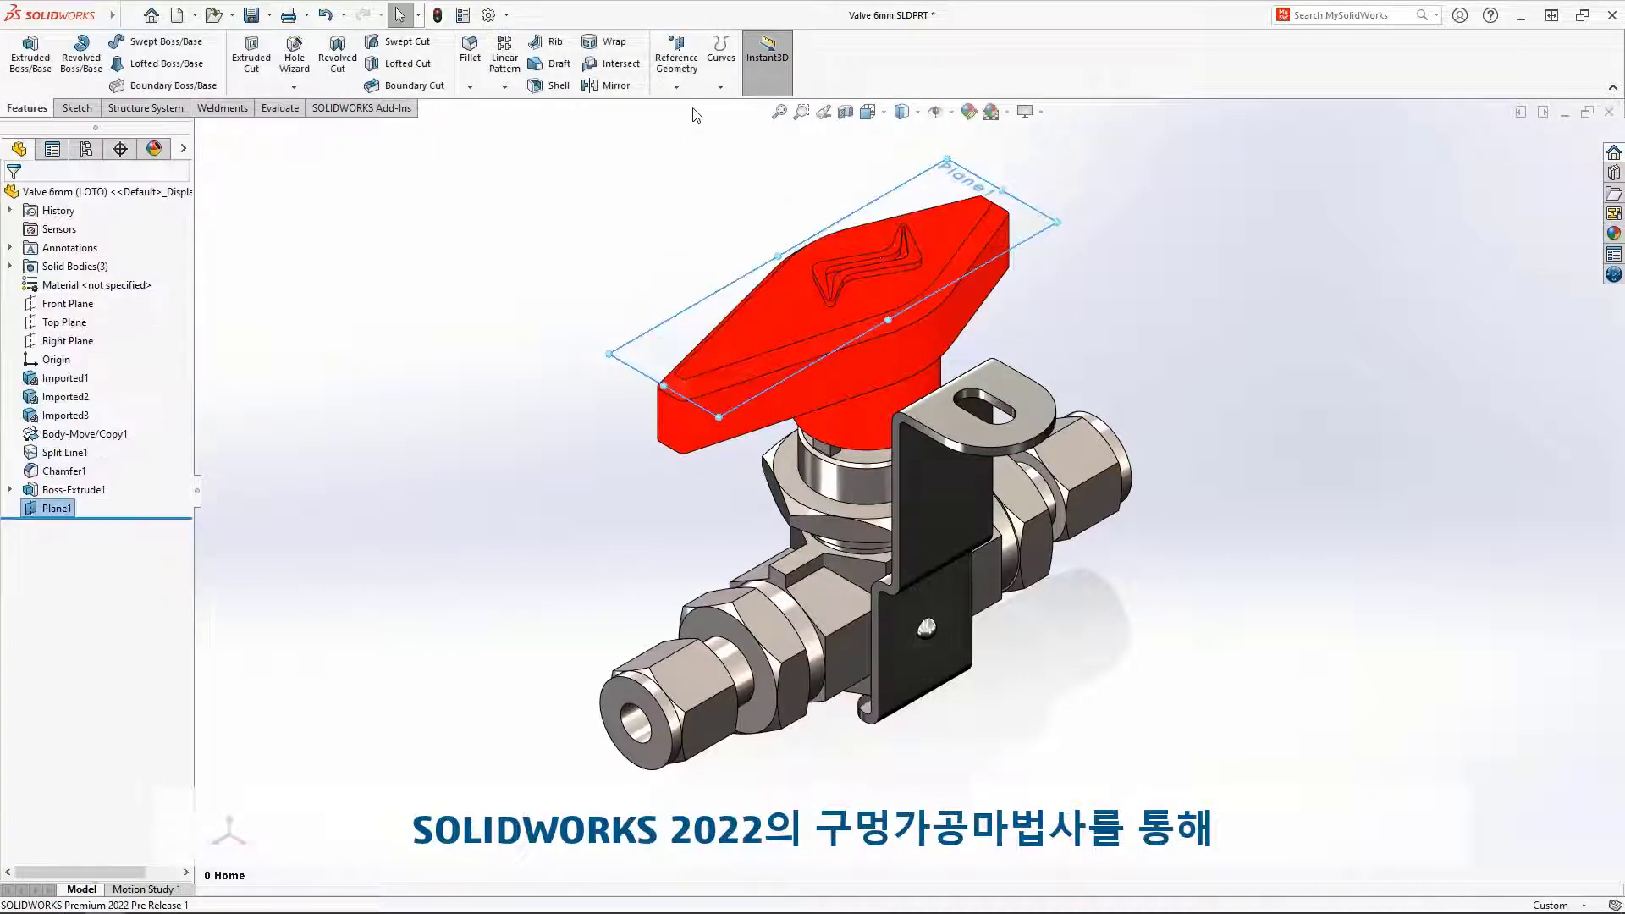
# Add an ANSI Metric Ø5.0 dowel slot, 10 mm long and Up To Next, near one end of the handle's top face.
pyautogui.click(312, 76)
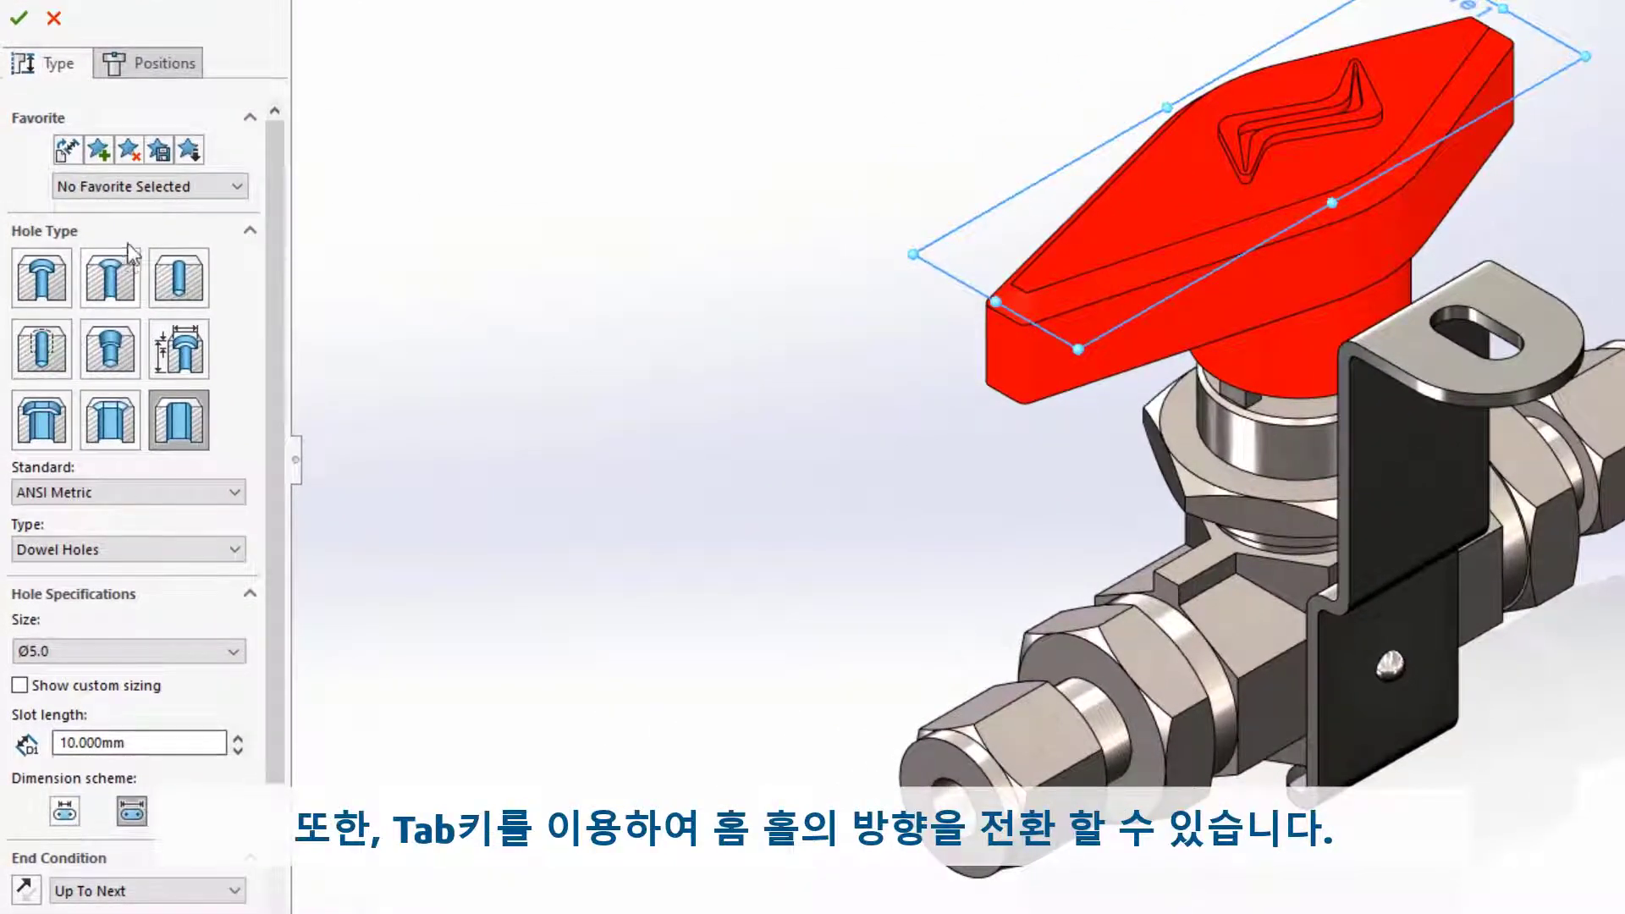
pyautogui.click(161, 66)
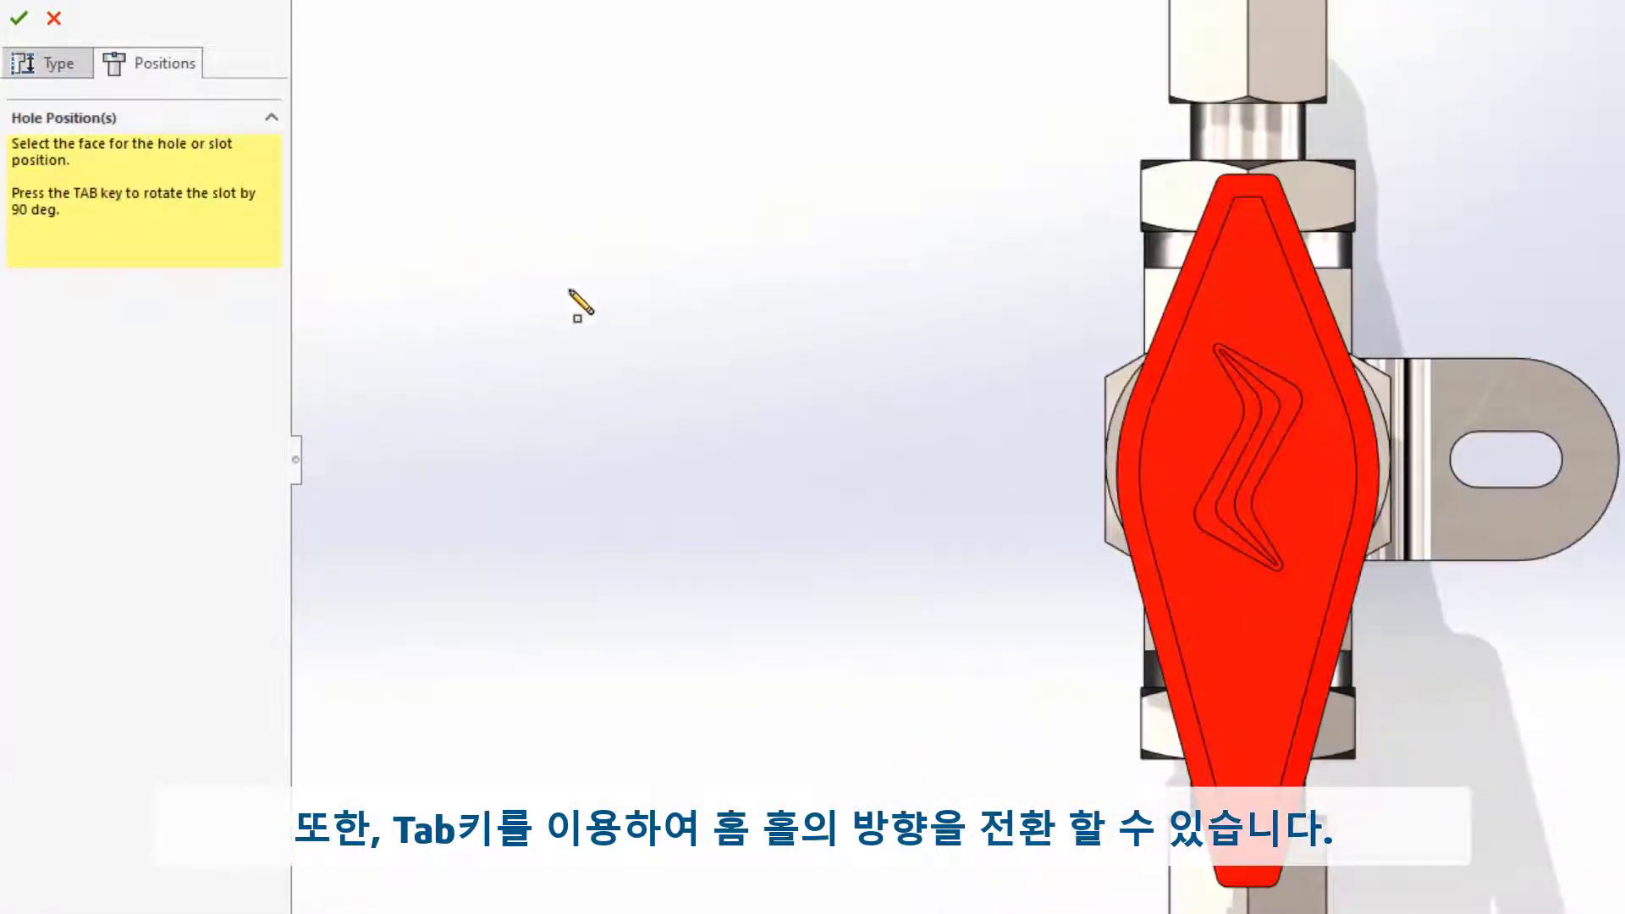
pyautogui.click(1248, 680)
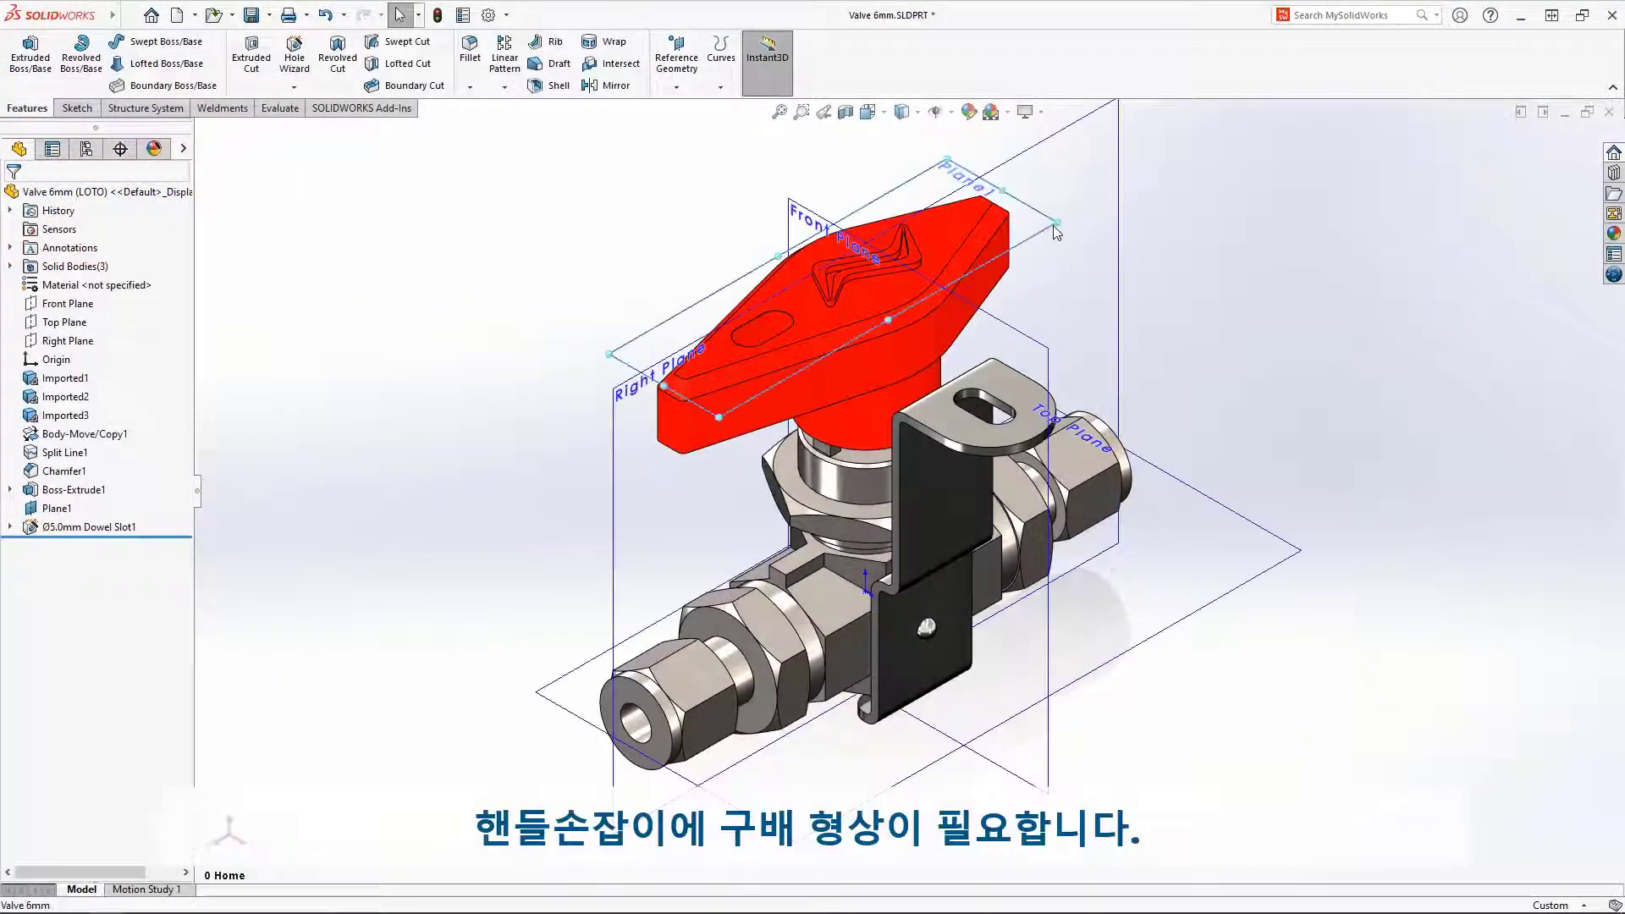
# Copy the handle's top reference plane downward as an offset plane and split the handle's side faces with it.
pyautogui.click(1052, 225)
pyautogui.keyDown('ctrl'); pyautogui.moveTo(1052, 225); pyautogui.dragTo(1046, 272); pyautogui.keyUp('ctrl')
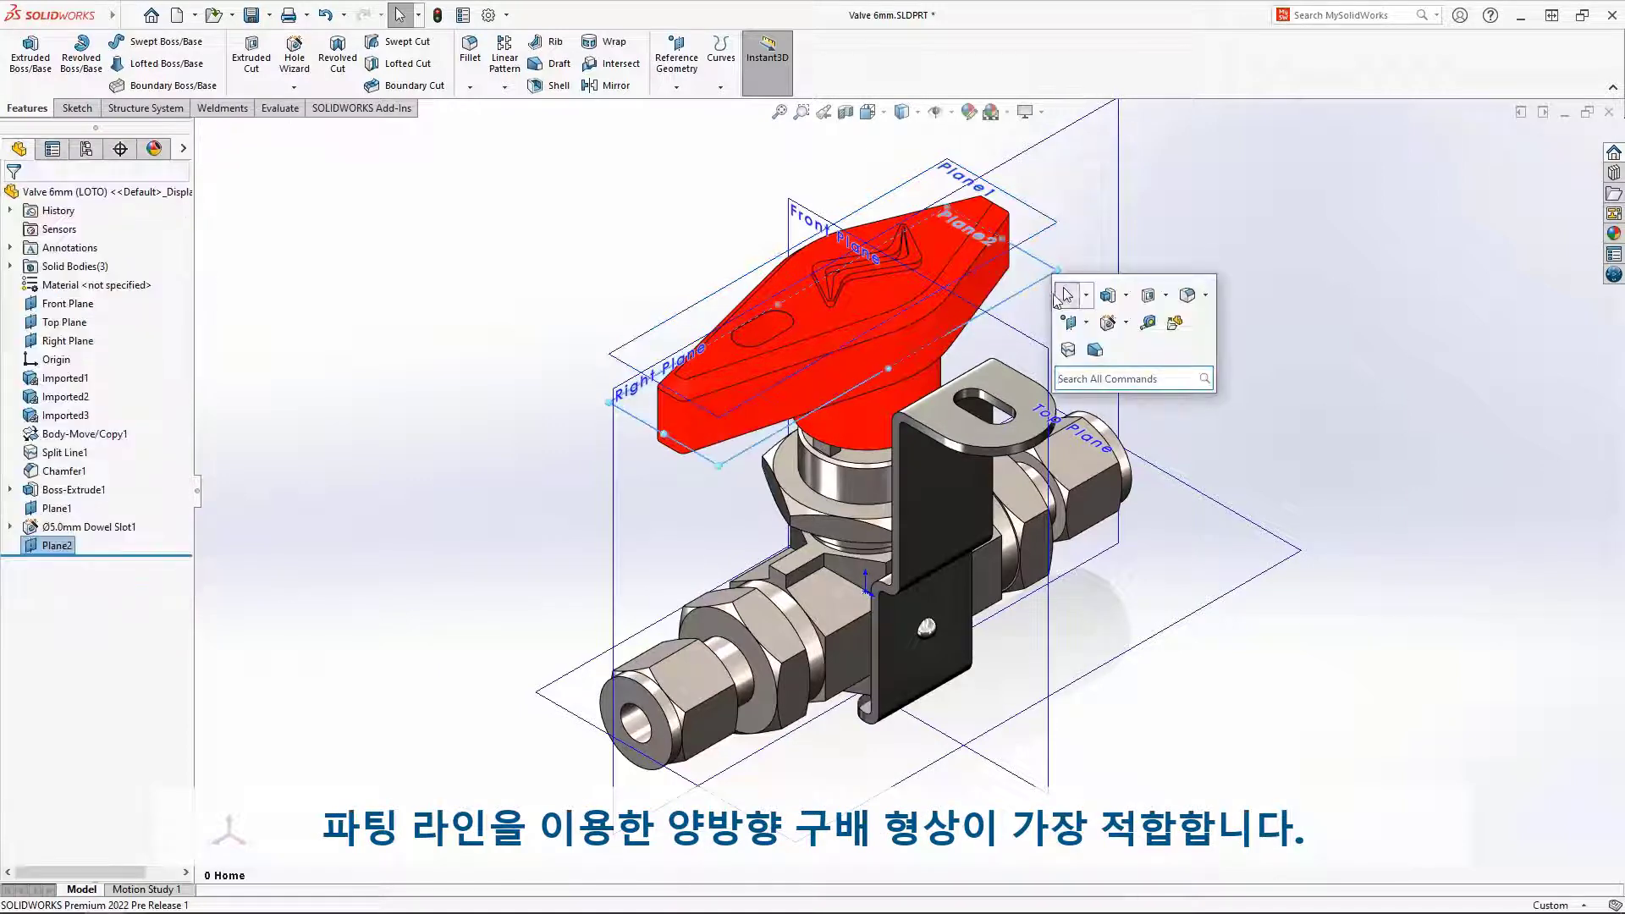
pyautogui.click(1066, 297)
pyautogui.click(996, 278)
pyautogui.press('Return')
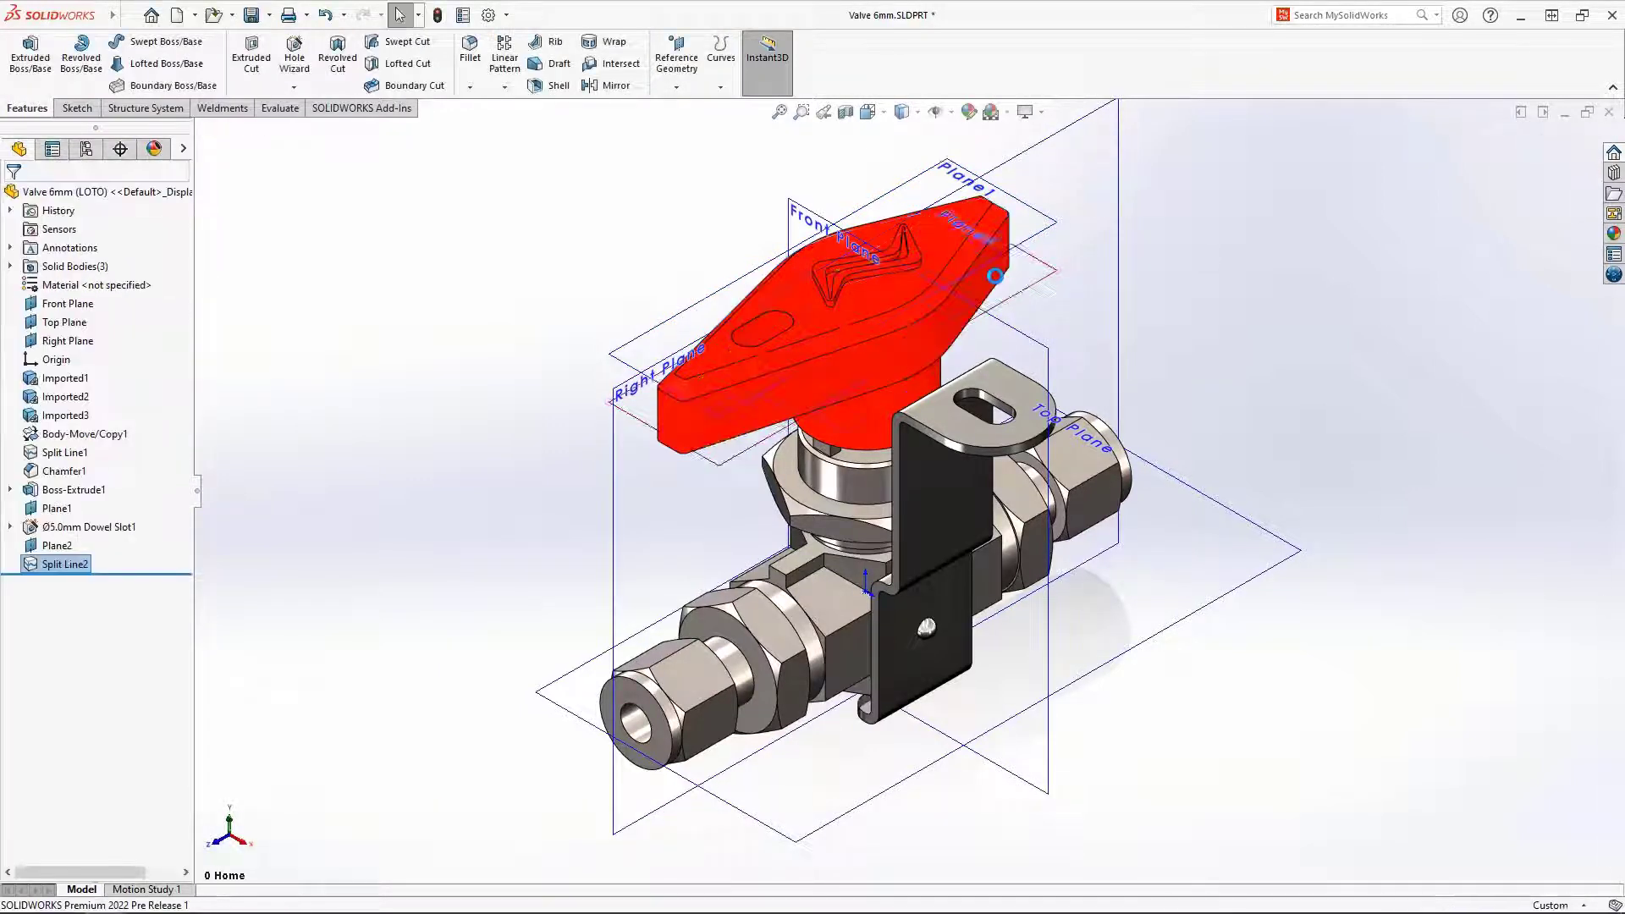
# Set up a parting-line draft using the handle's top face as pull direction, the split edge as parting line and 6 degrees for Direction 1.
pyautogui.press('s')
pyautogui.click(1043, 347)
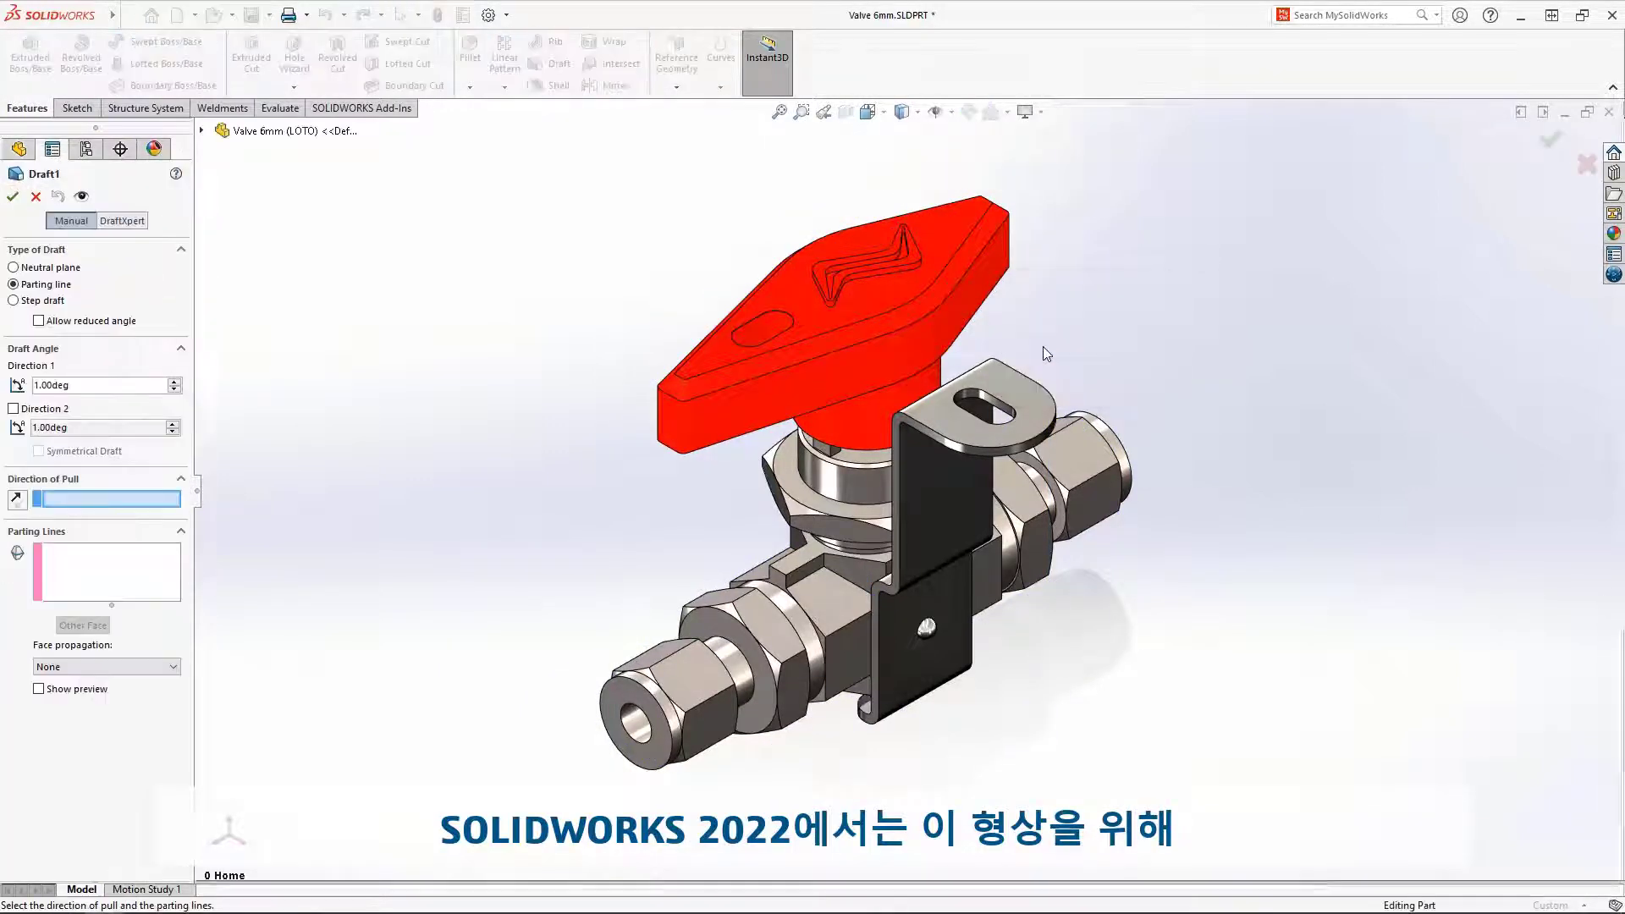
pyautogui.click(961, 230)
pyautogui.click(994, 279)
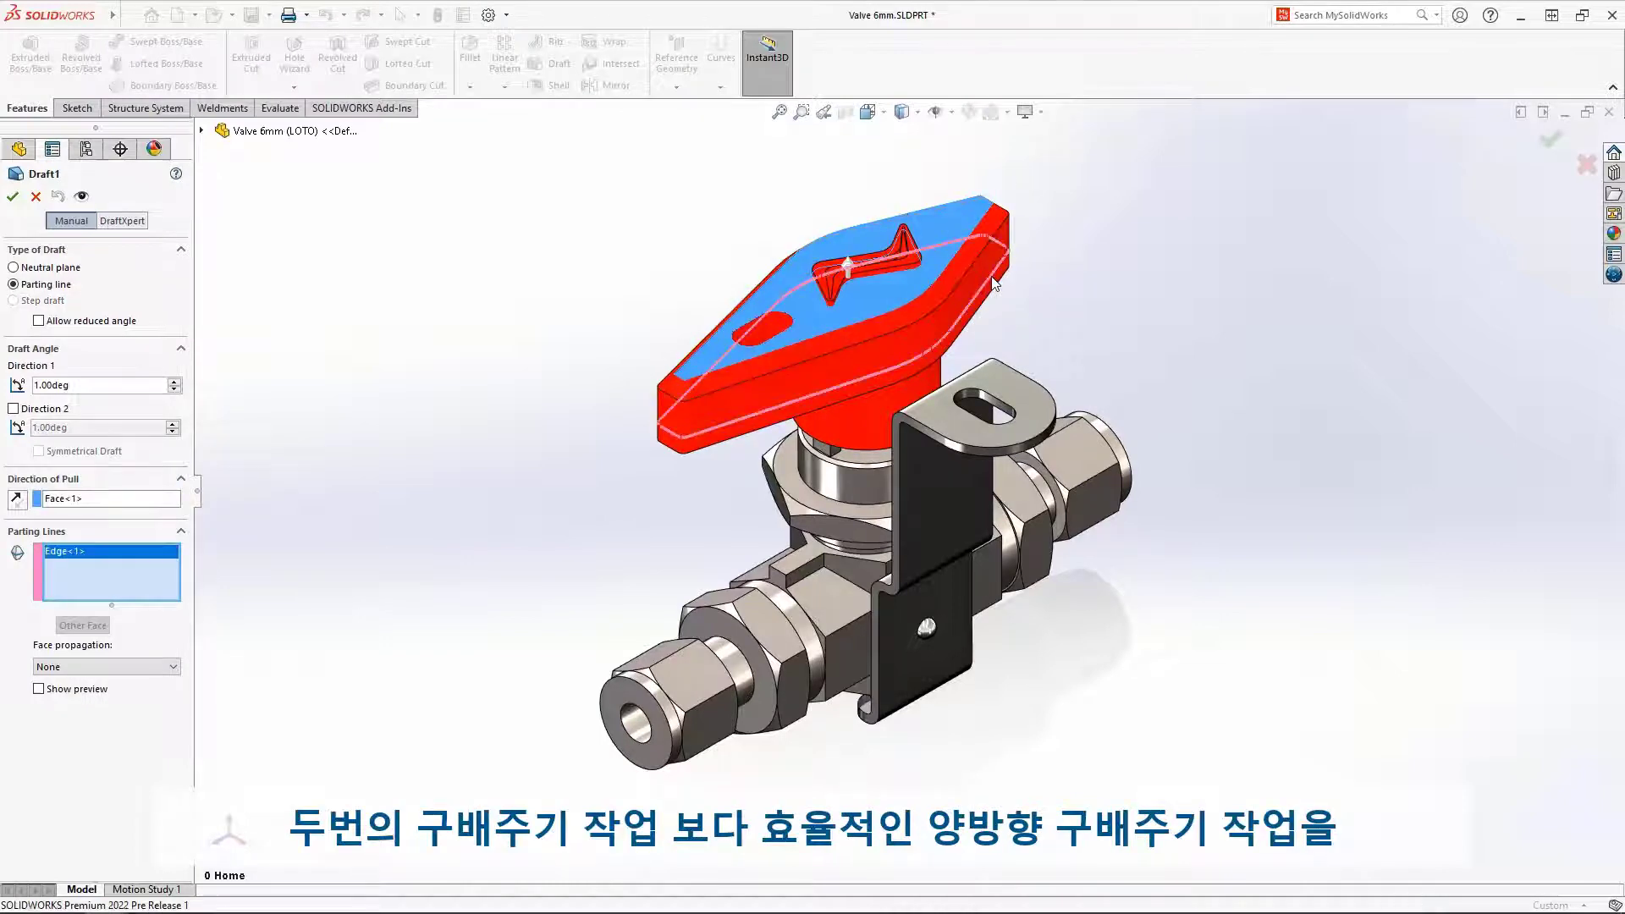
pyautogui.click(174, 381)
pyautogui.click(175, 381)
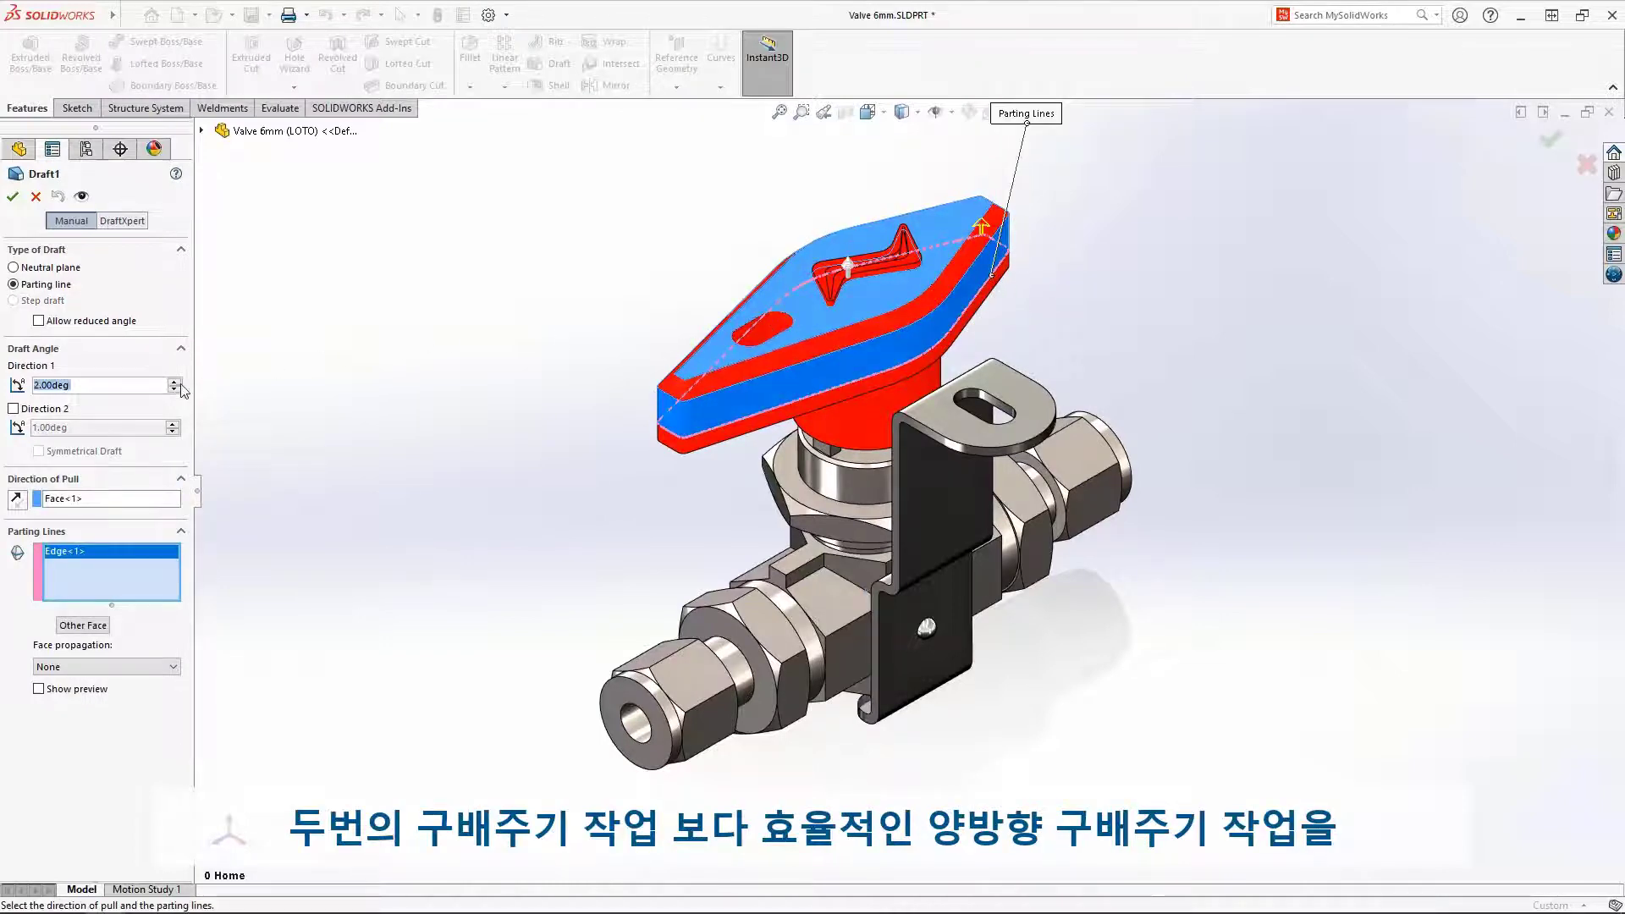
# Enable Direction 2 of the handle draft at 3 degrees and create the draft.
pyautogui.click(14, 409)
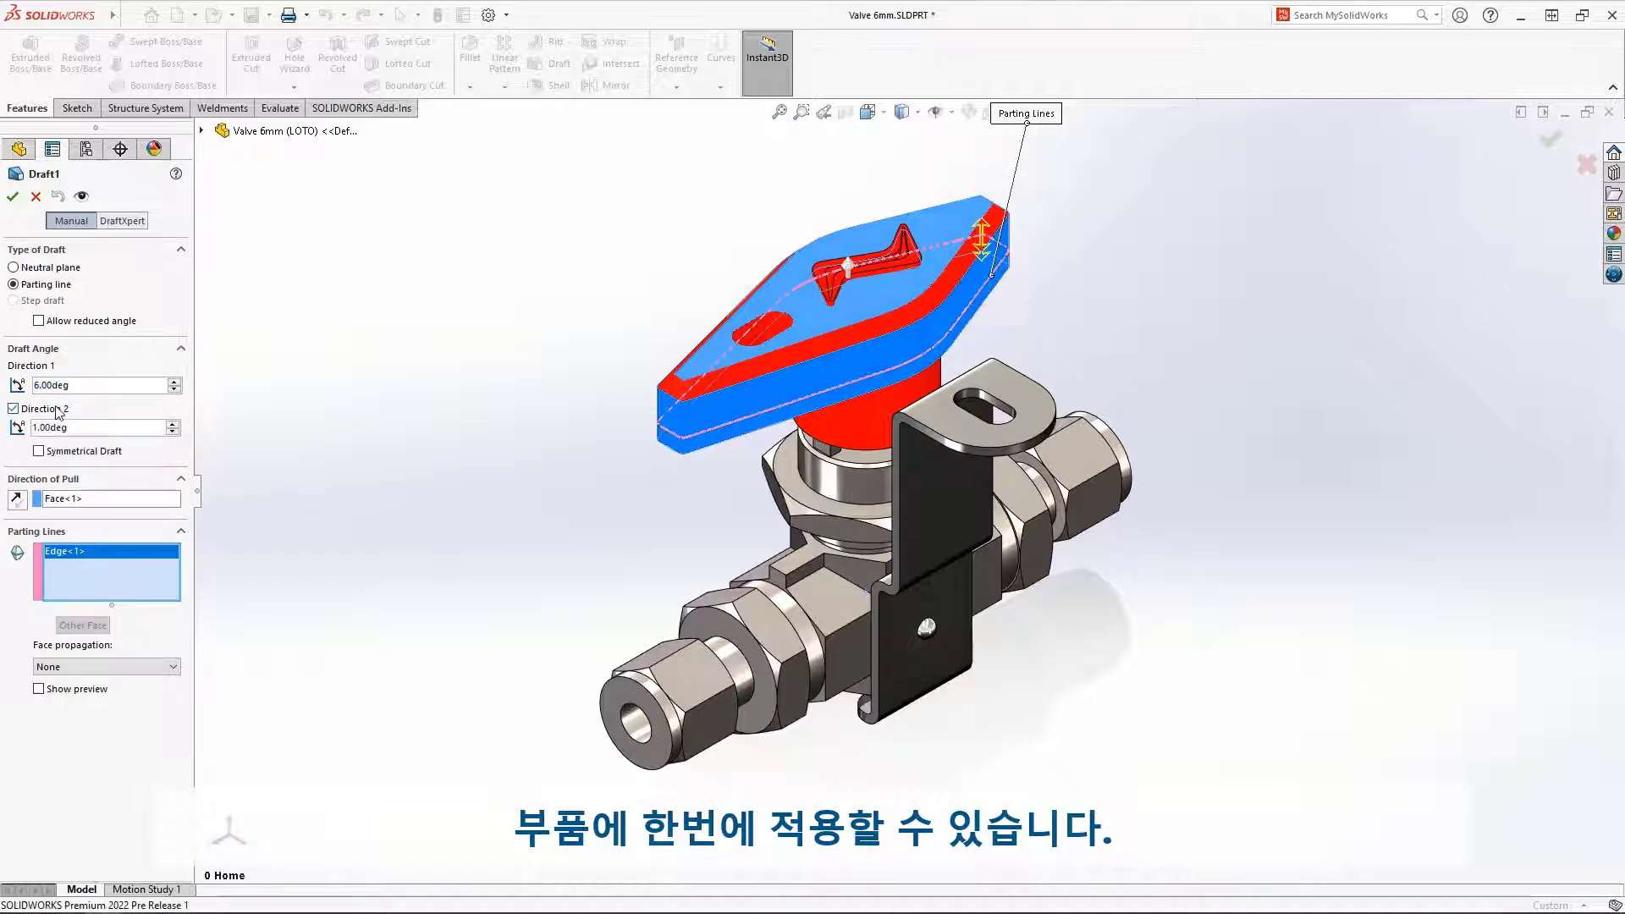
pyautogui.click(174, 424)
pyautogui.click(174, 424)
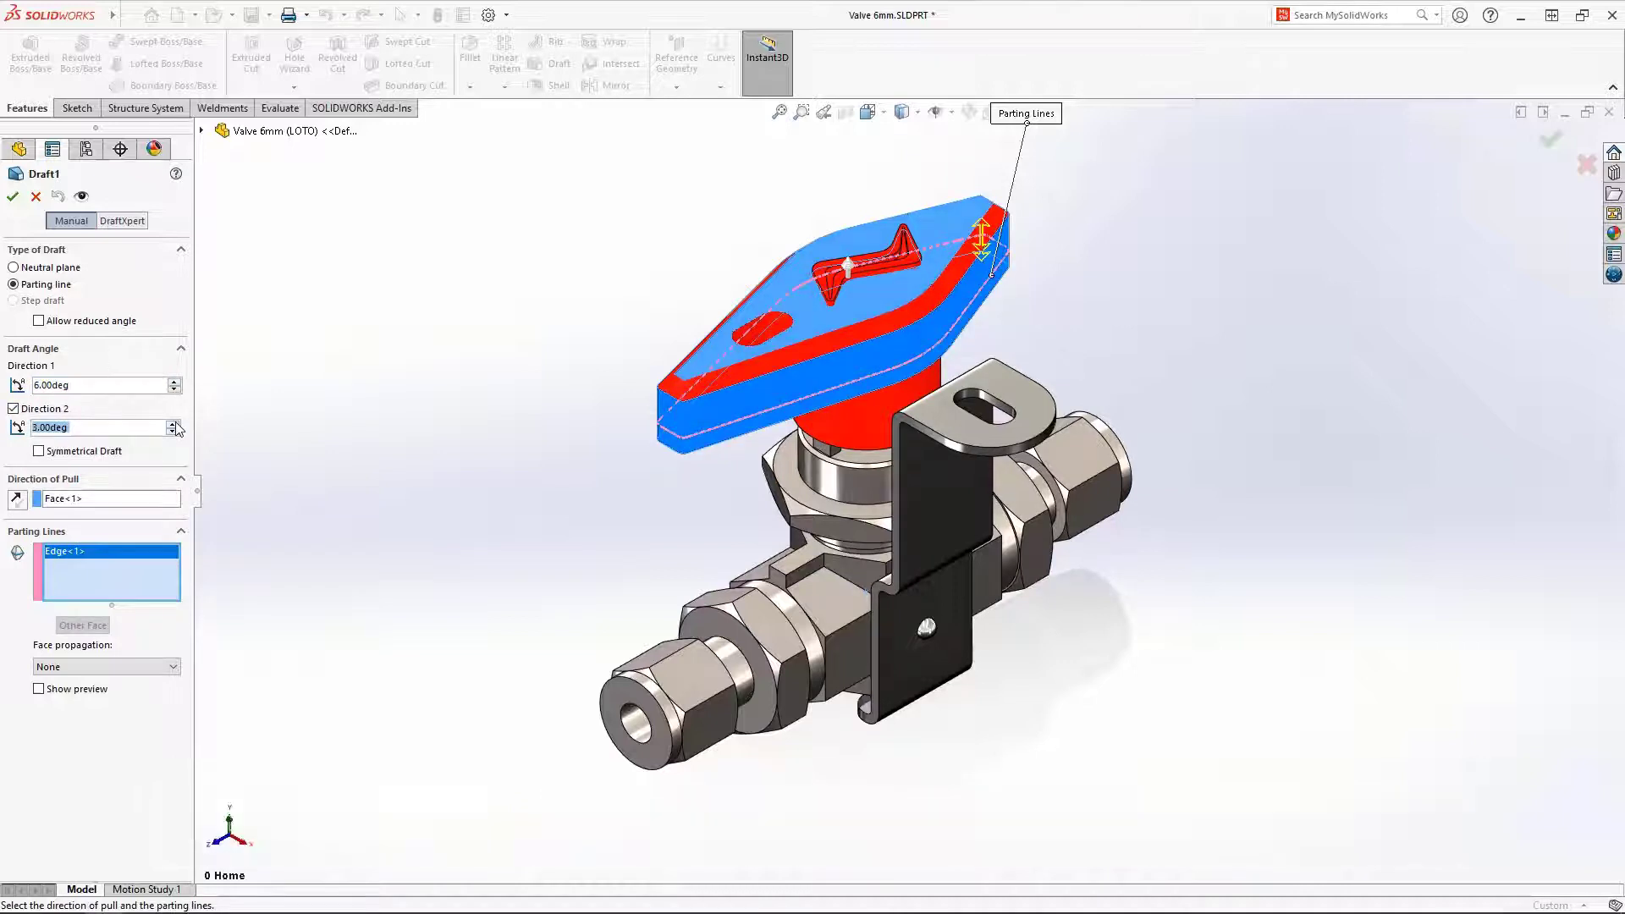
pyautogui.click(12, 197)
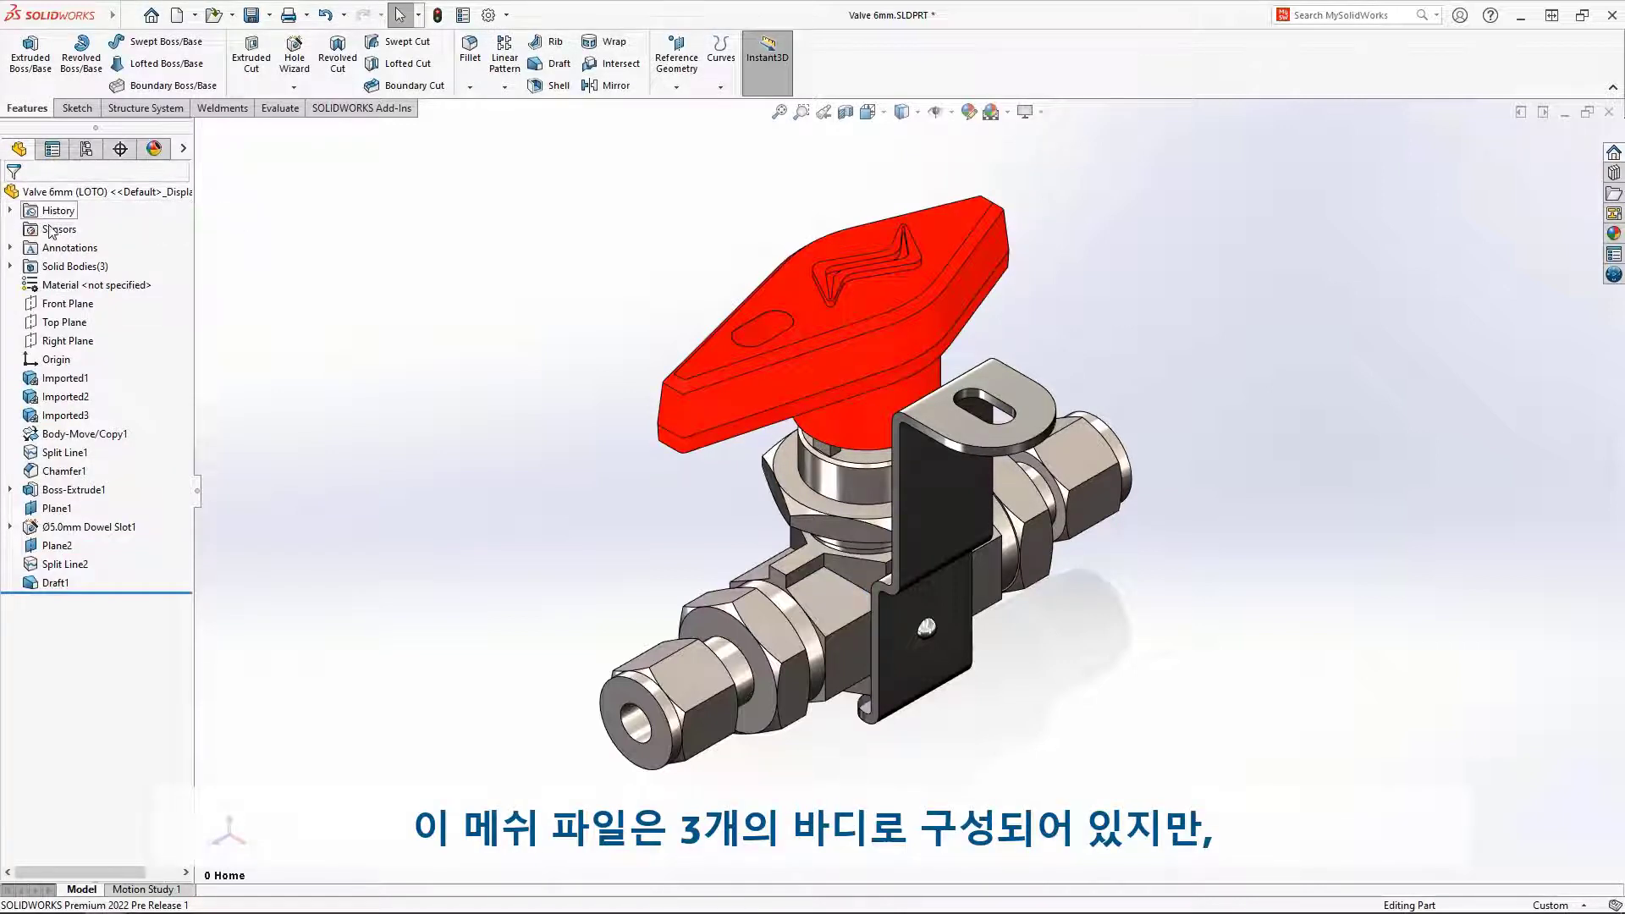
# Save the three solid bodies to separate part files: _Handle.SLDPRT, _LOTO.SLDPRT and _Body.SLDPRT.
pyautogui.rightClick(94, 268)
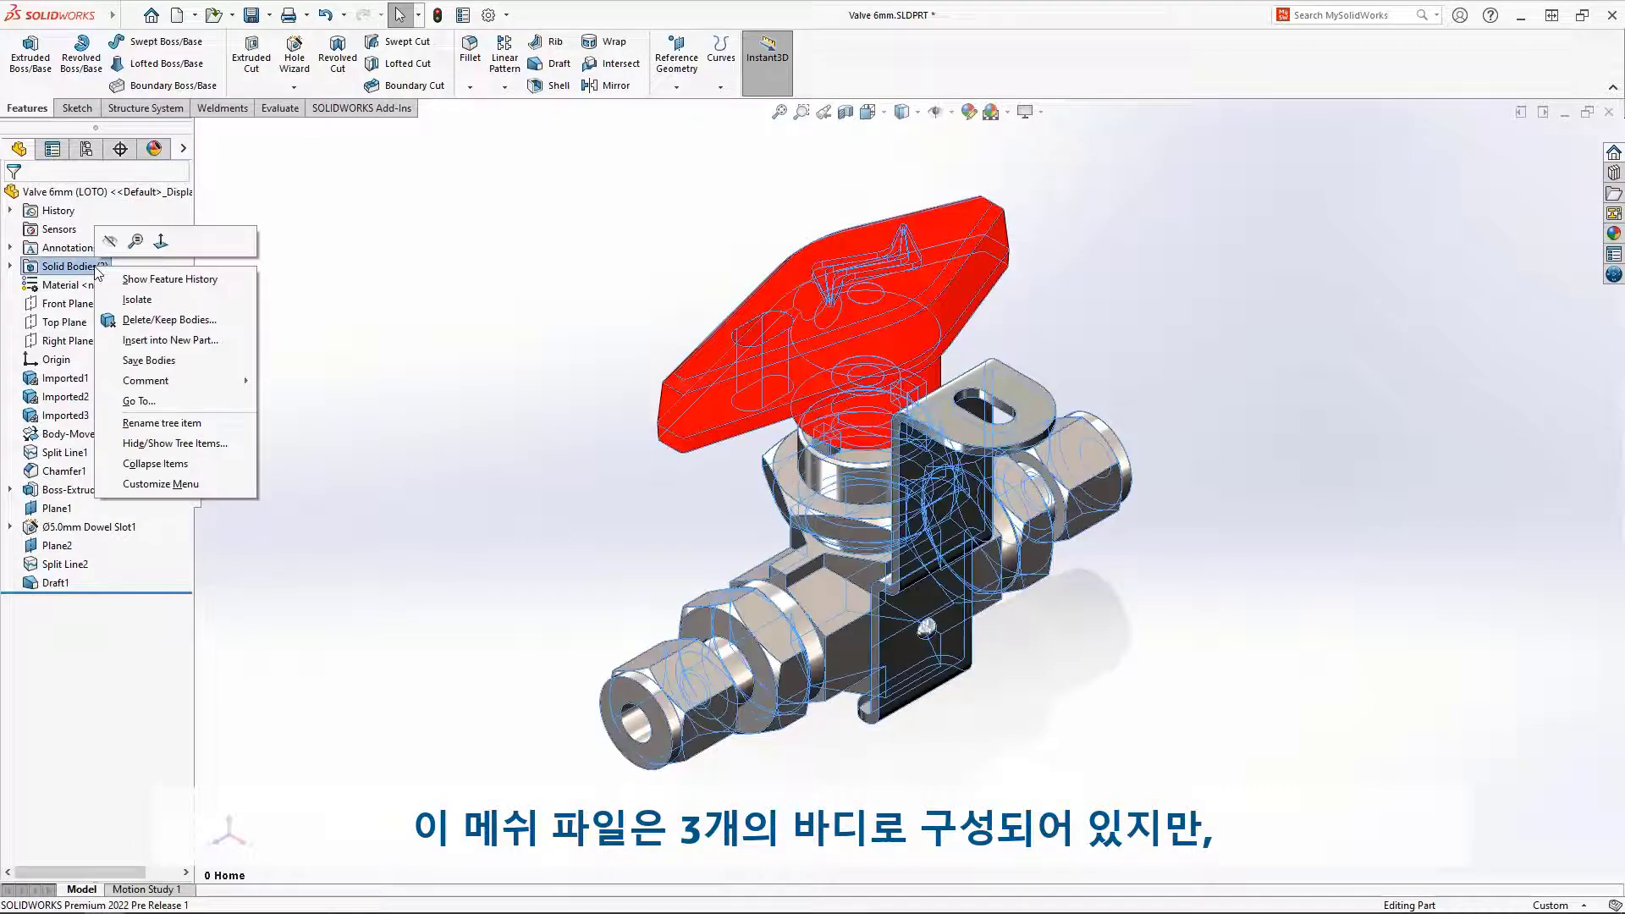
pyautogui.click(237, 364)
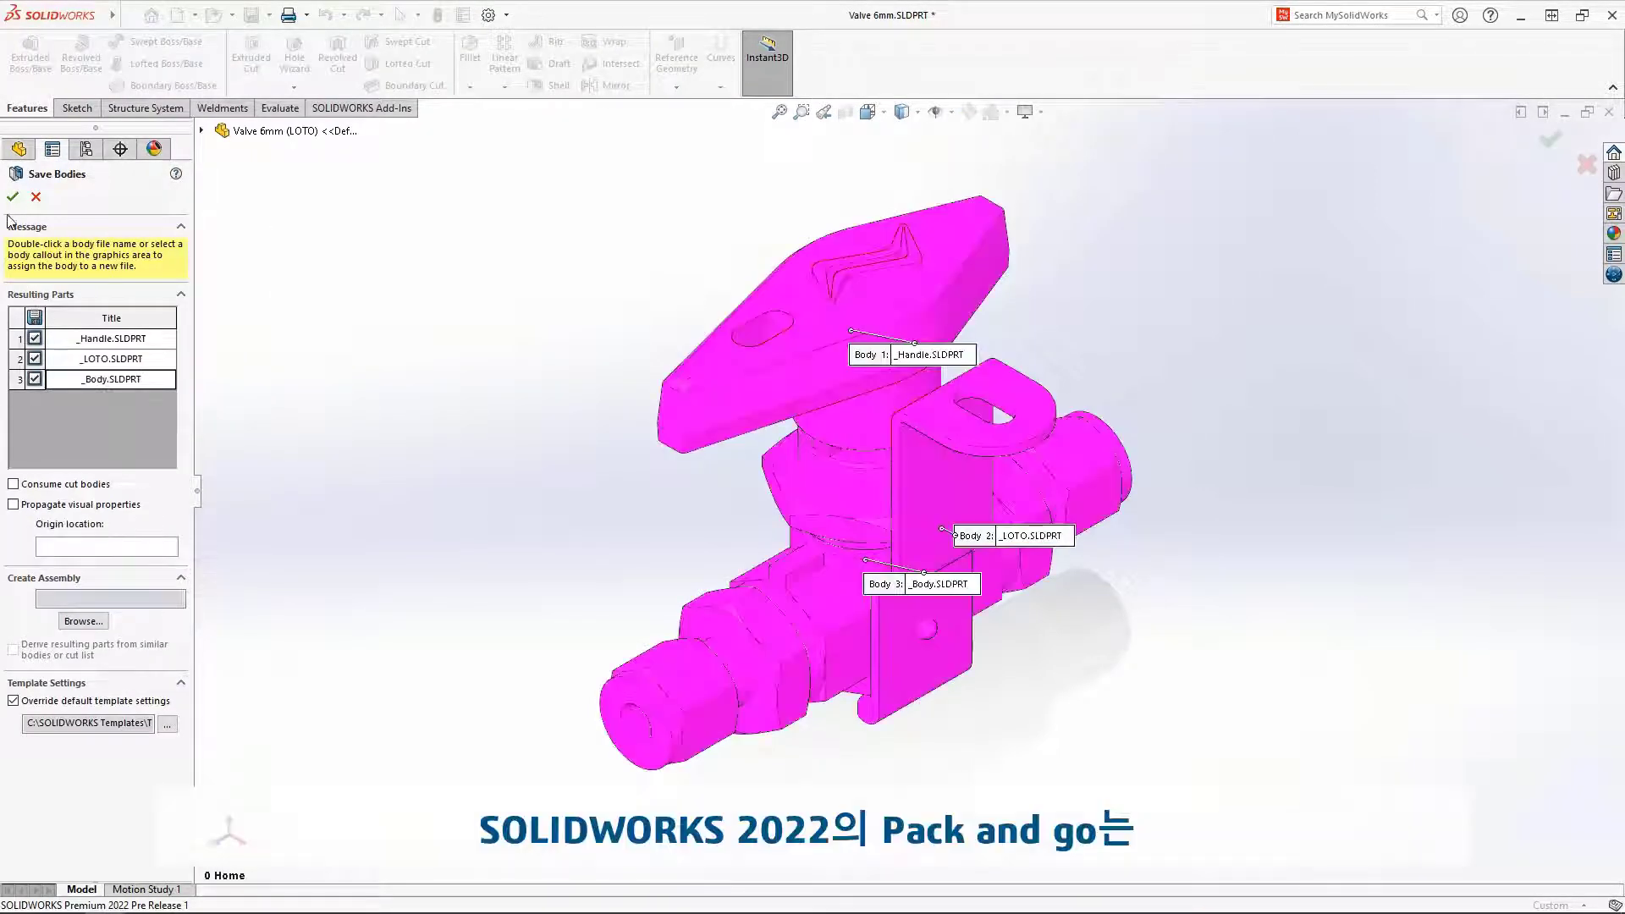
pyautogui.click(14, 202)
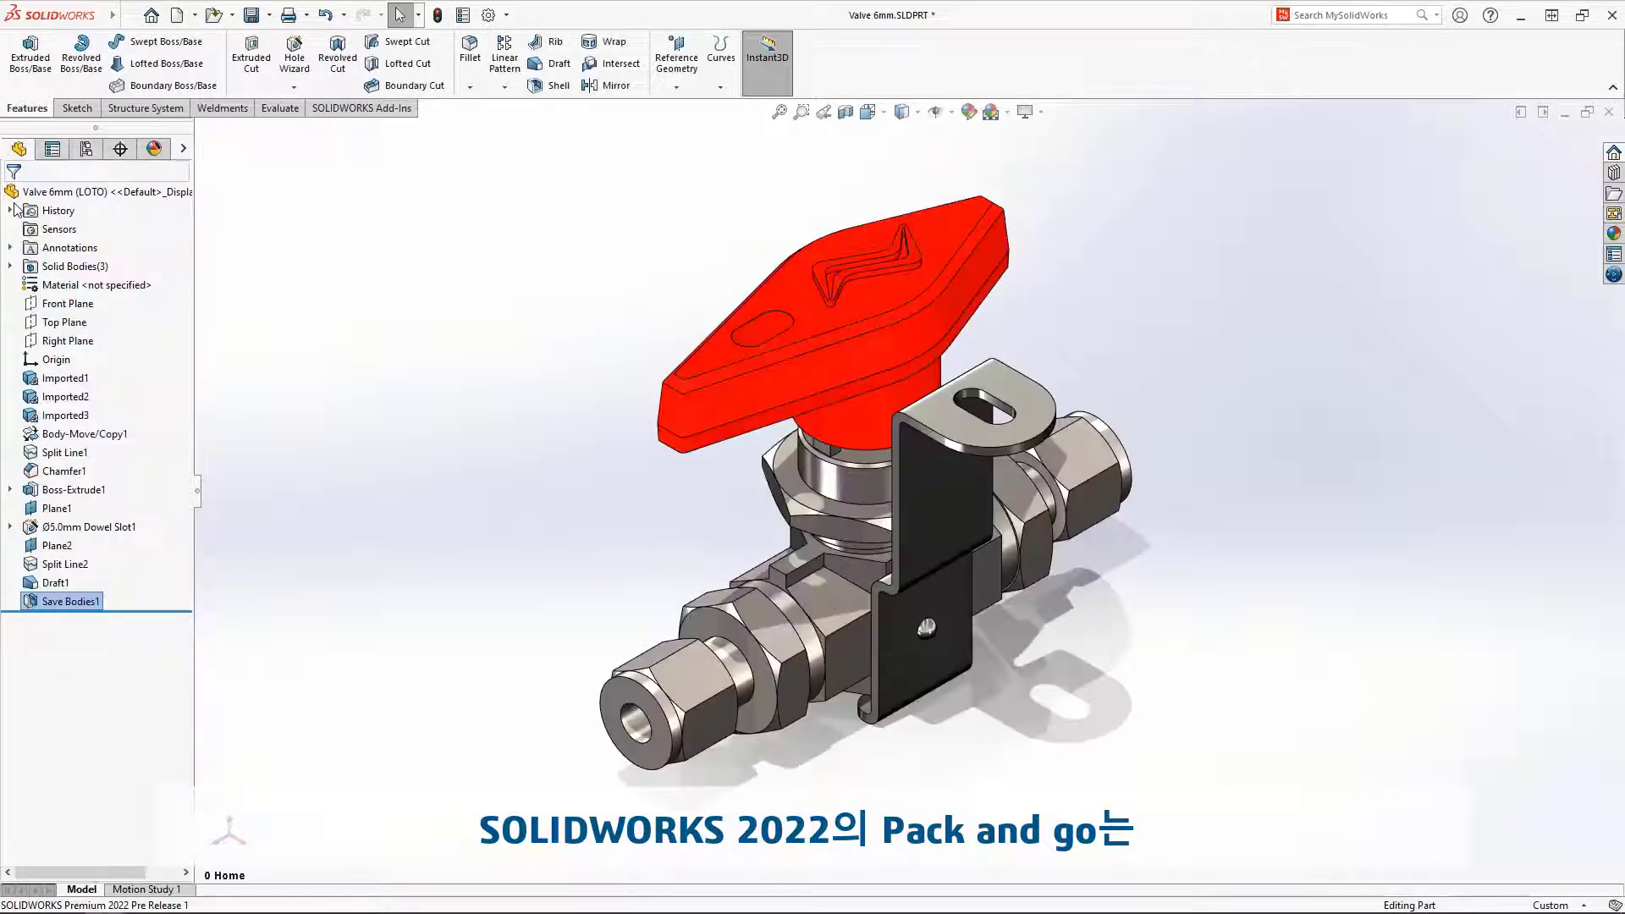
# Pack and Go only Valve 6mm.SLDPRT and _Handle.sldprt, excluding _Body and _LOTO, into the zip file Valve 6mm.zip.
pyautogui.click(128, 16)
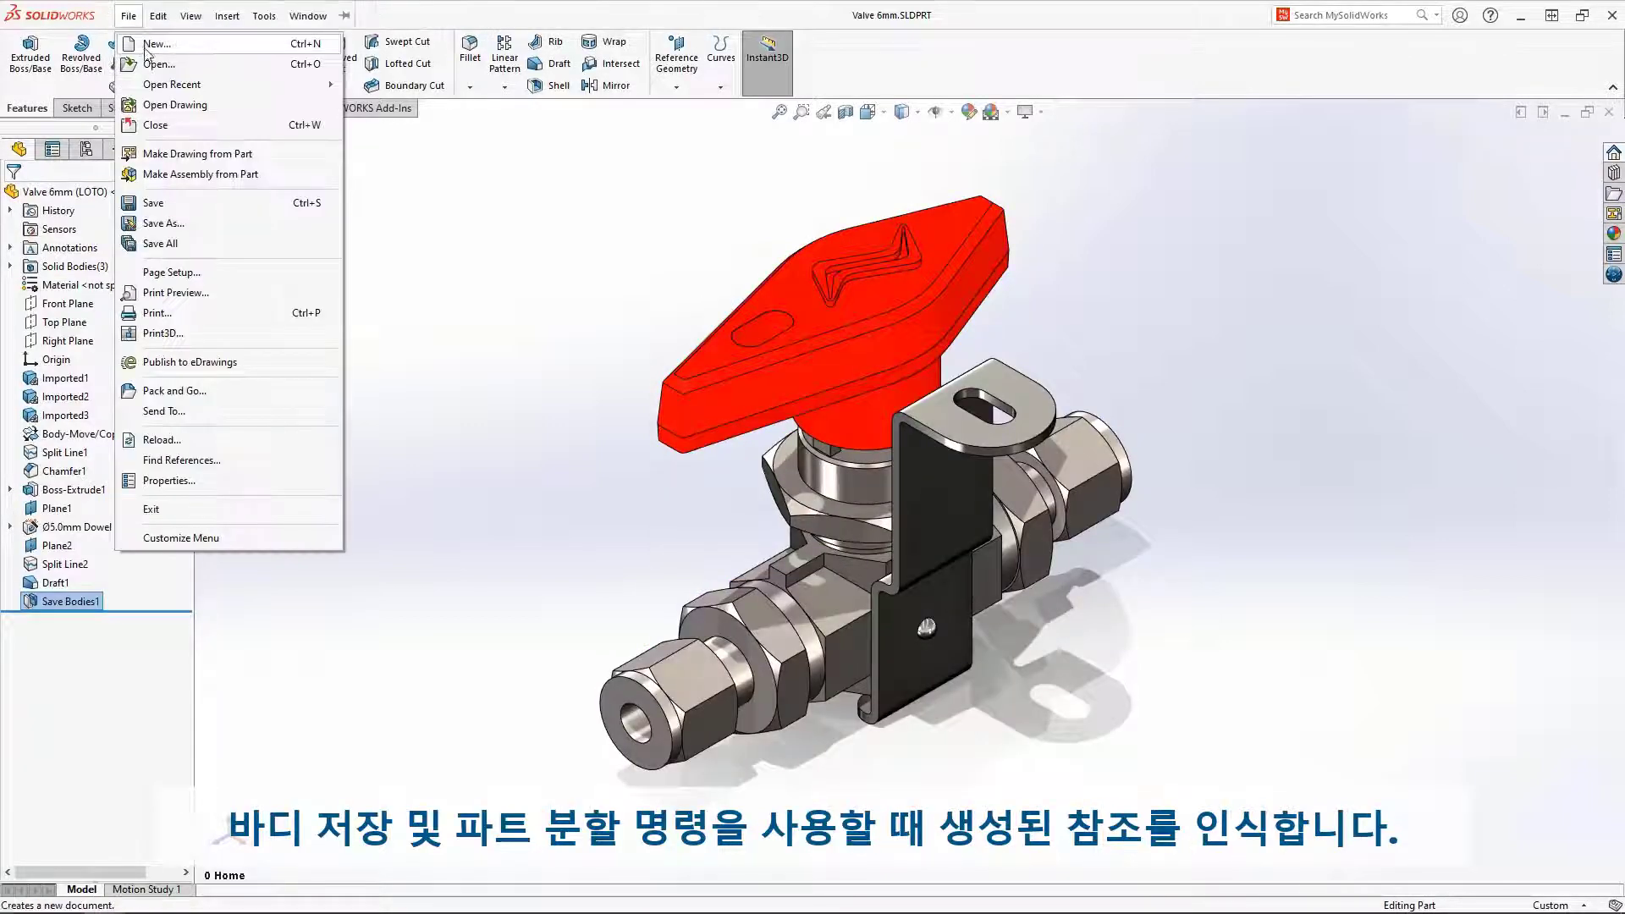
pyautogui.click(270, 390)
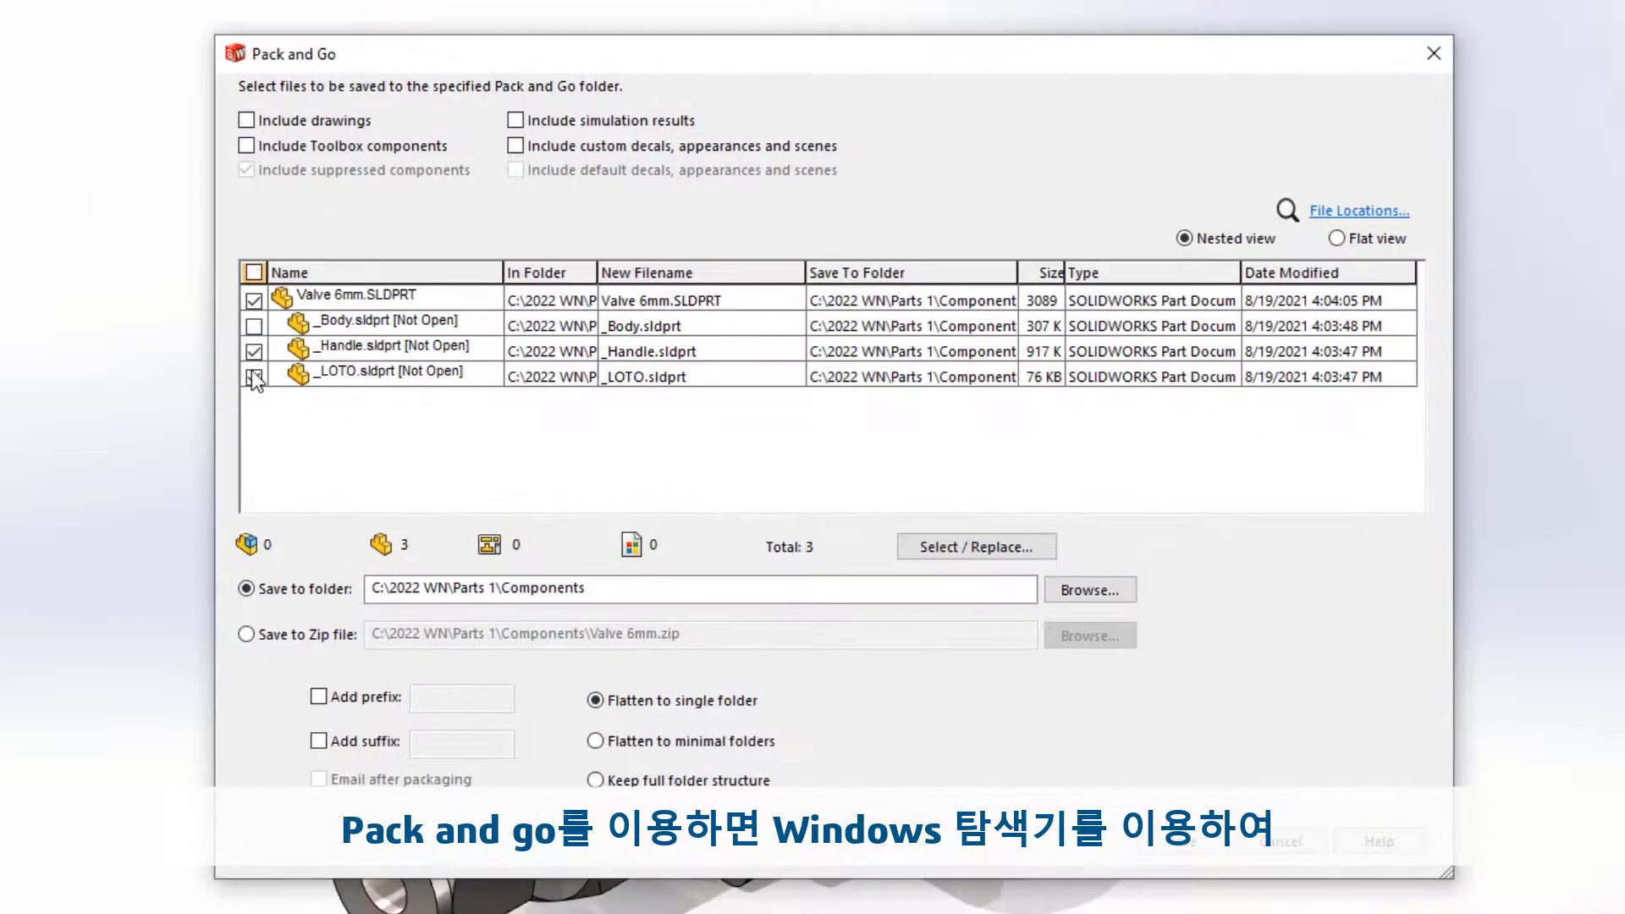
pyautogui.click(253, 375)
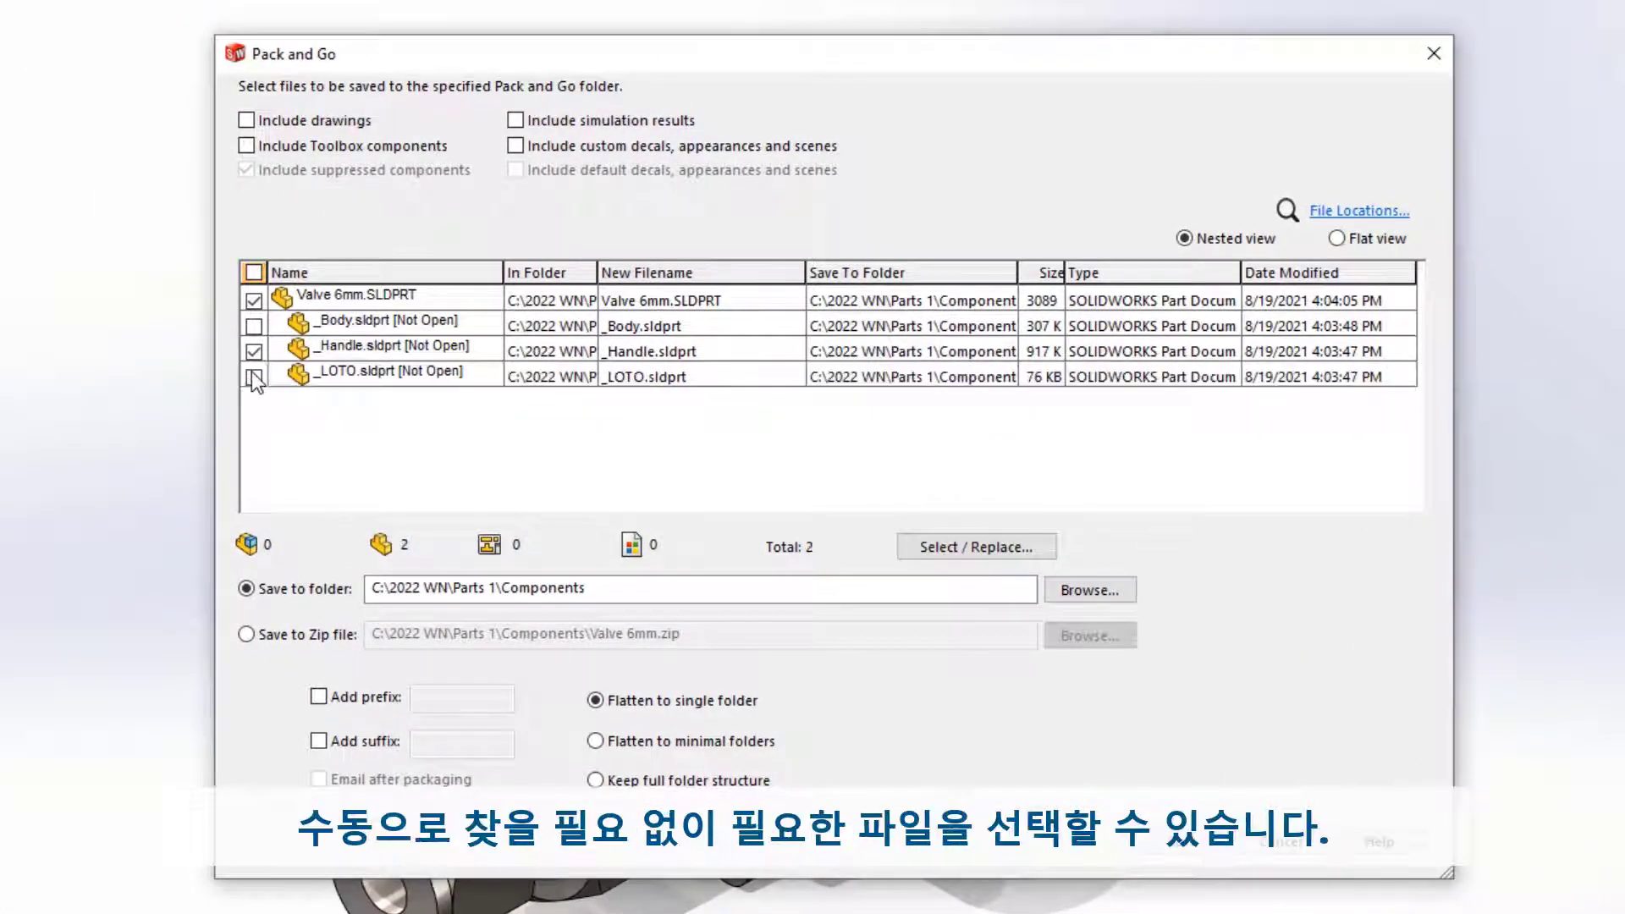
pyautogui.click(246, 634)
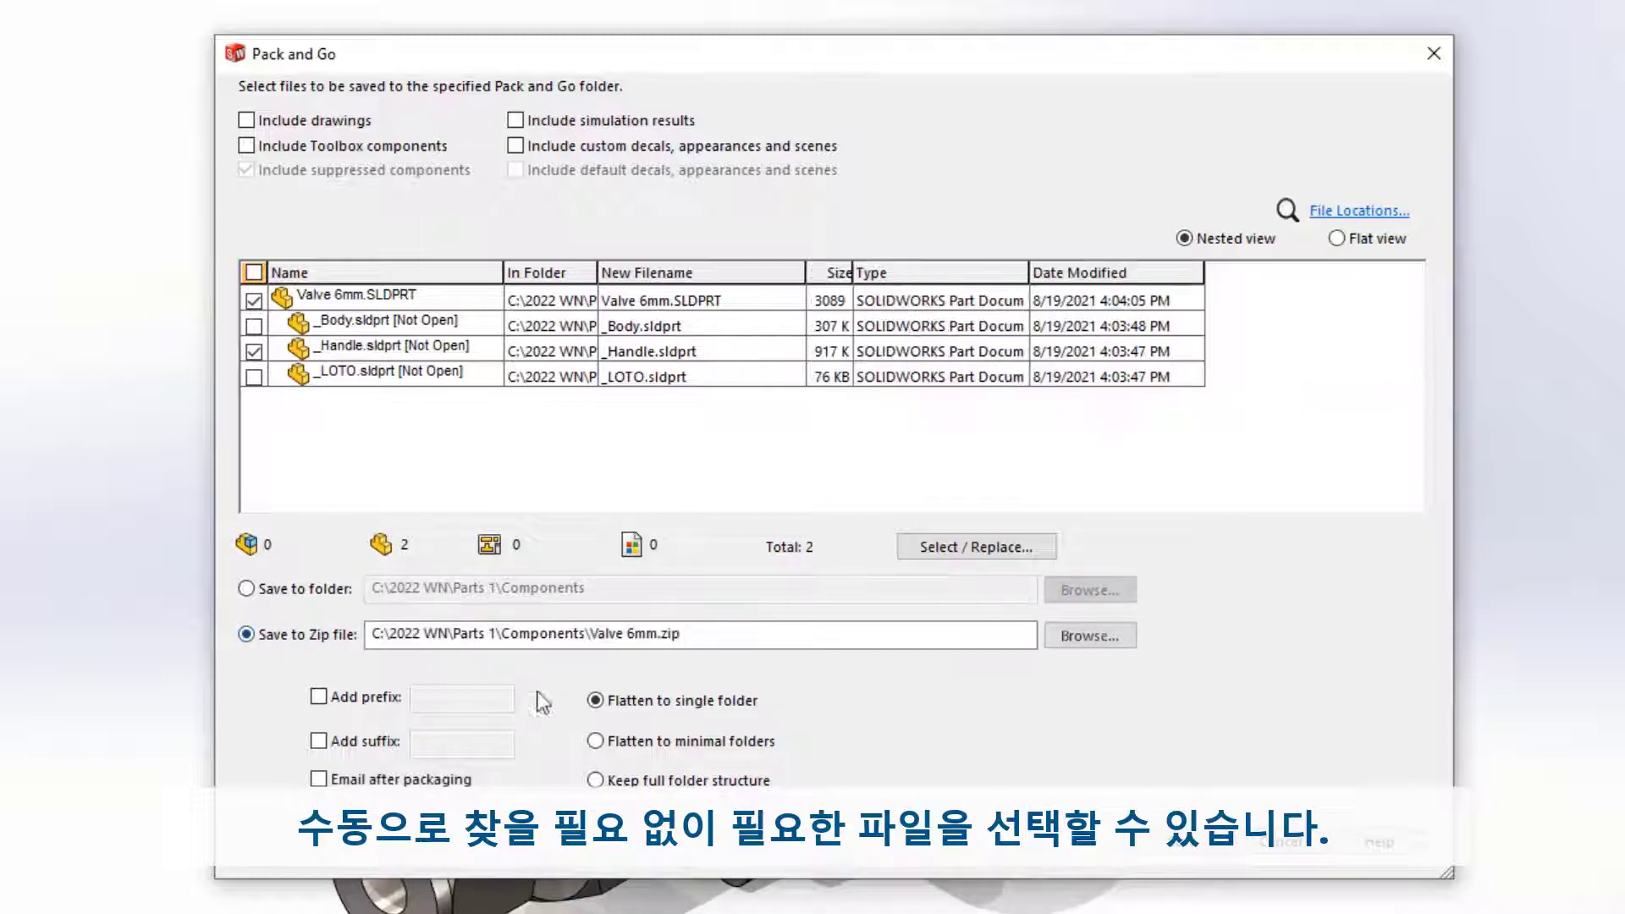
pyautogui.click(1194, 841)
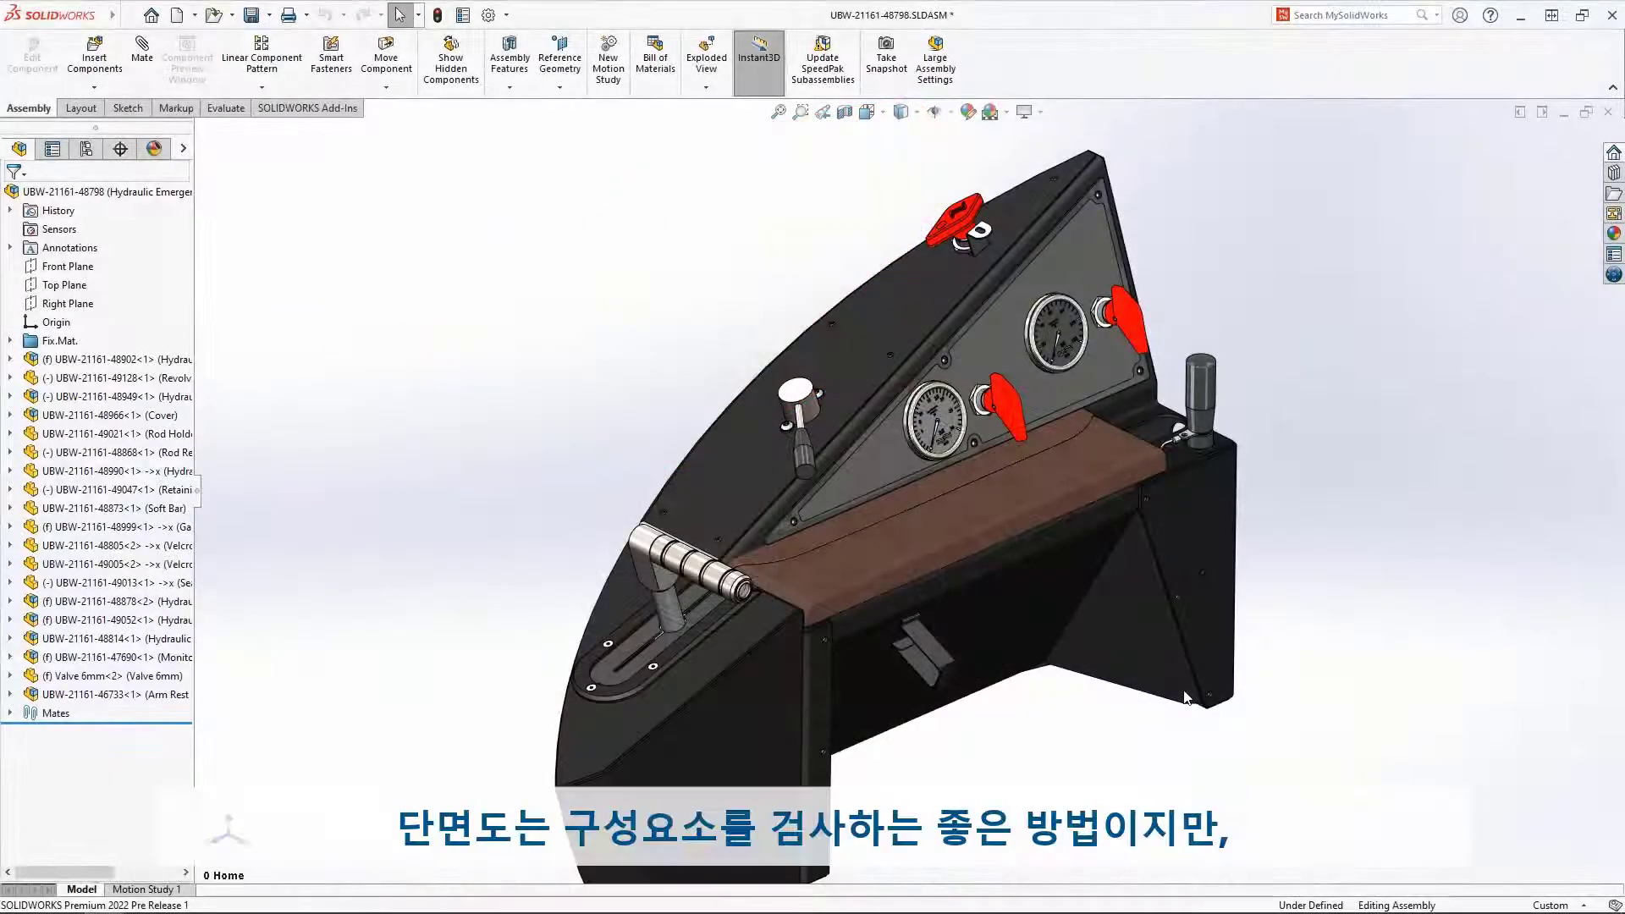
# Open the hydraulic pump handle subassembly and section its grip through the cylindrical face and origin, rotating the section plane about the grip axis.
pyautogui.click(682, 569)
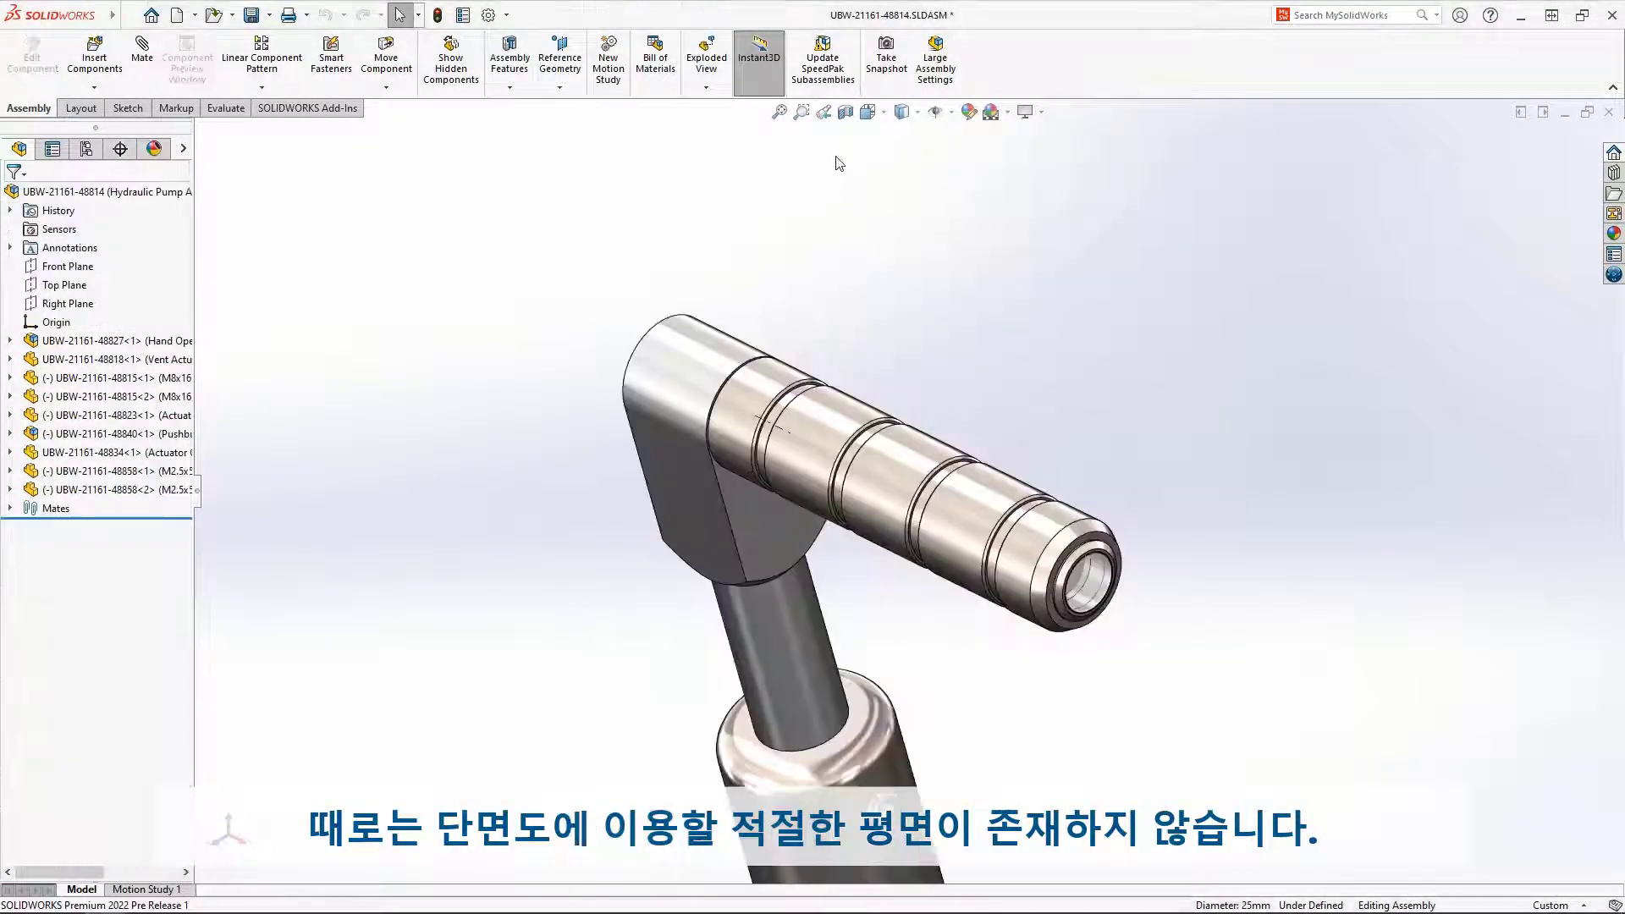
pyautogui.click(845, 113)
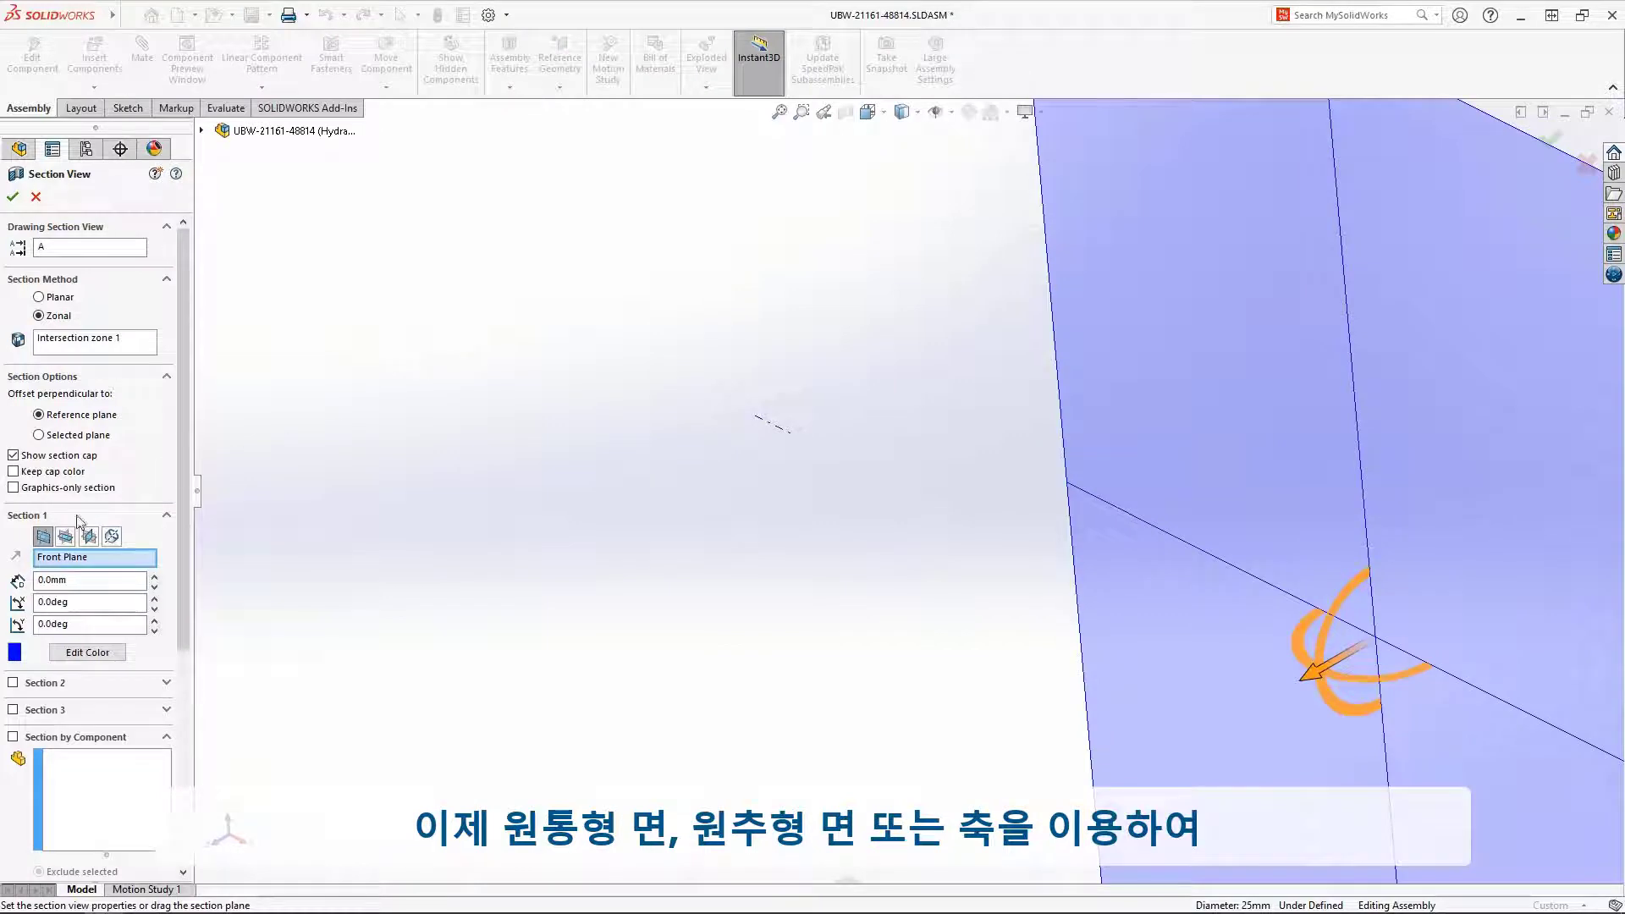
pyautogui.click(66, 535)
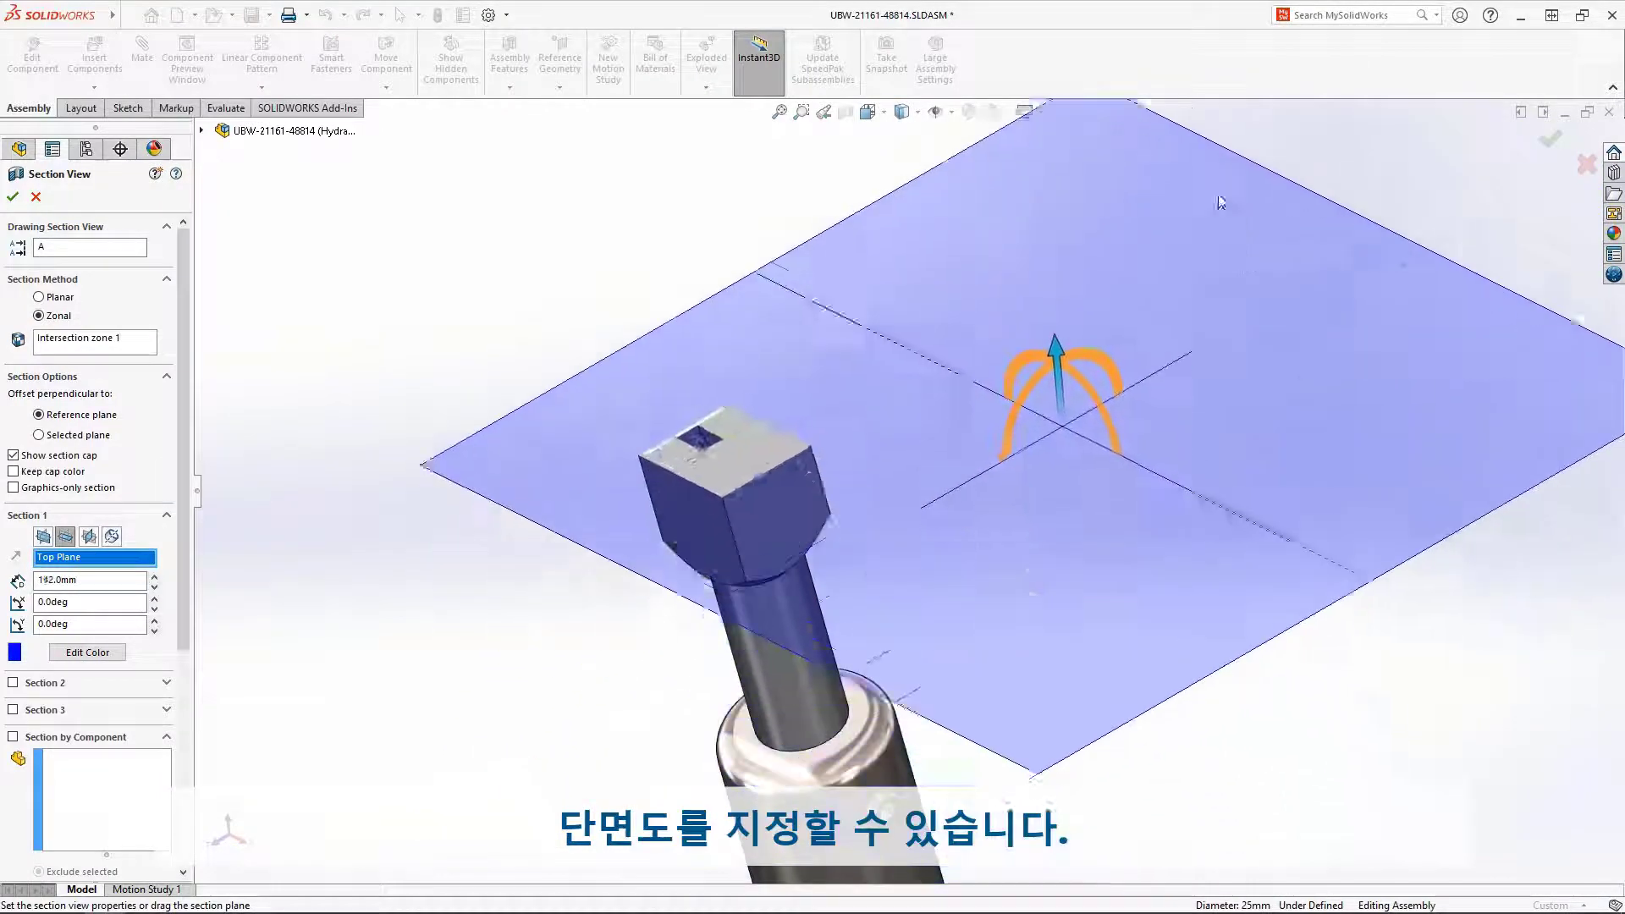
pyautogui.moveTo(1045, 347); pyautogui.dragTo(1101, 343)
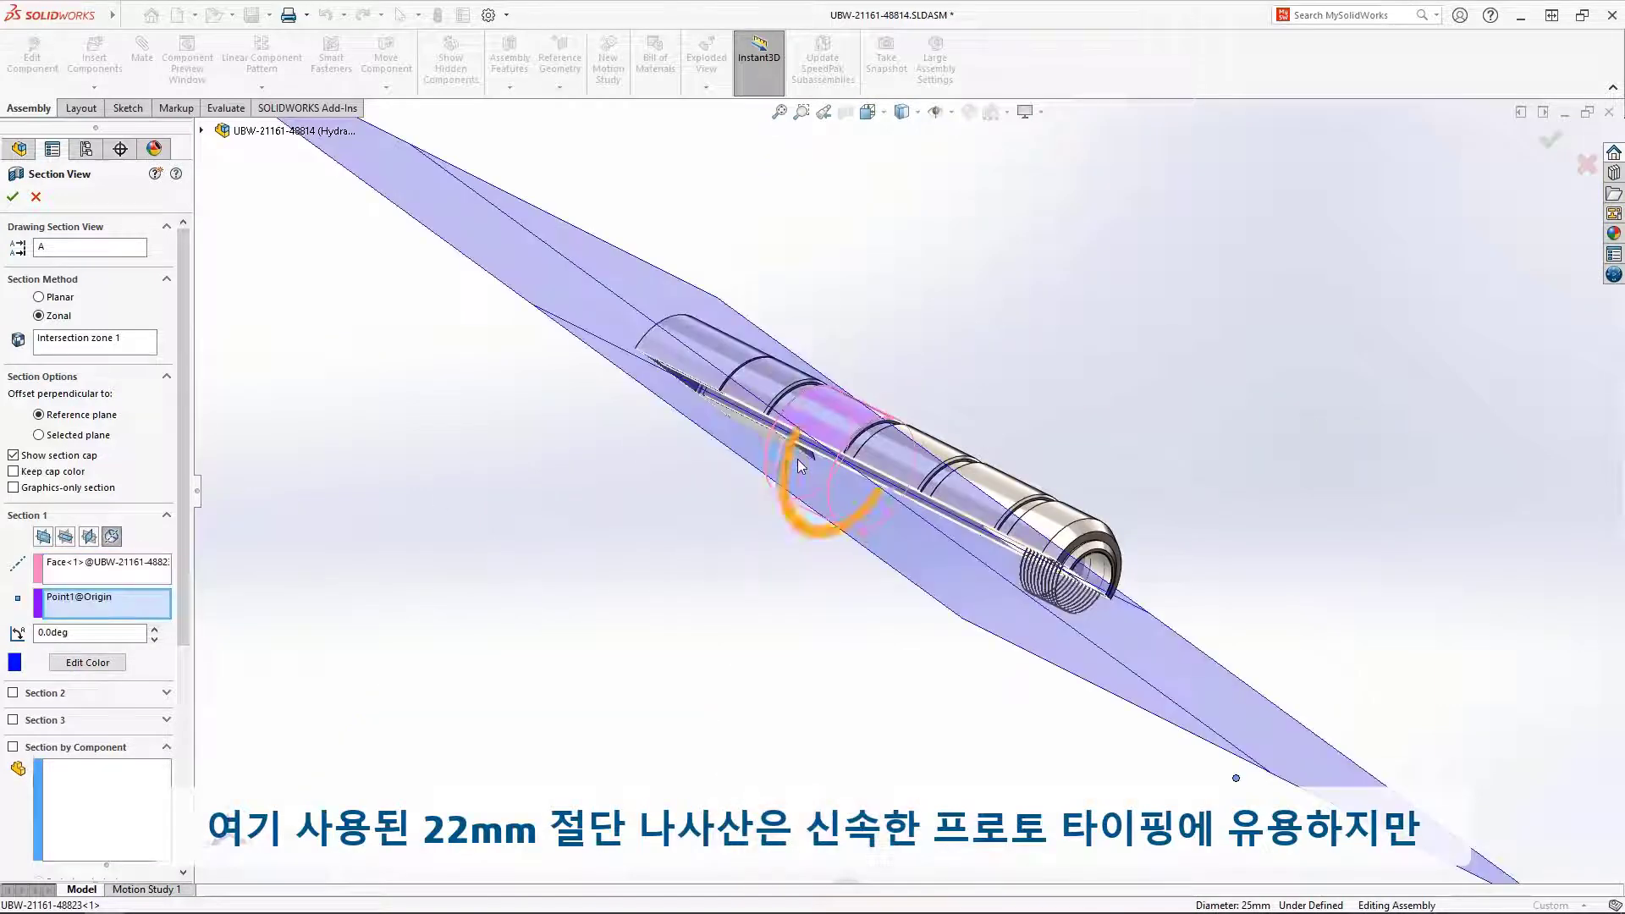
pyautogui.moveTo(797, 459); pyautogui.dragTo(803, 425)
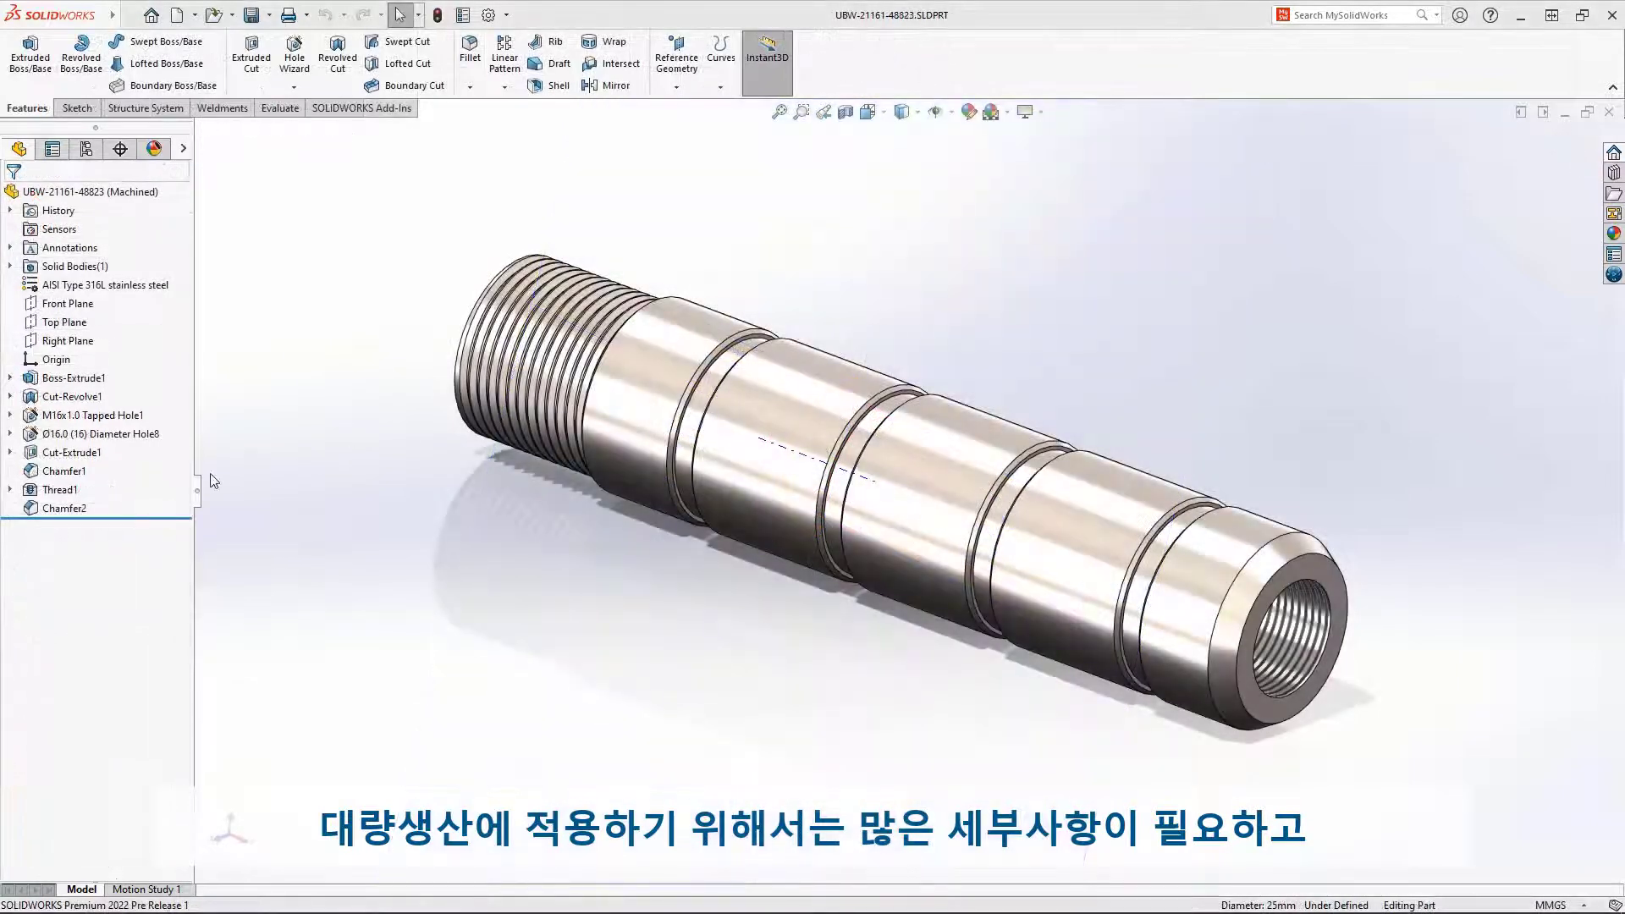
# Suppress the modelled external thread, Thread1, on the machined grip part.
pyautogui.click(59, 489)
pyautogui.click(108, 449)
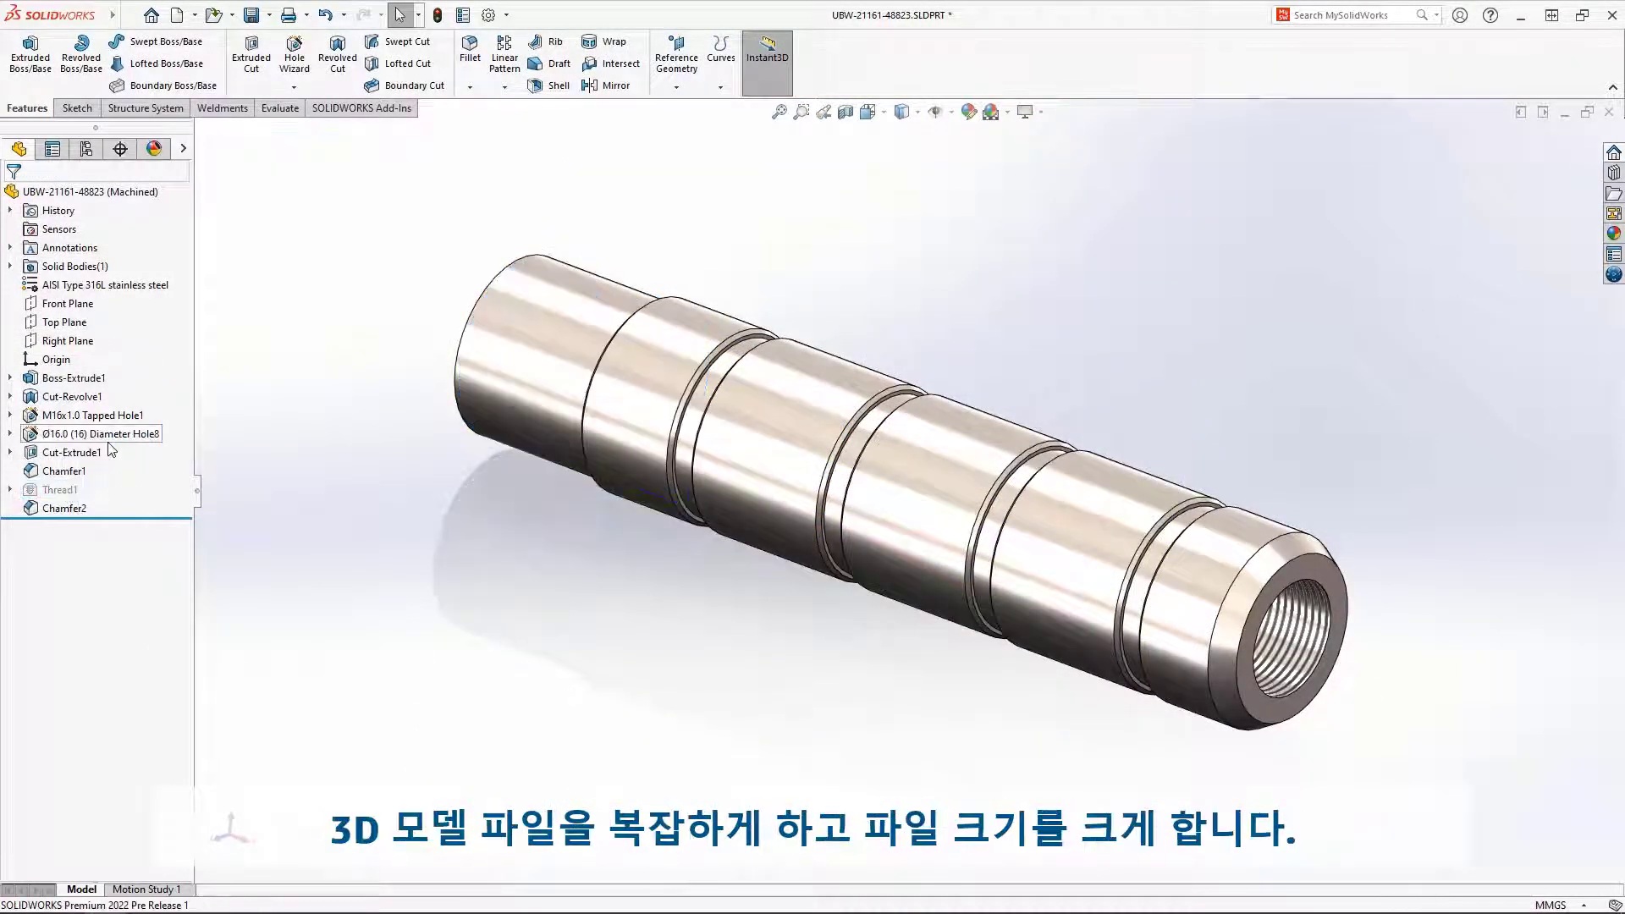
# Start a Stud Wizard thread on the grip's plain end edge, using ANSI Metric machine threads of size M22x1.5.
pyautogui.click(294, 87)
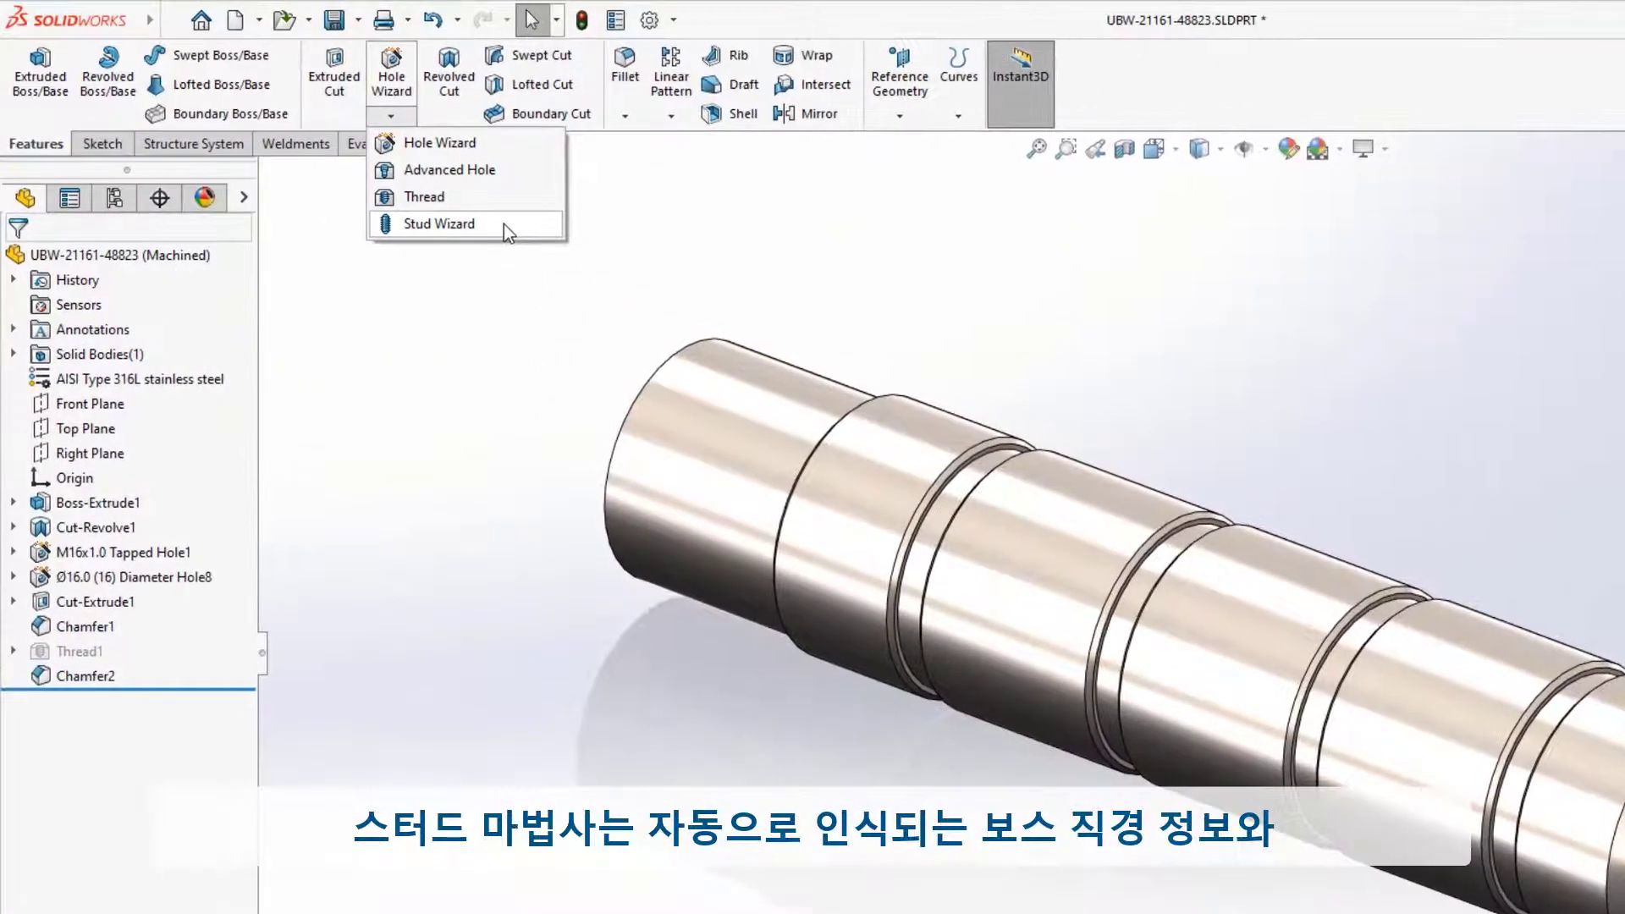
pyautogui.click(505, 225)
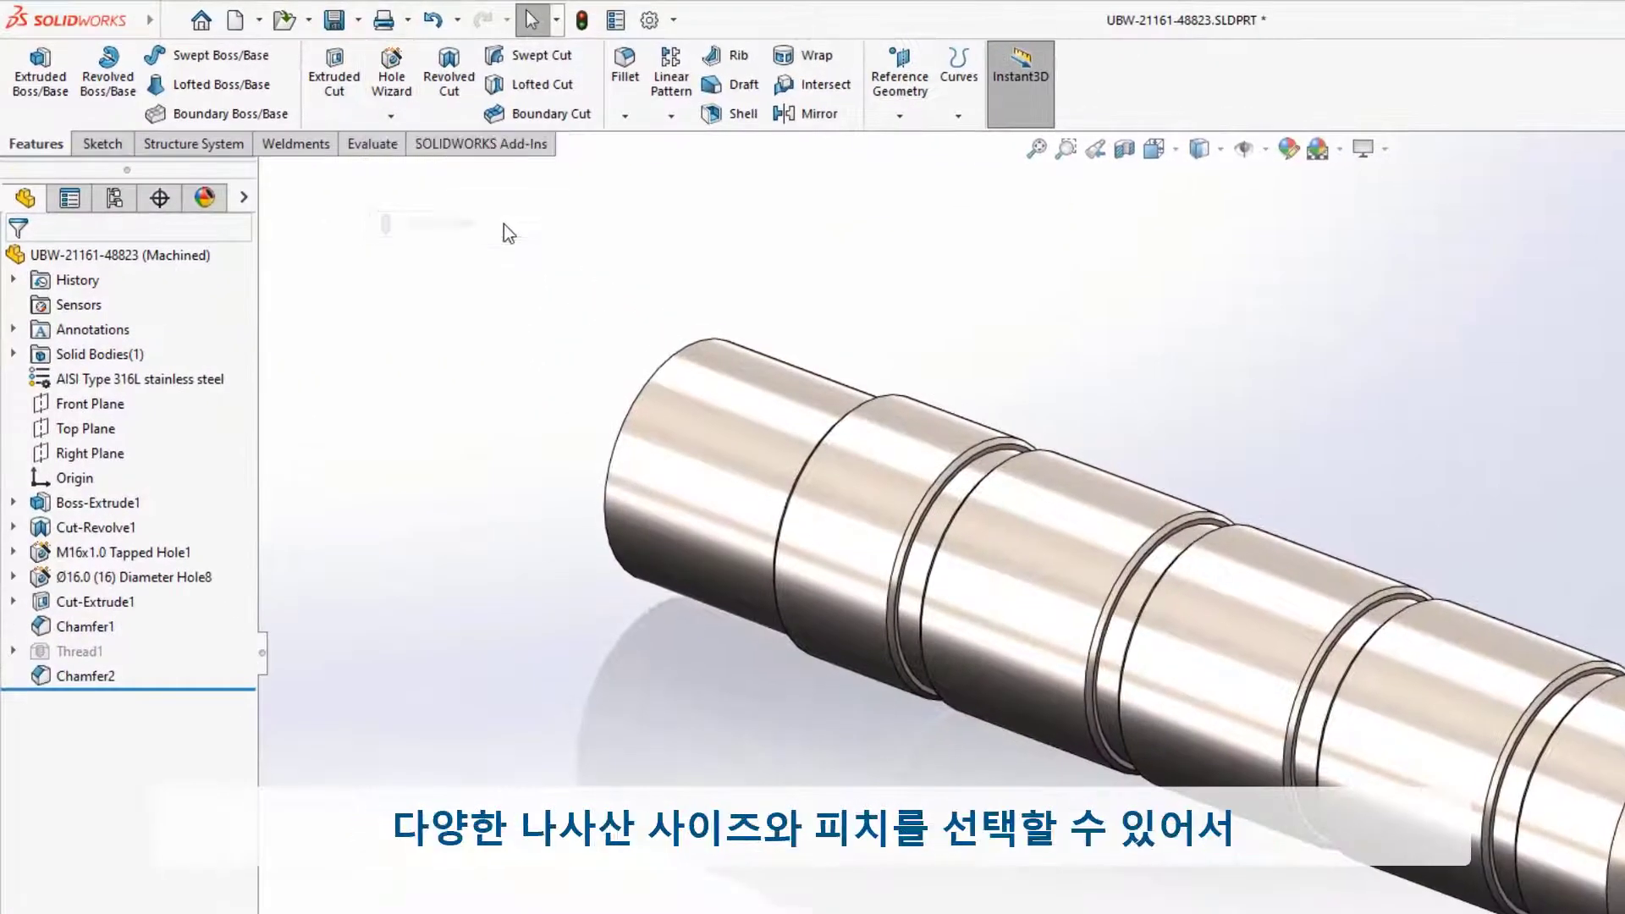
pyautogui.click(643, 391)
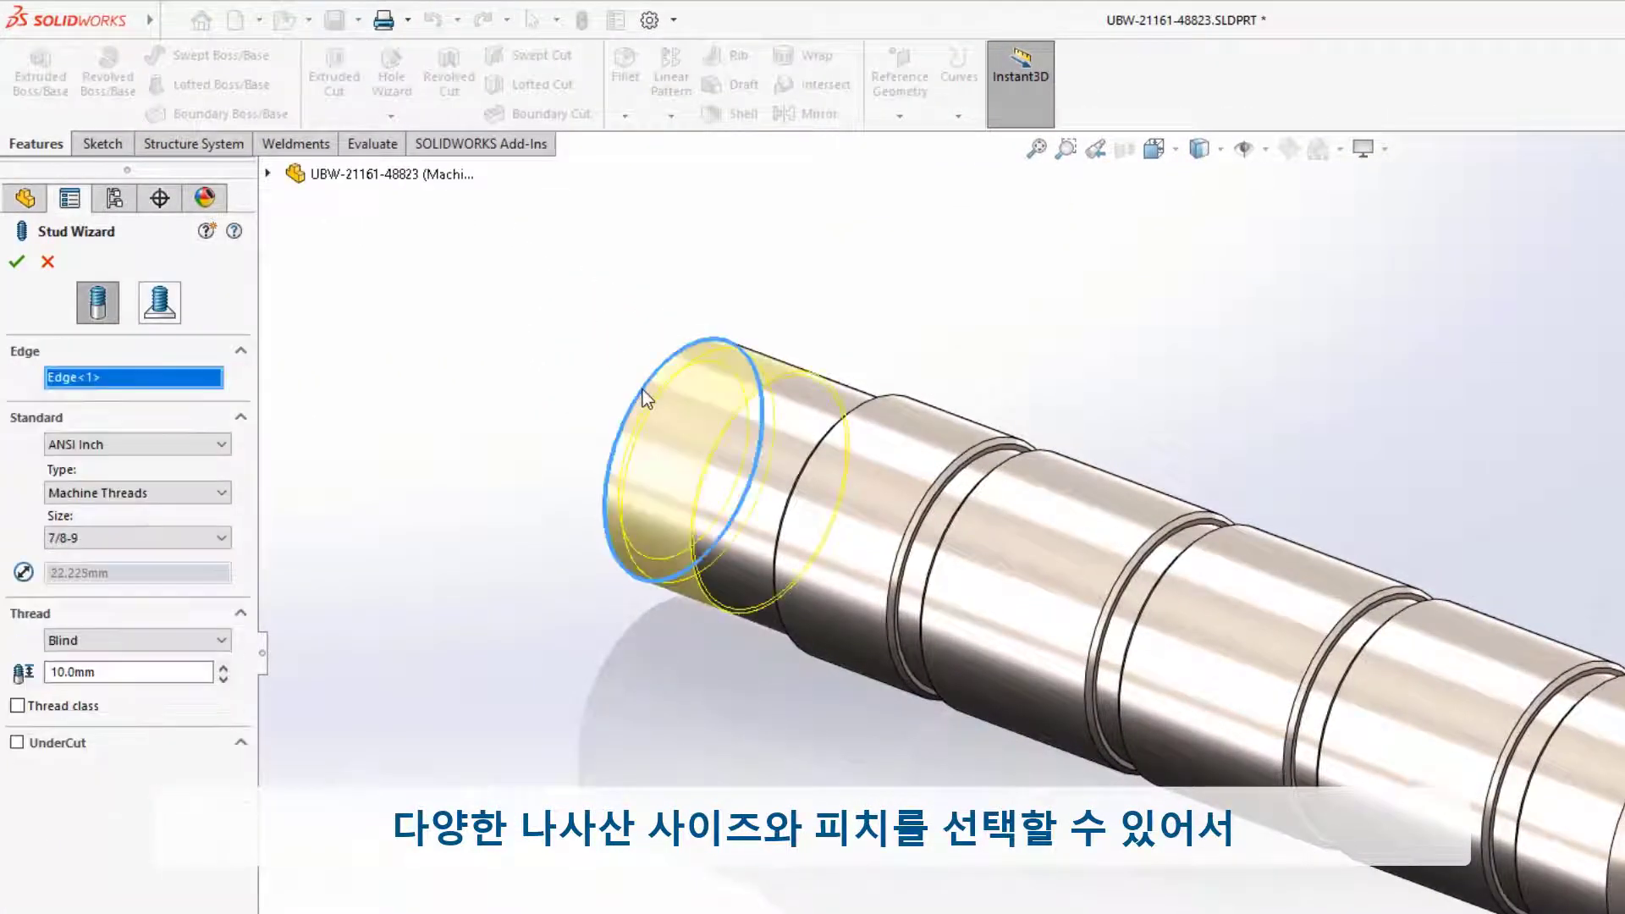
pyautogui.click(213, 447)
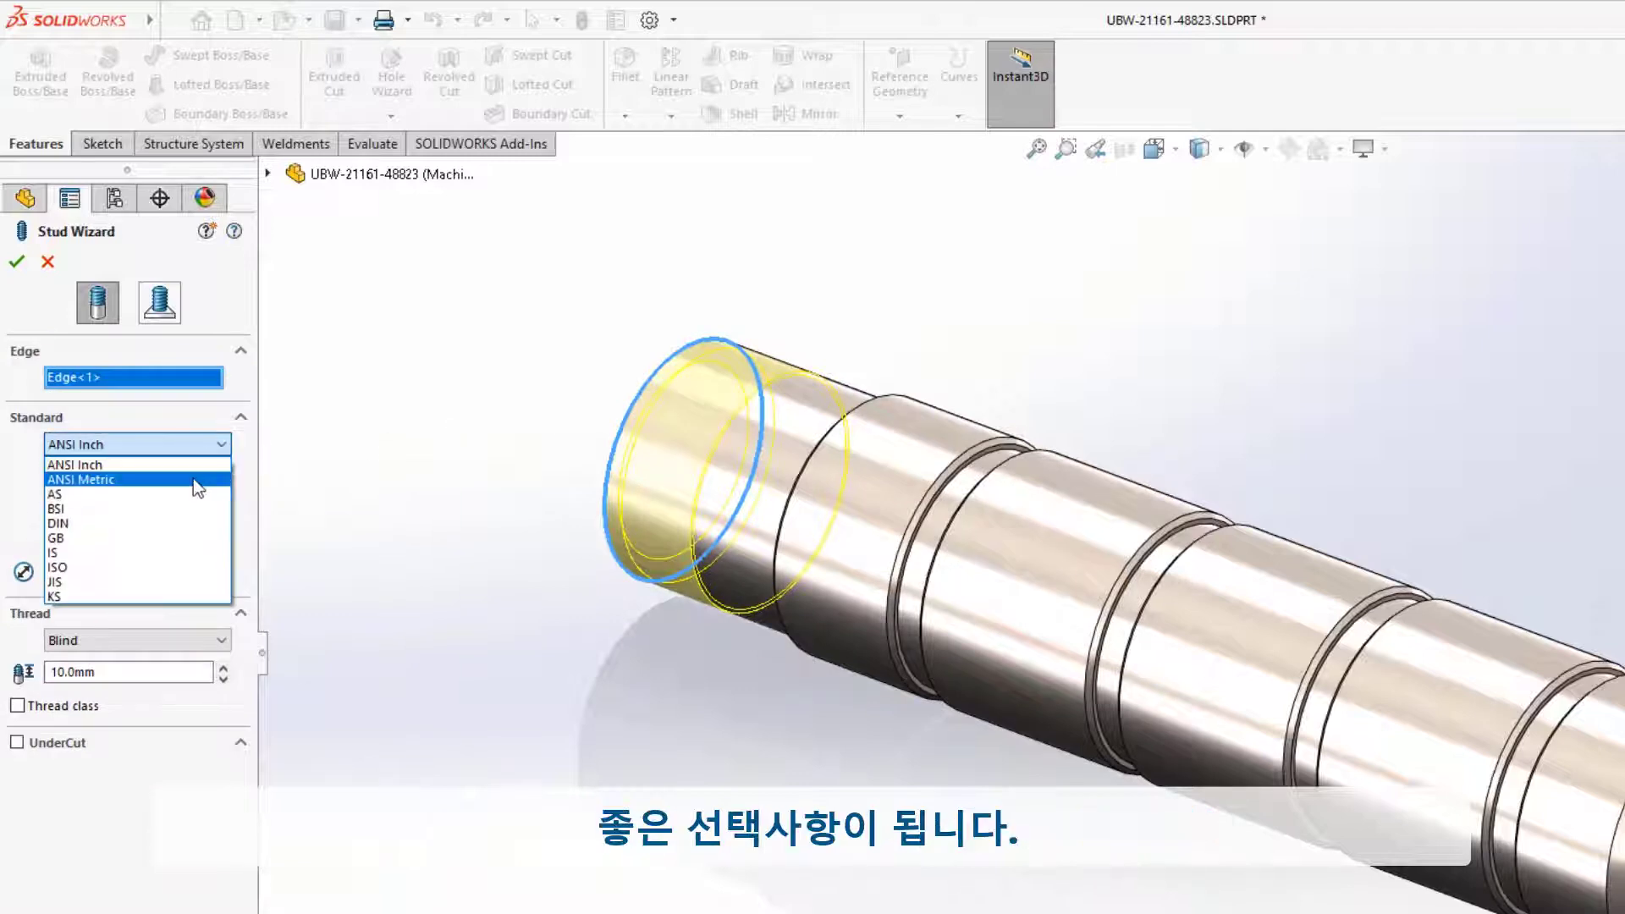
pyautogui.click(193, 479)
pyautogui.click(210, 539)
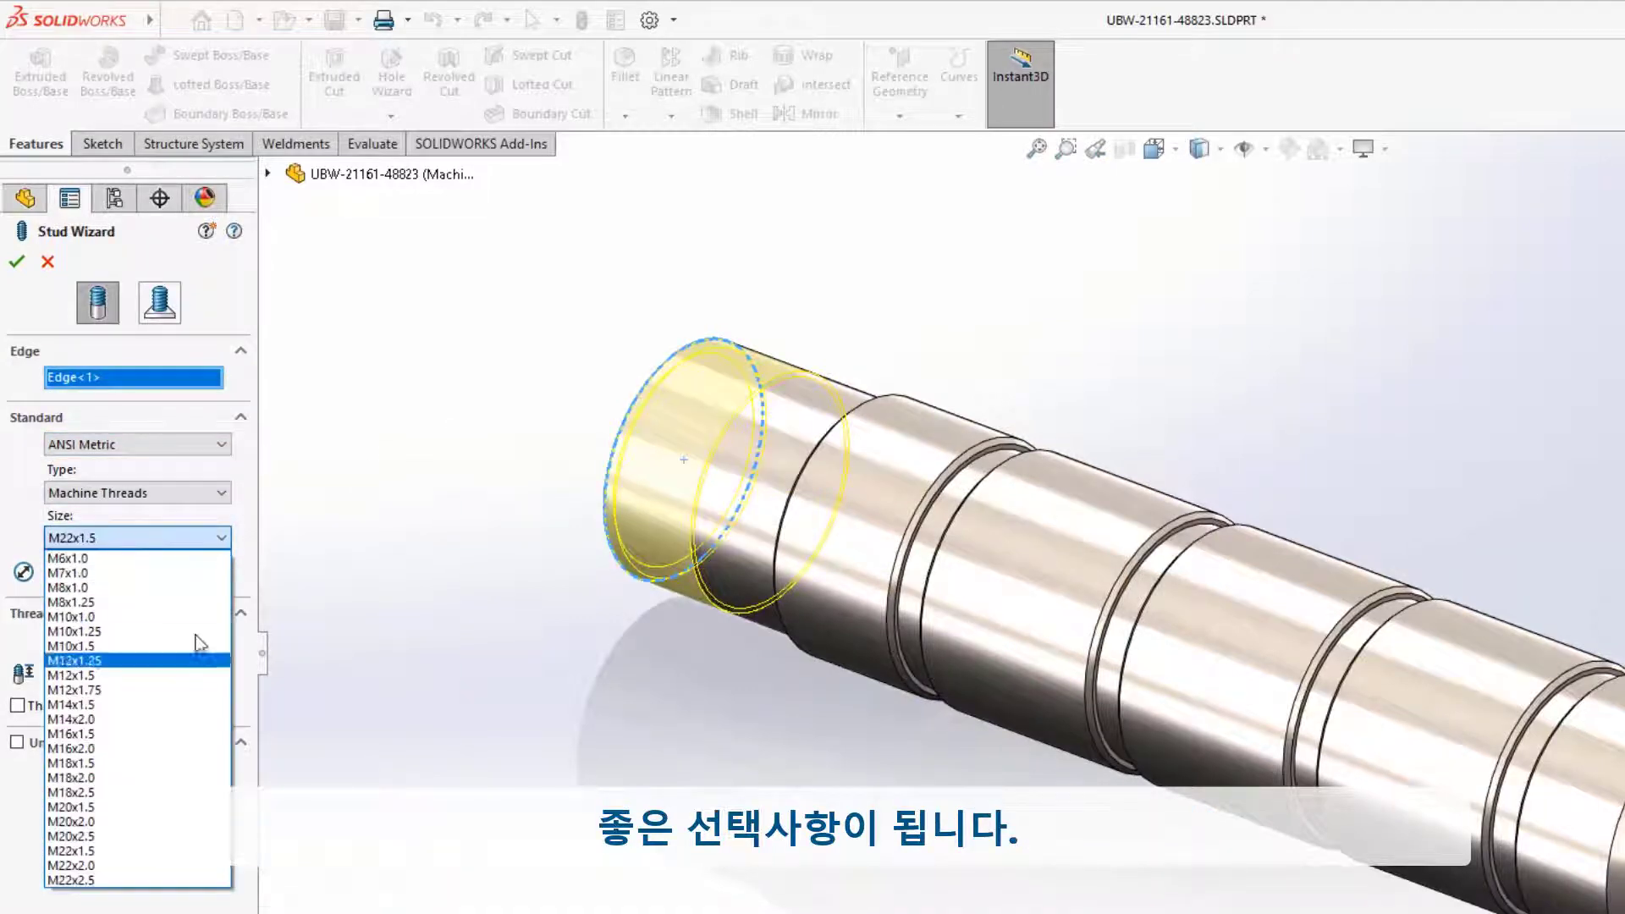
pyautogui.click(179, 850)
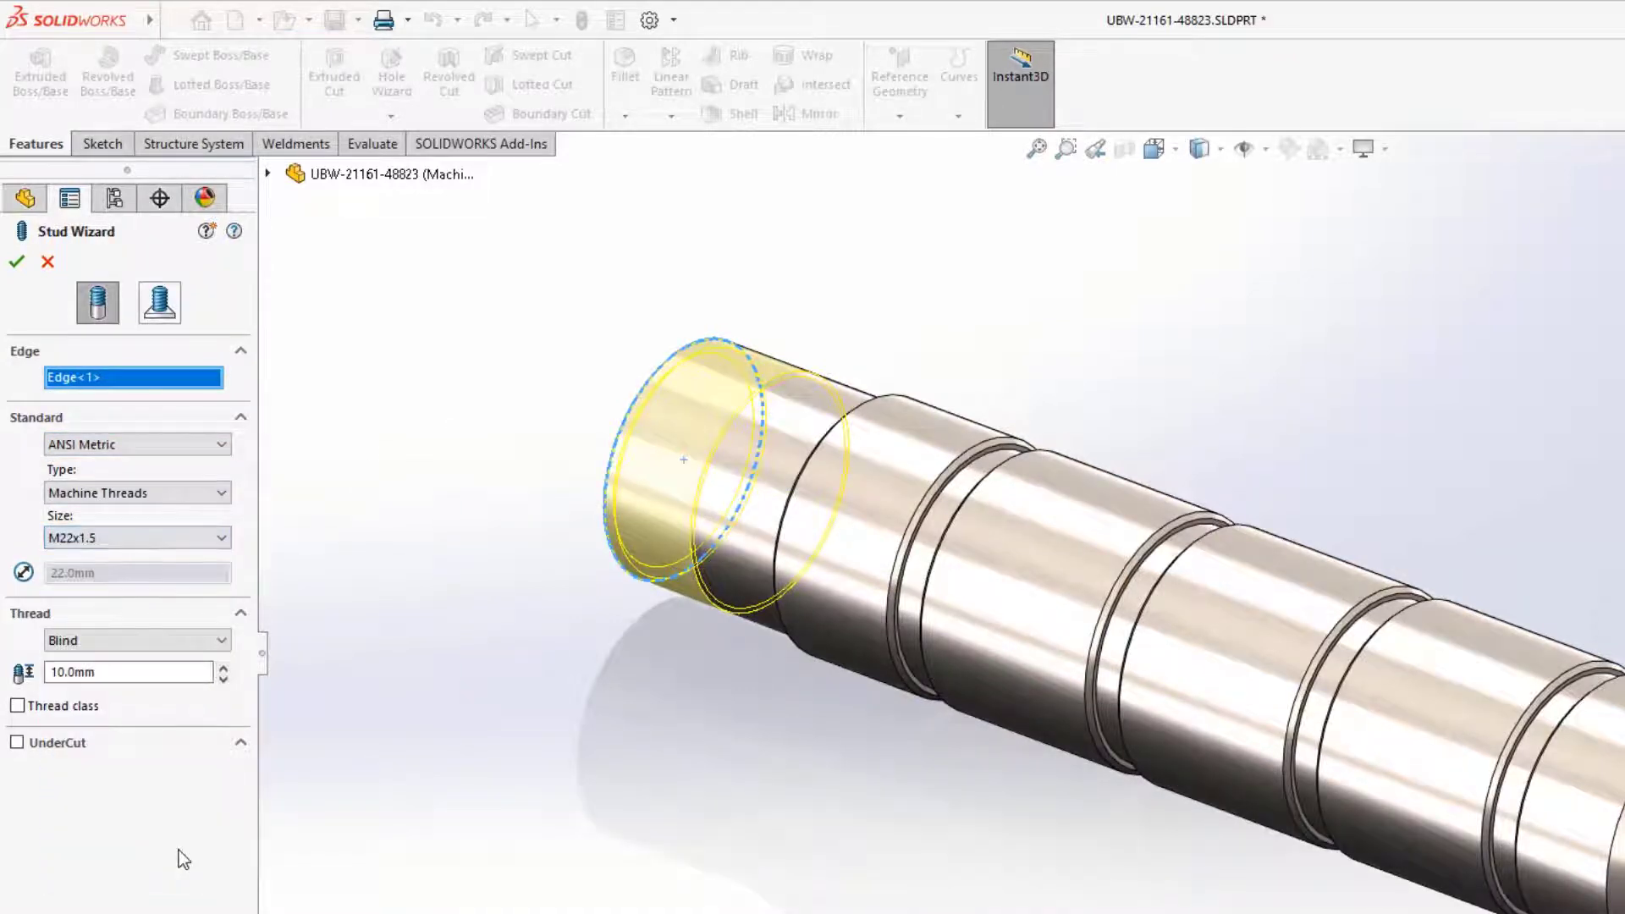
# Run the stud thread Up to Next, add an undercut, and create the feature.
pyautogui.click(192, 645)
pyautogui.click(193, 680)
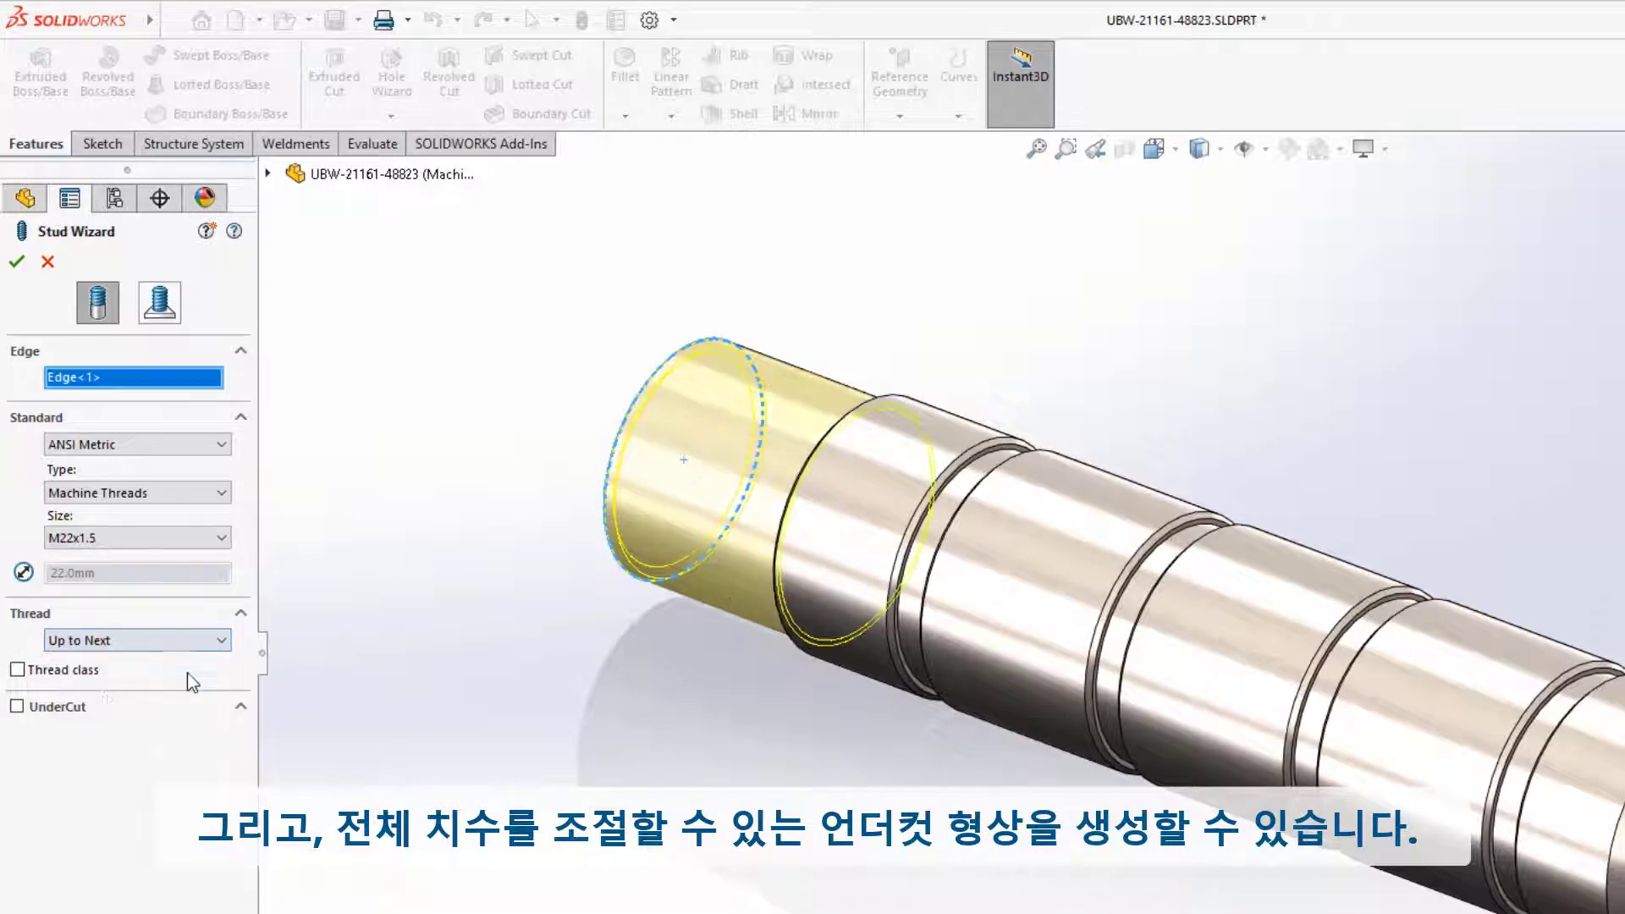
pyautogui.click(17, 706)
pyautogui.click(16, 262)
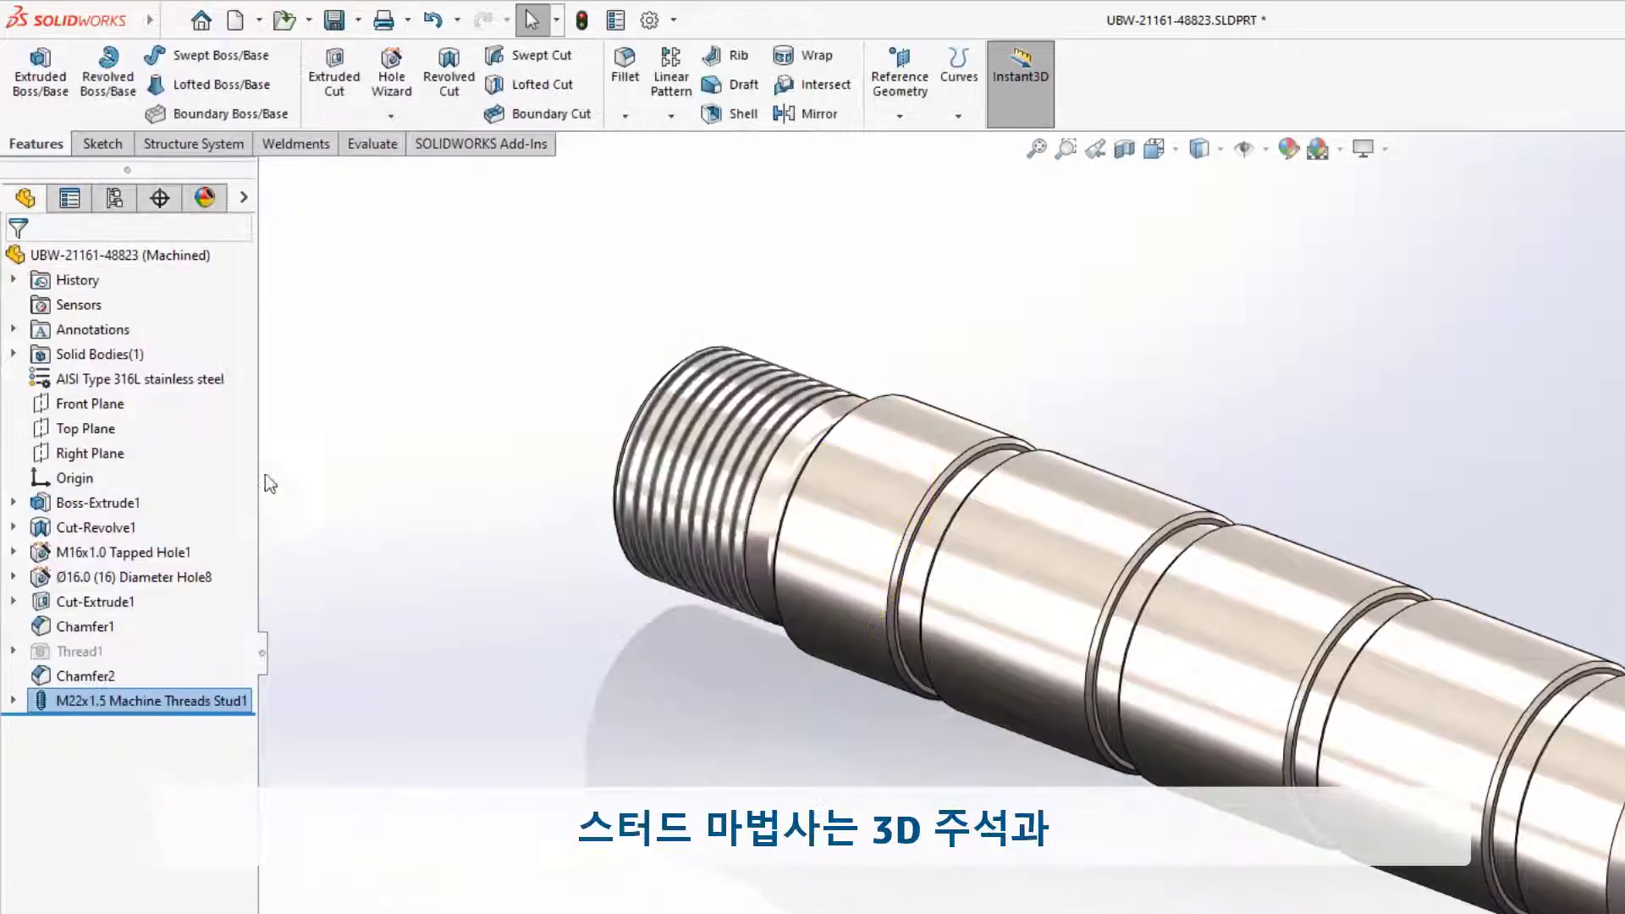
pyautogui.moveTo(565, 654)
pyautogui.mouseDown(button='middle')
pyautogui.moveTo(602, 657)
pyautogui.moveTo(561, 658)
pyautogui.mouseUp(button='middle')
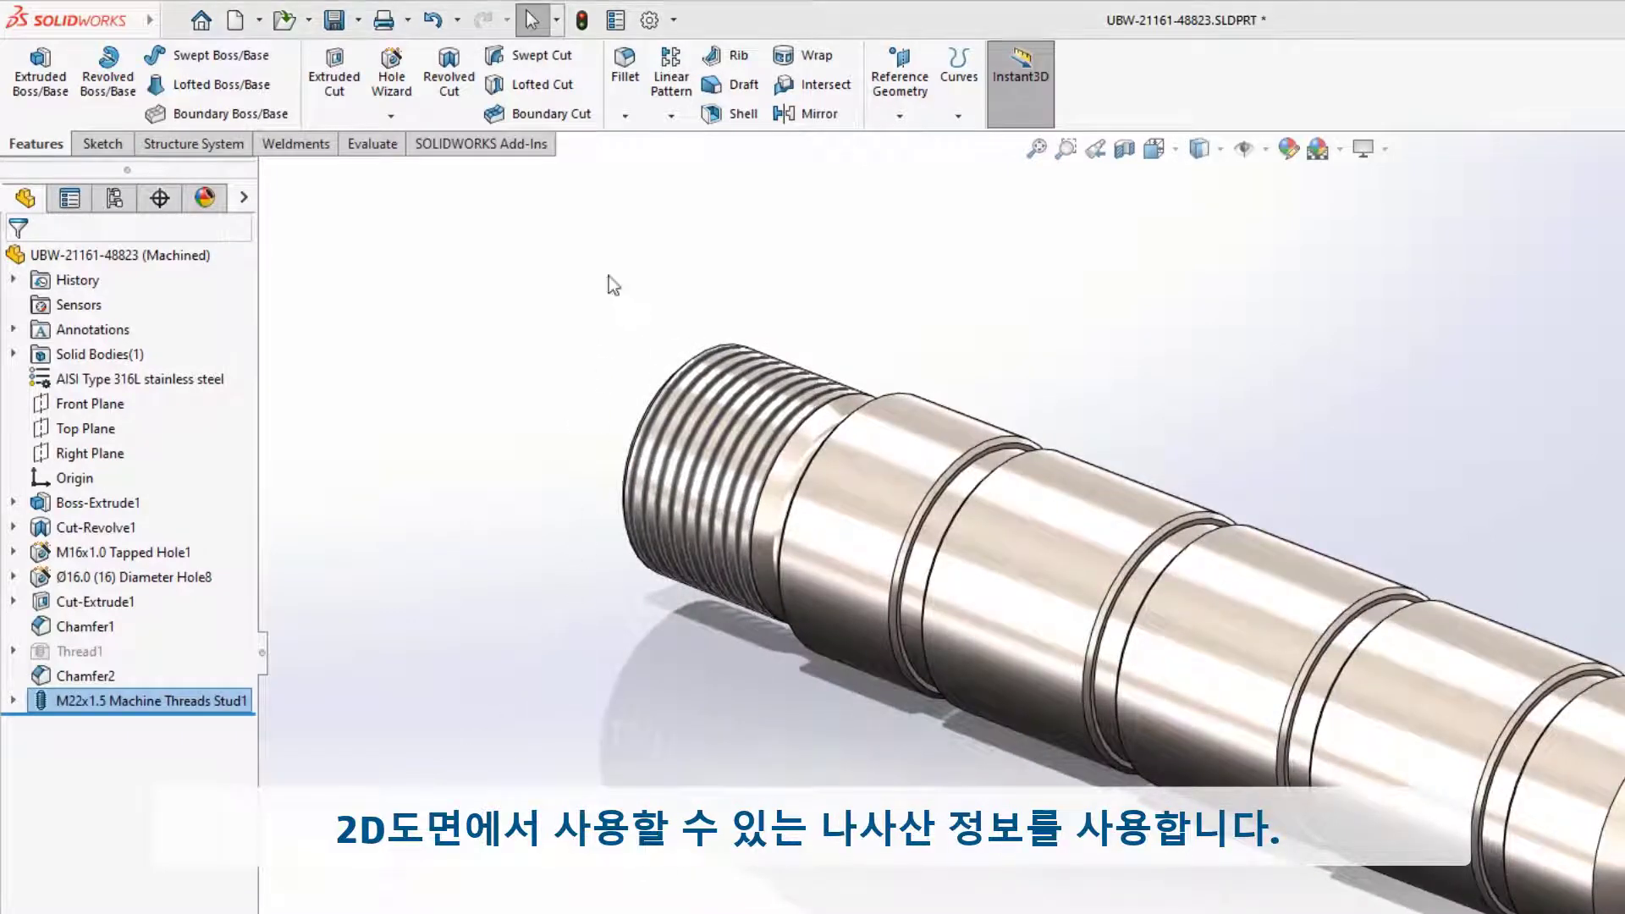
# Add a Description configuration property with the value Actuator Handle to the Machined configuration and apply it to all configurations.
pyautogui.click(615, 19)
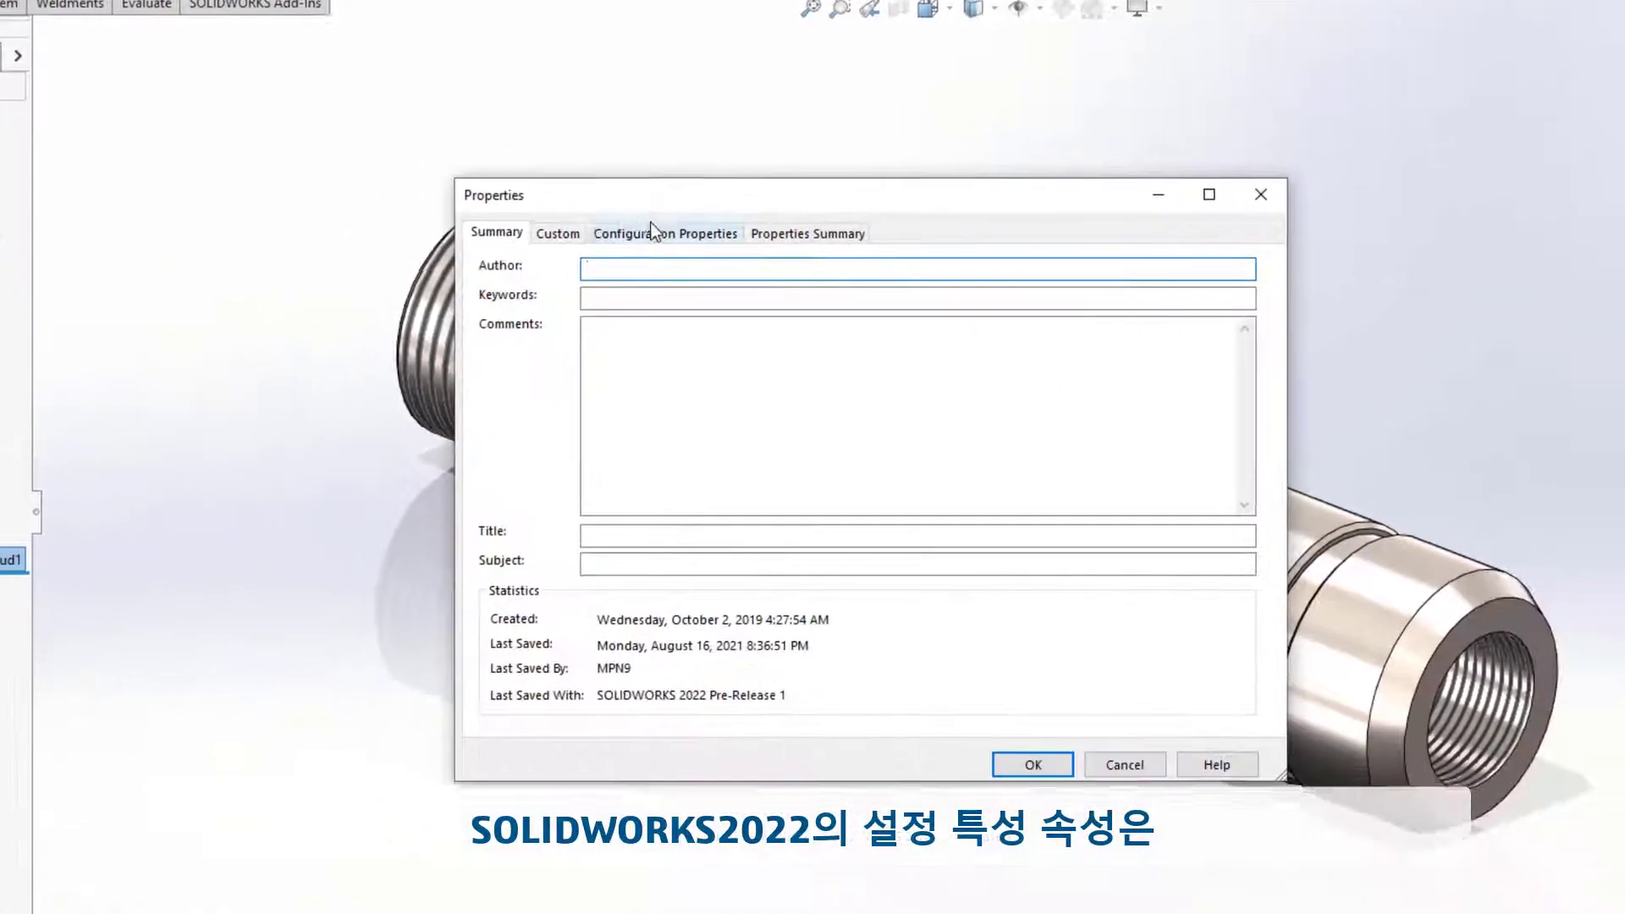
pyautogui.click(880, 371)
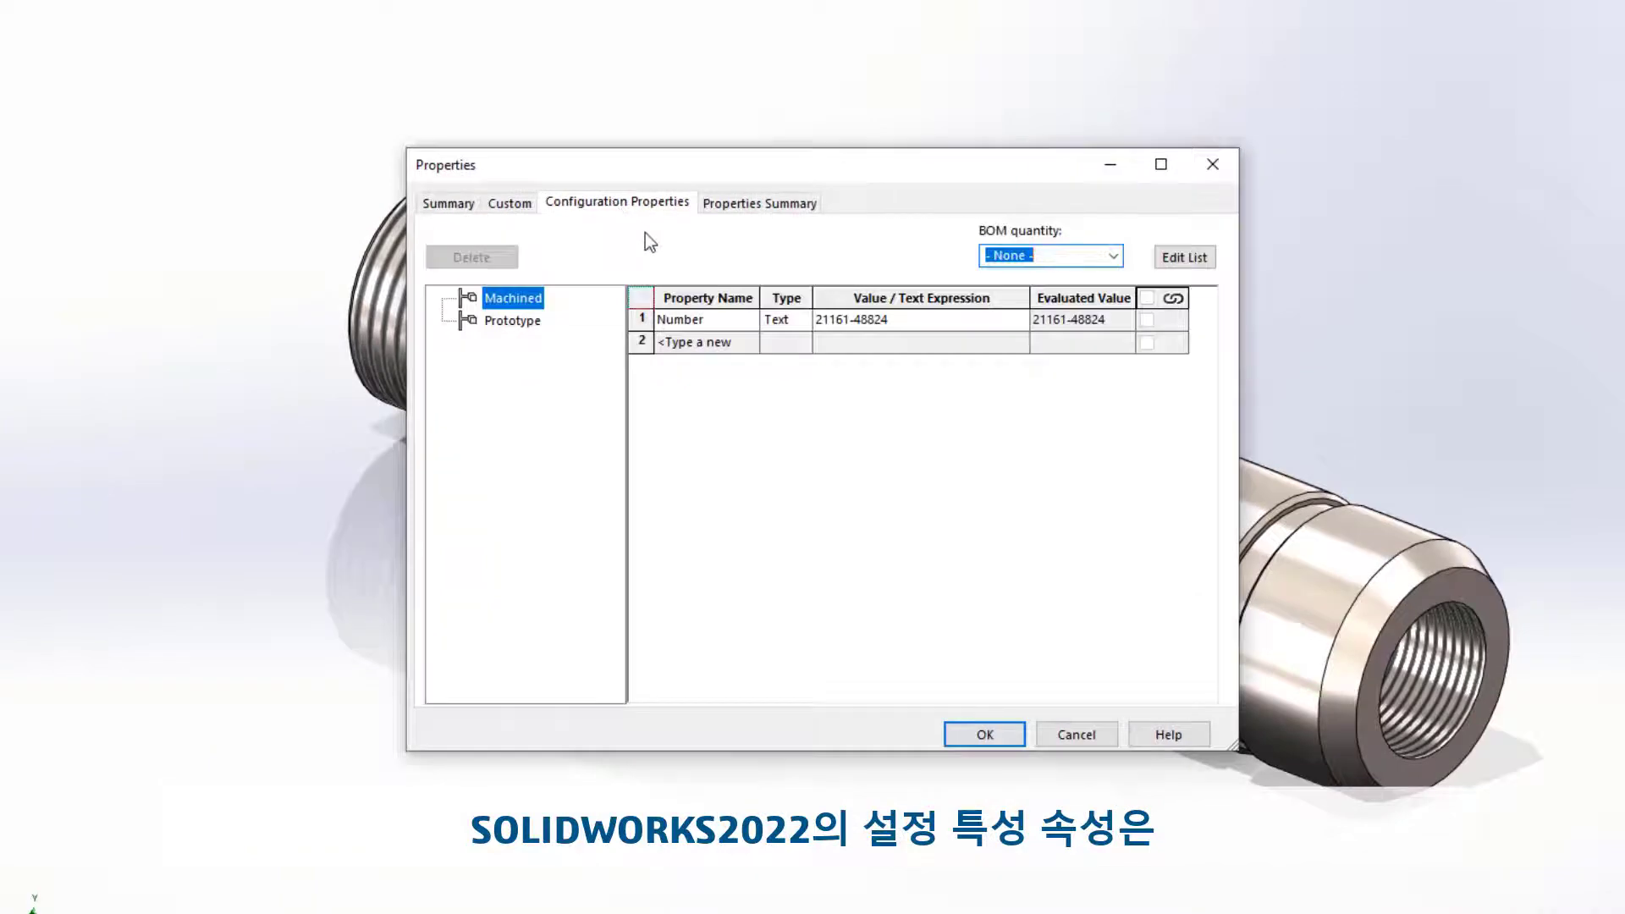
pyautogui.click(749, 342)
pyautogui.click(733, 363)
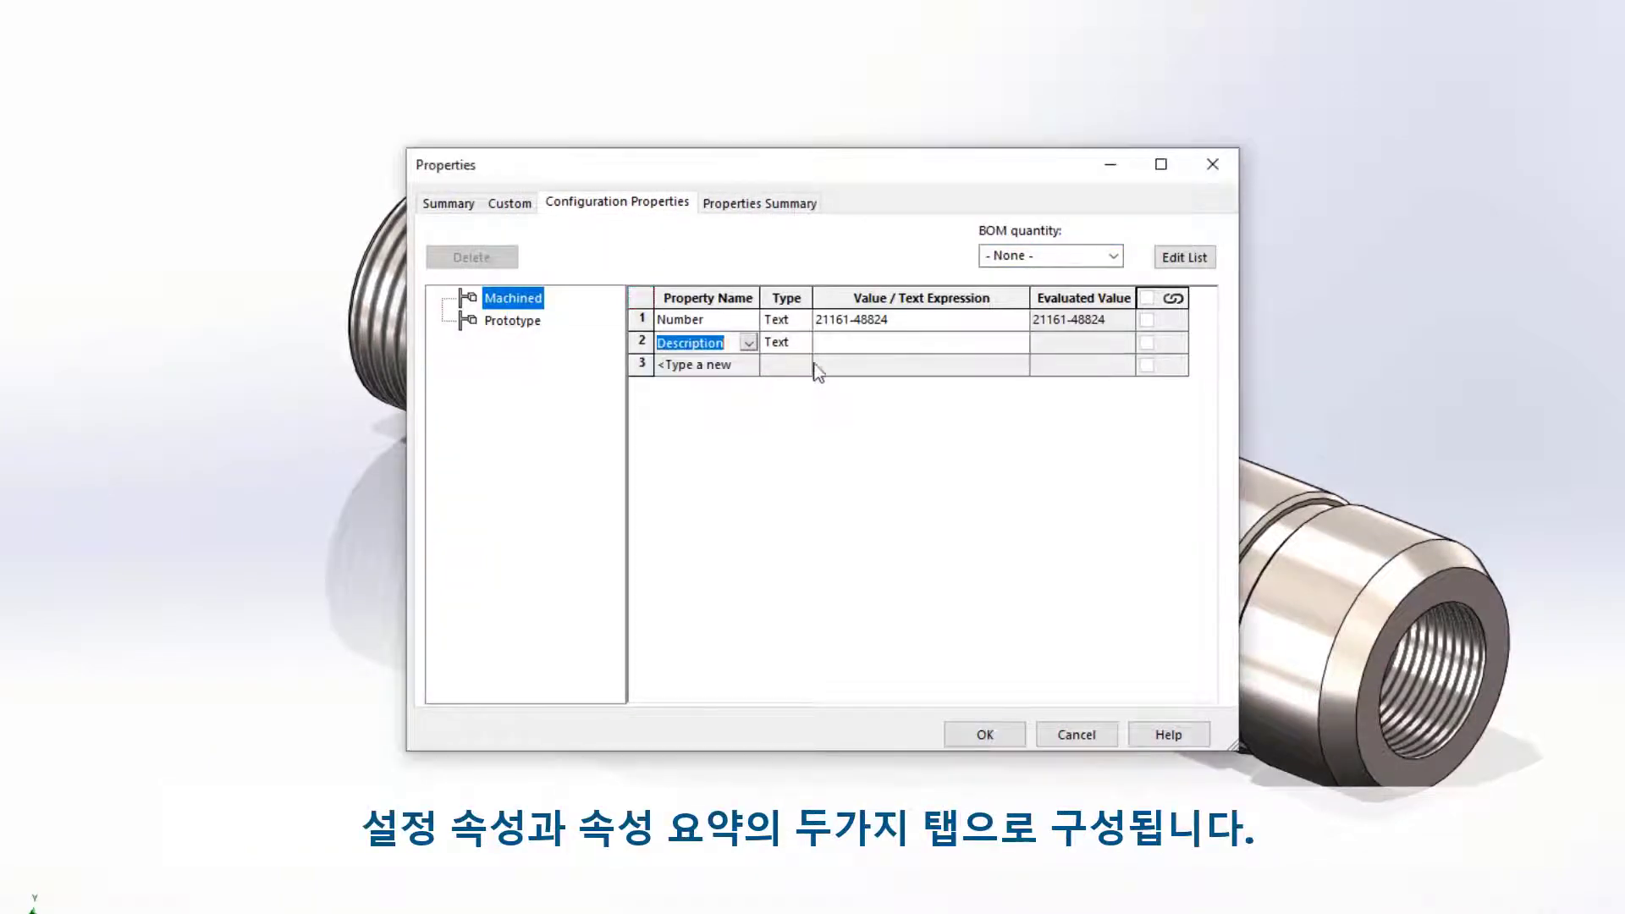
pyautogui.click(853, 349)
pyautogui.write('Actuator Handle')
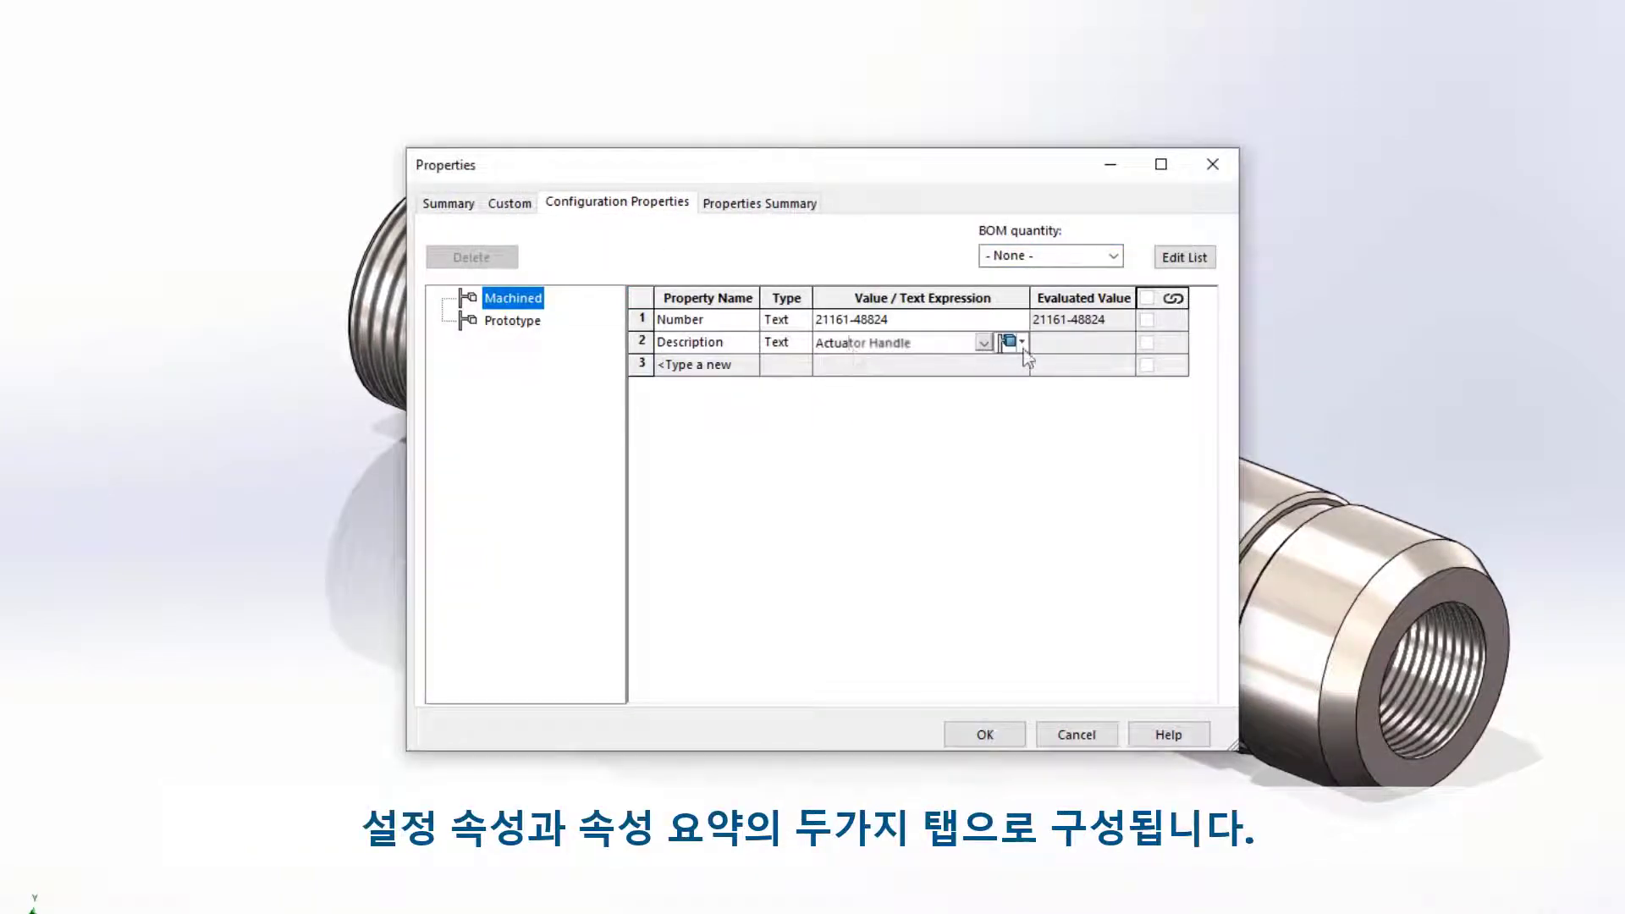
pyautogui.click(1022, 342)
pyautogui.click(1049, 405)
# Add a Material configuration property linked to the part's Material and open its options for applying it to configurations.
pyautogui.click(750, 367)
pyautogui.click(714, 443)
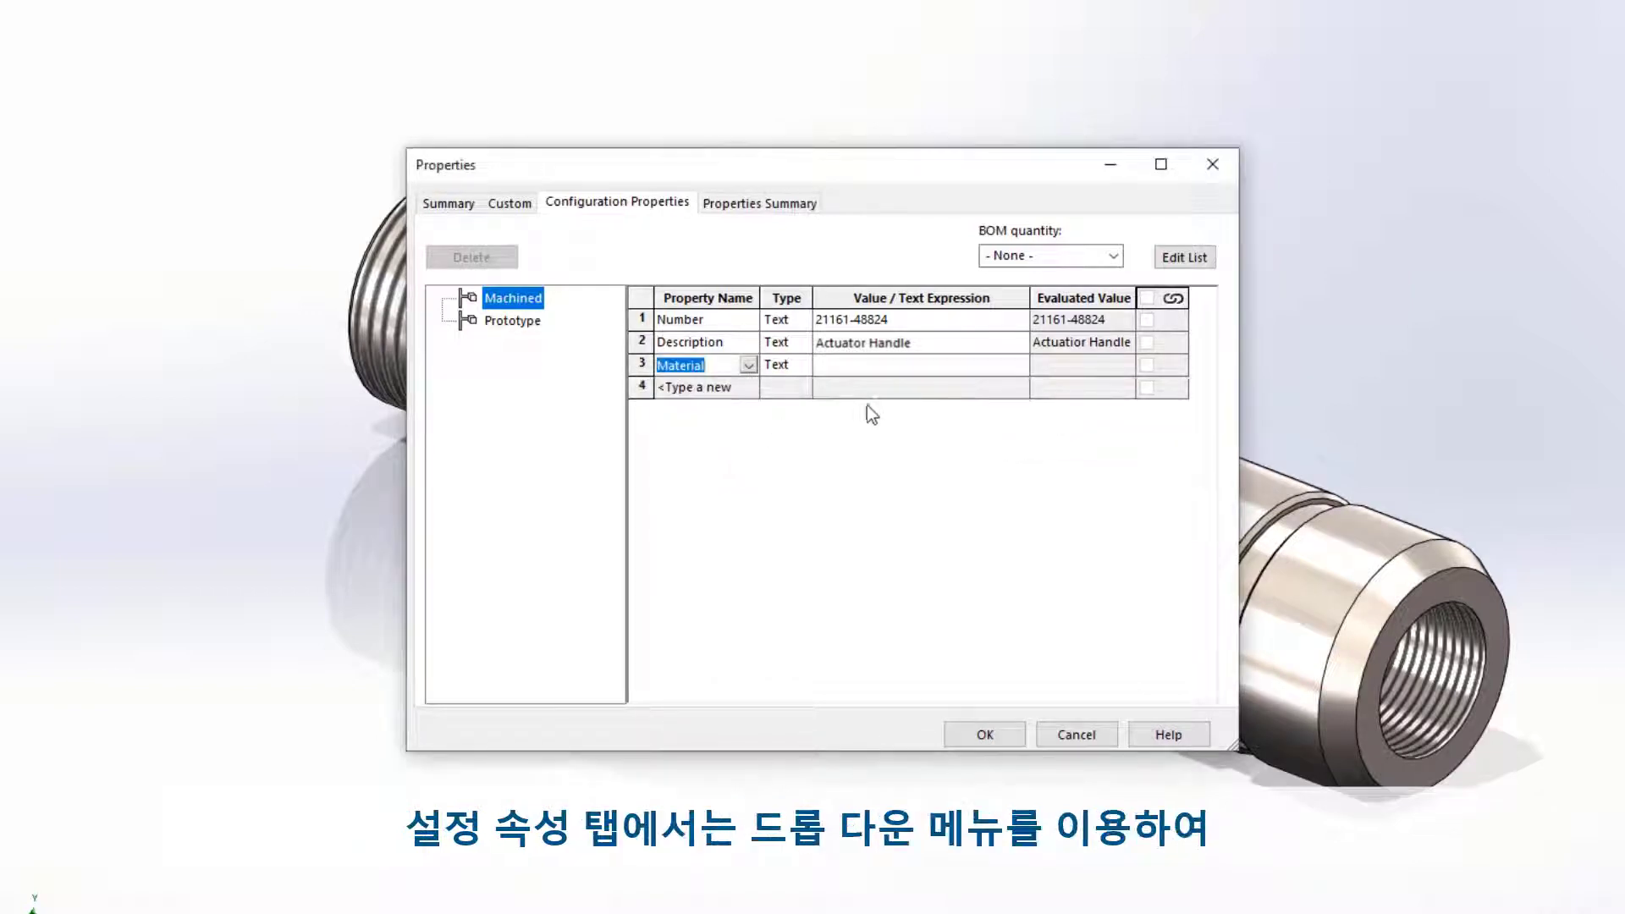
pyautogui.click(988, 374)
pyautogui.click(985, 364)
pyautogui.click(975, 381)
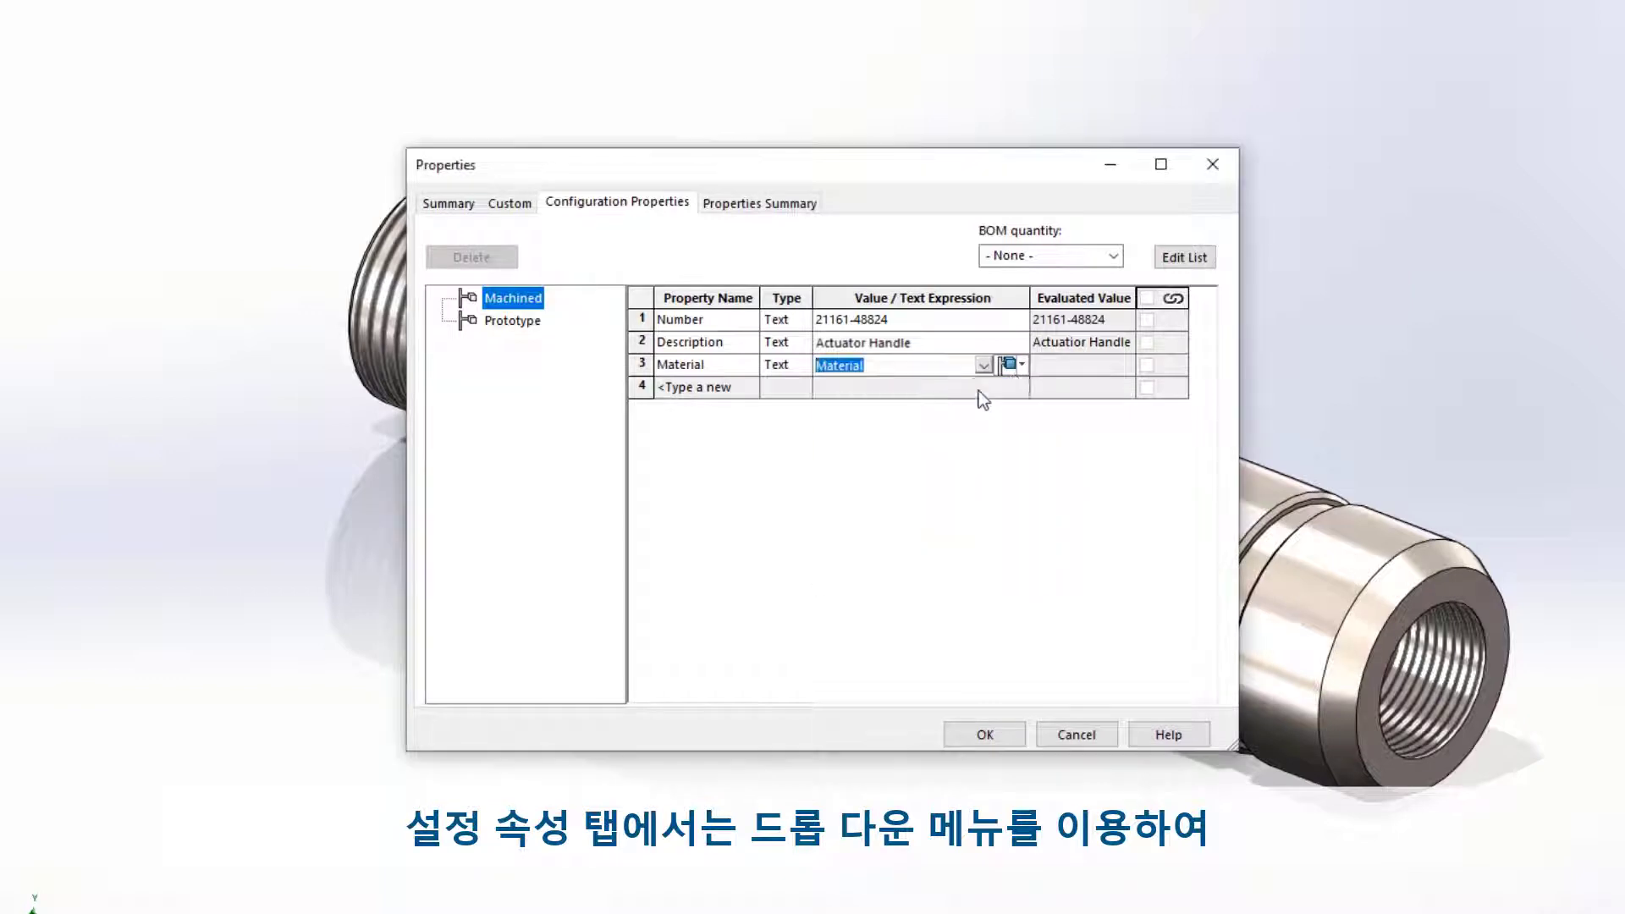
pyautogui.click(1021, 366)
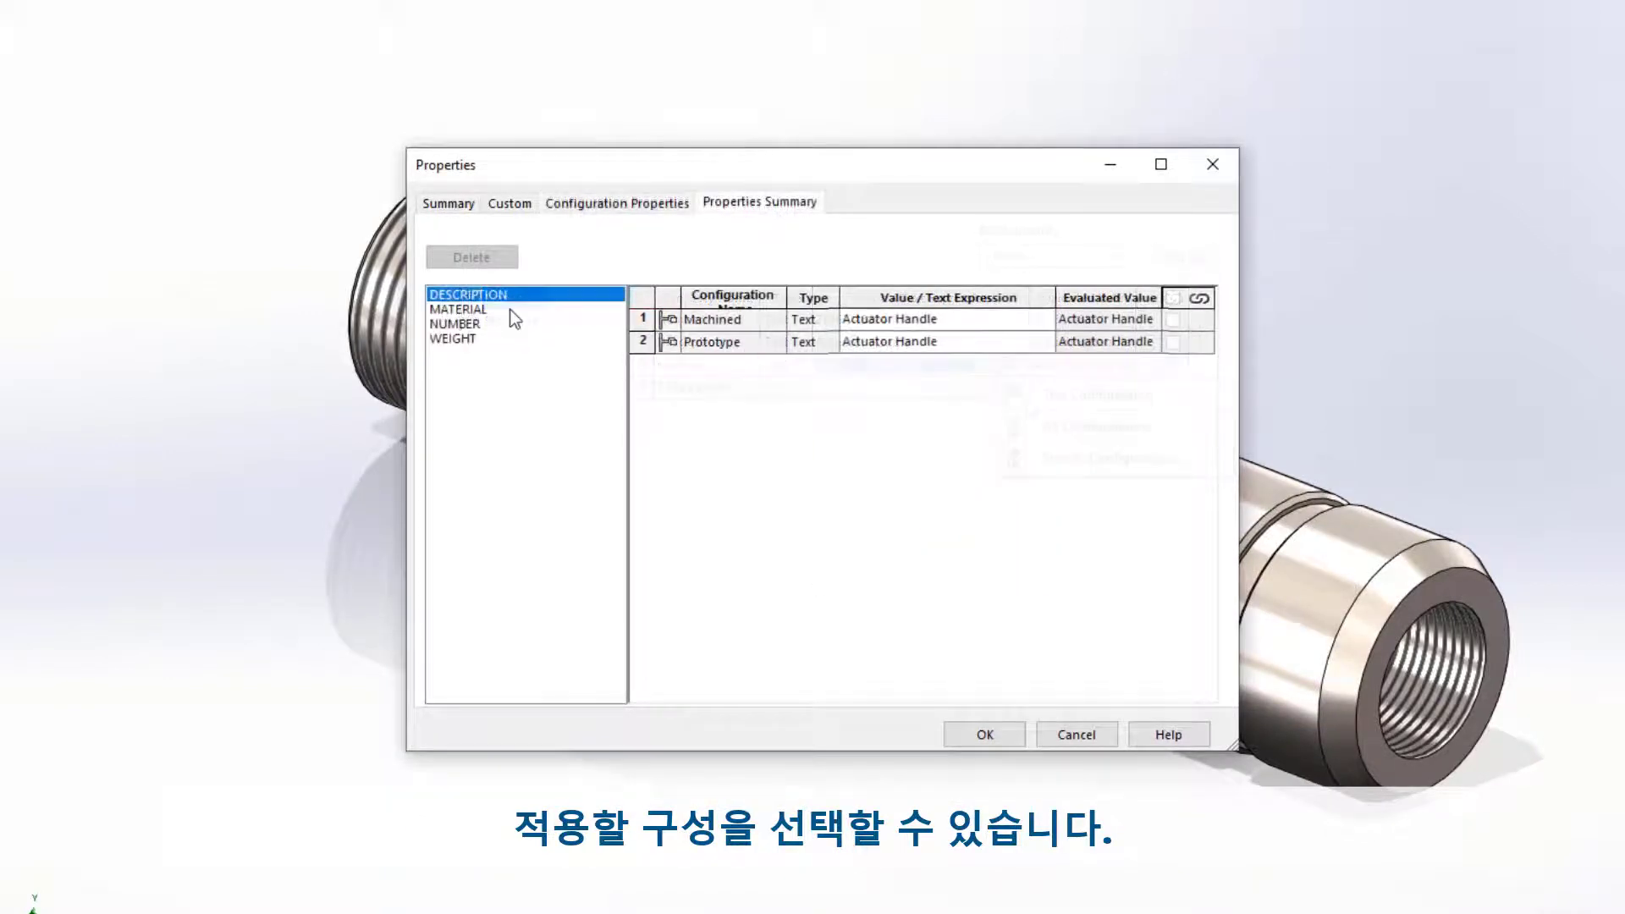
# Edit the Prototype configuration's NUMBER value in the properties summary, deleting its last digit.
pyautogui.click(514, 326)
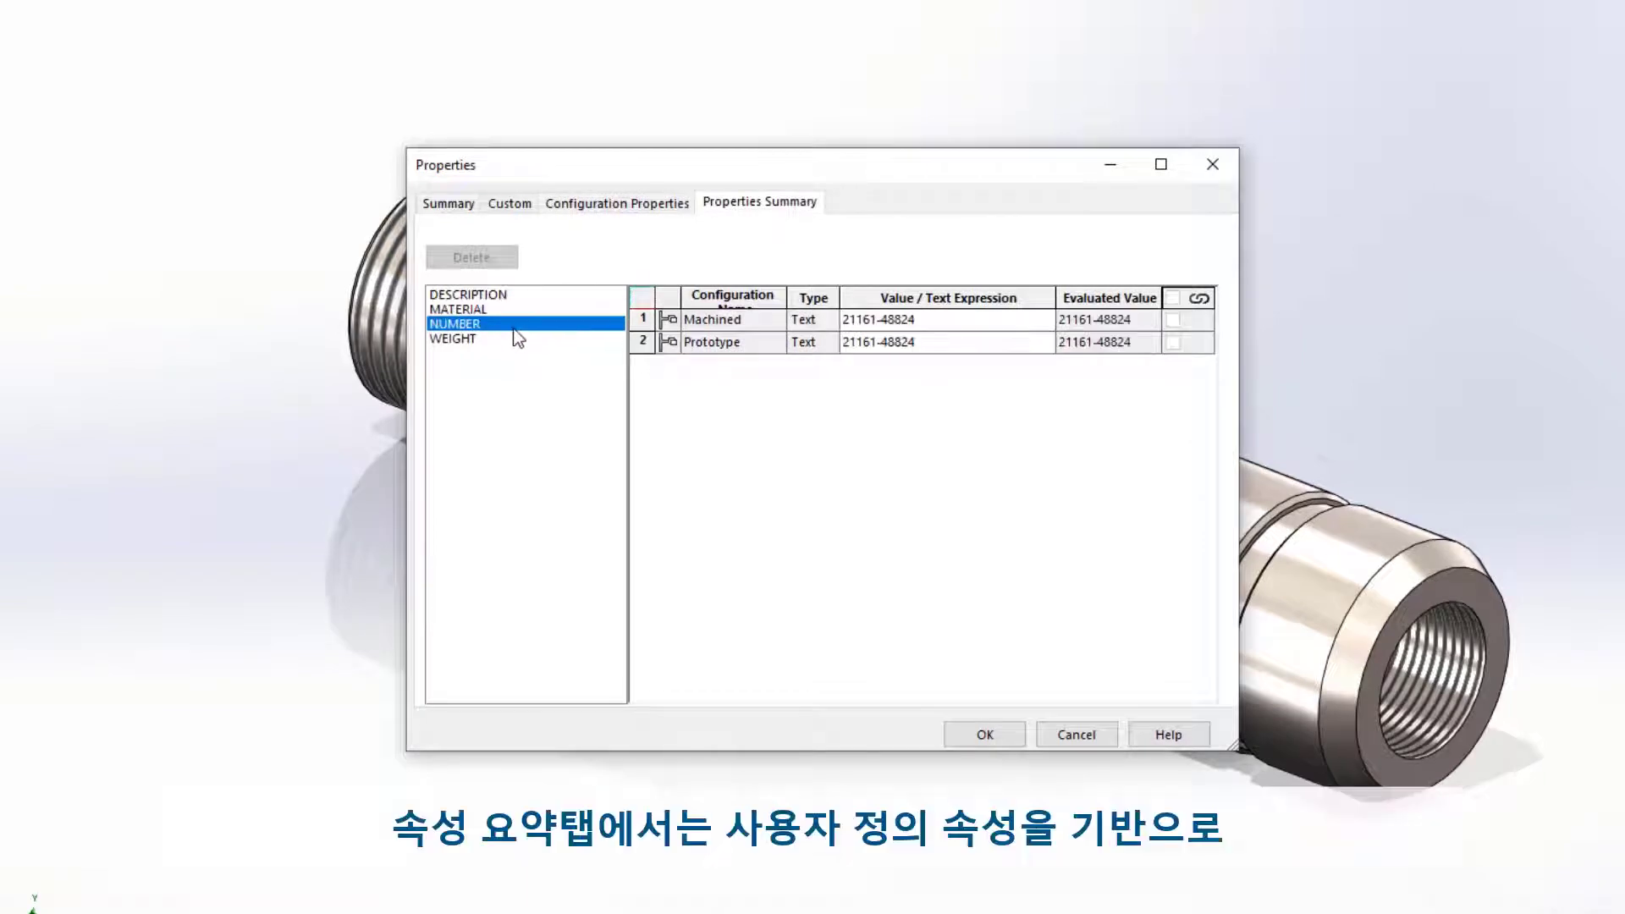
pyautogui.click(945, 352)
pyautogui.click(946, 347)
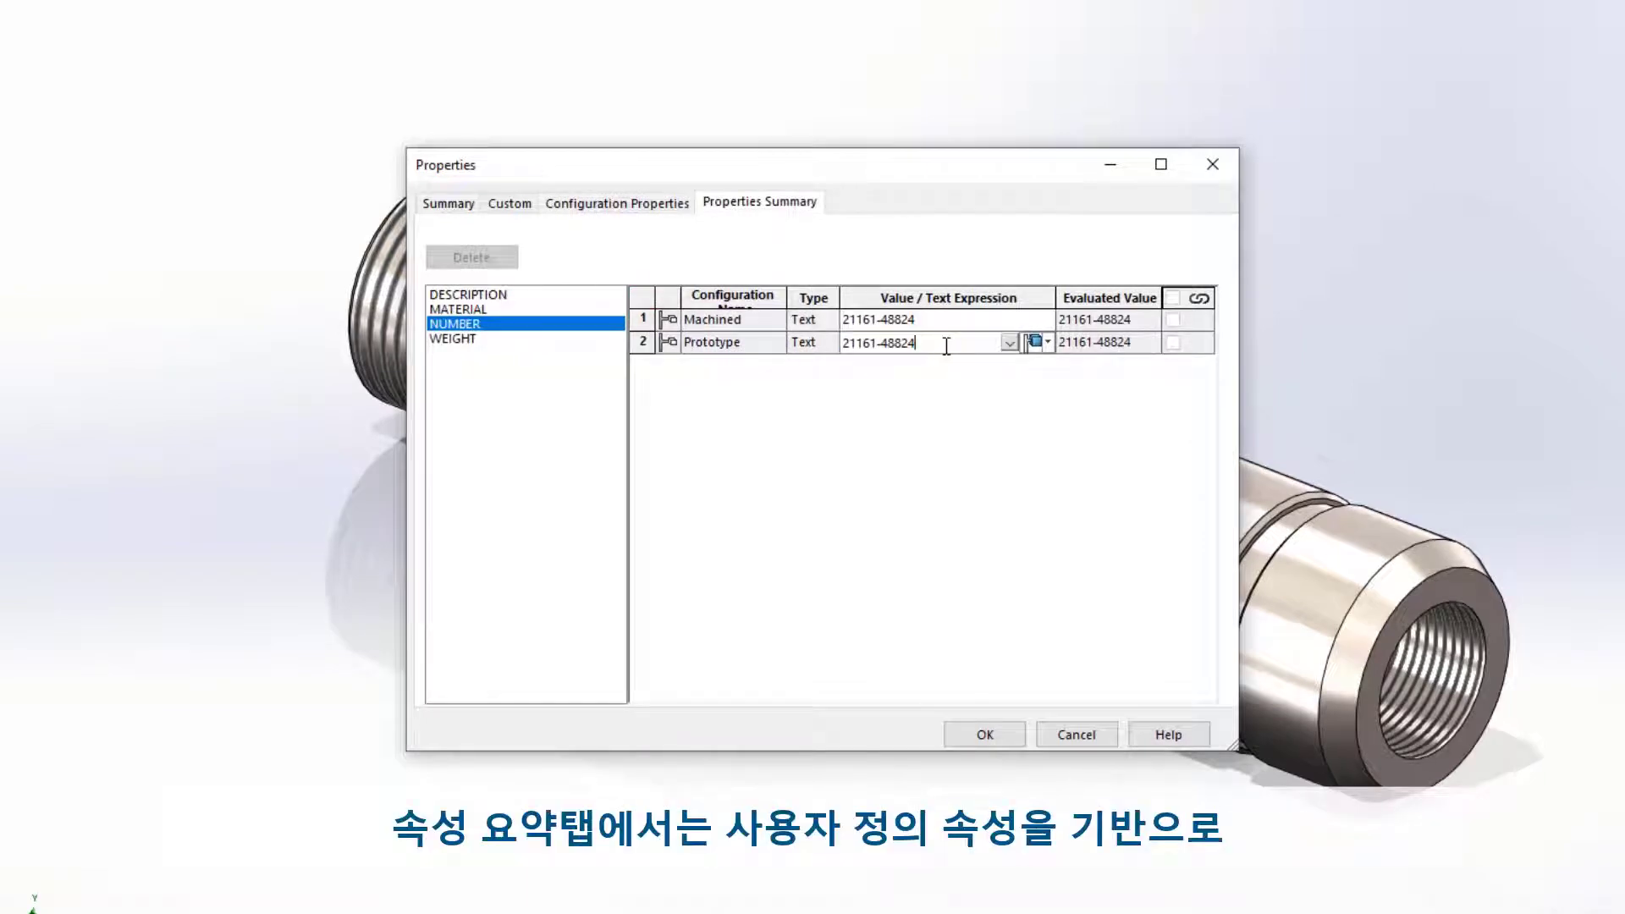
pyautogui.press('BackSpace')
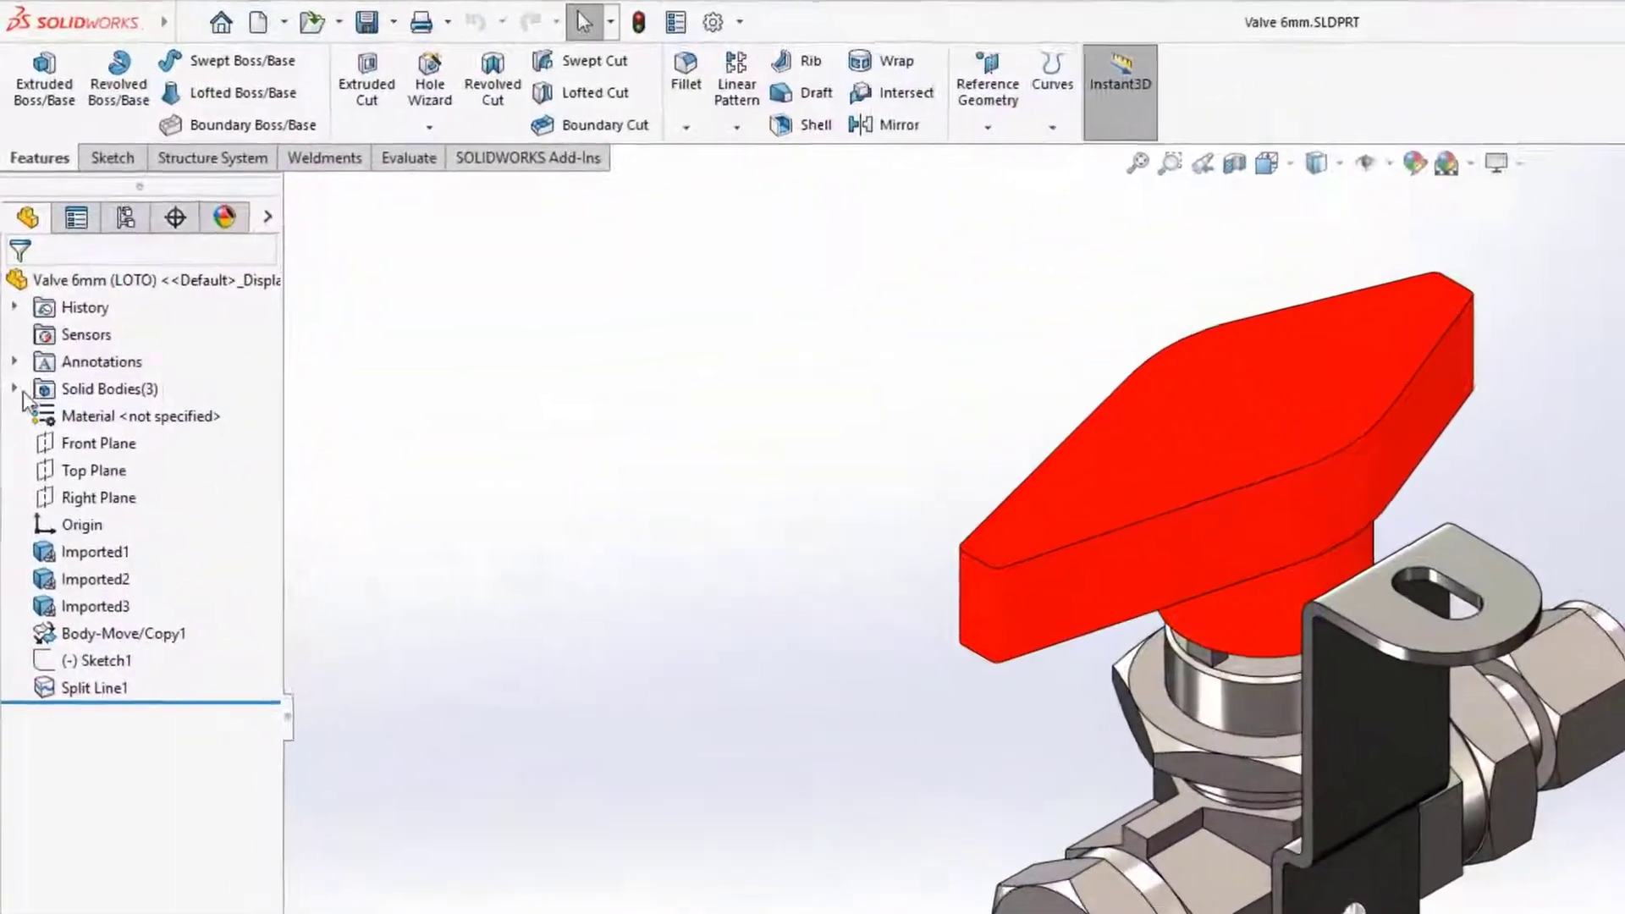
pyautogui.click(16, 390)
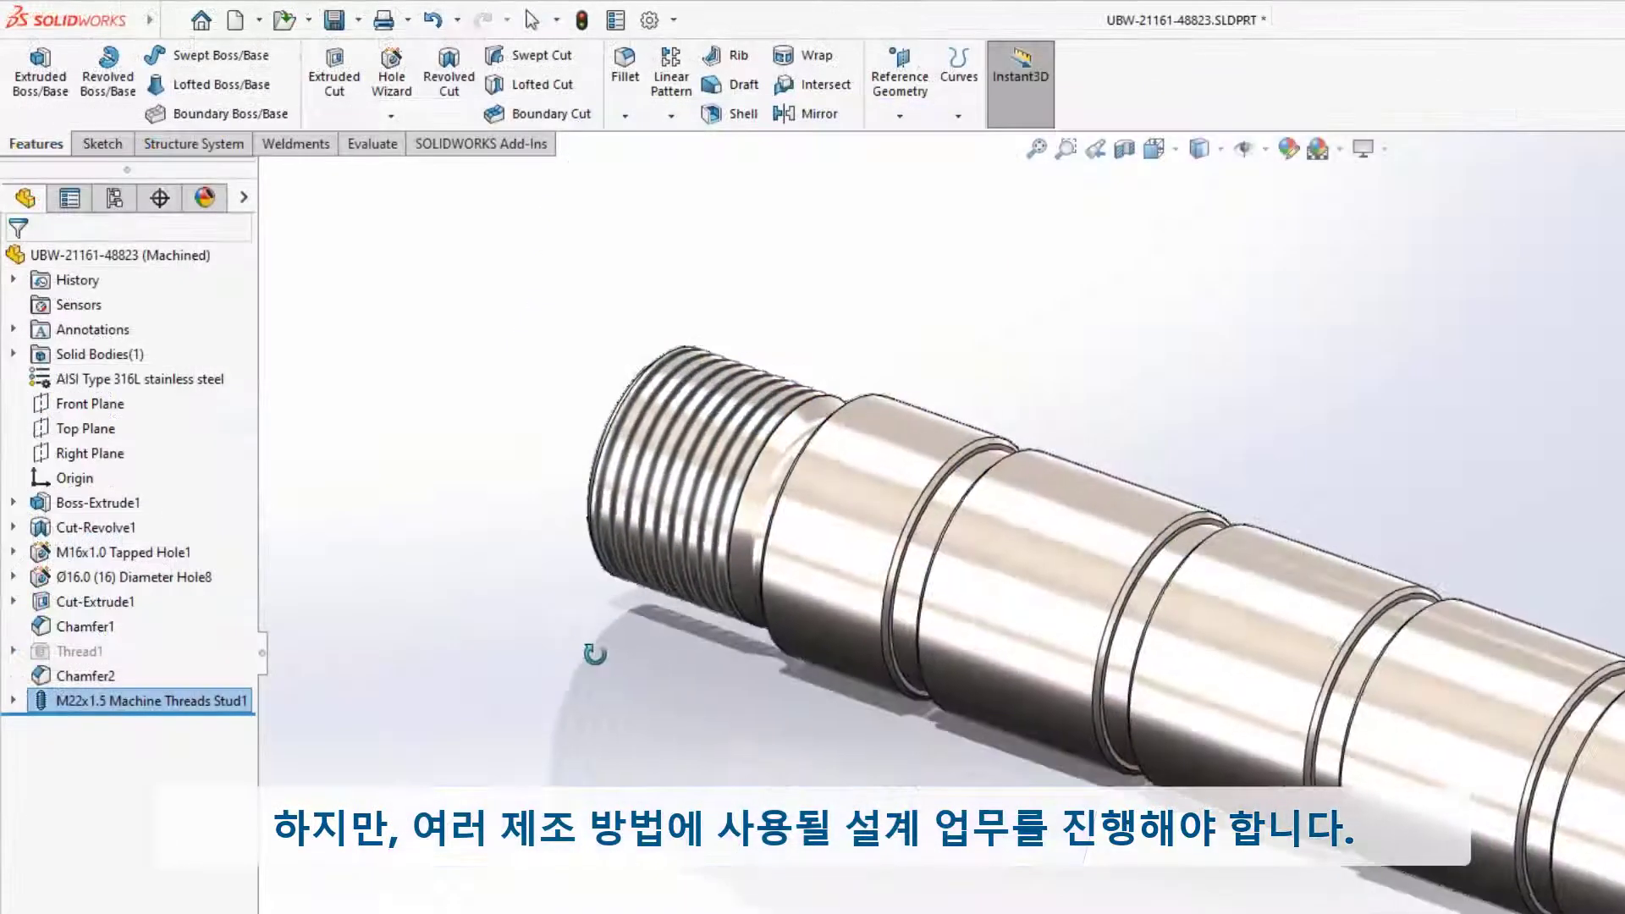
pyautogui.moveTo(581, 652)
pyautogui.mouseDown(button='middle')
pyautogui.moveTo(634, 659)
pyautogui.moveTo(561, 658)
pyautogui.mouseUp(button='middle')
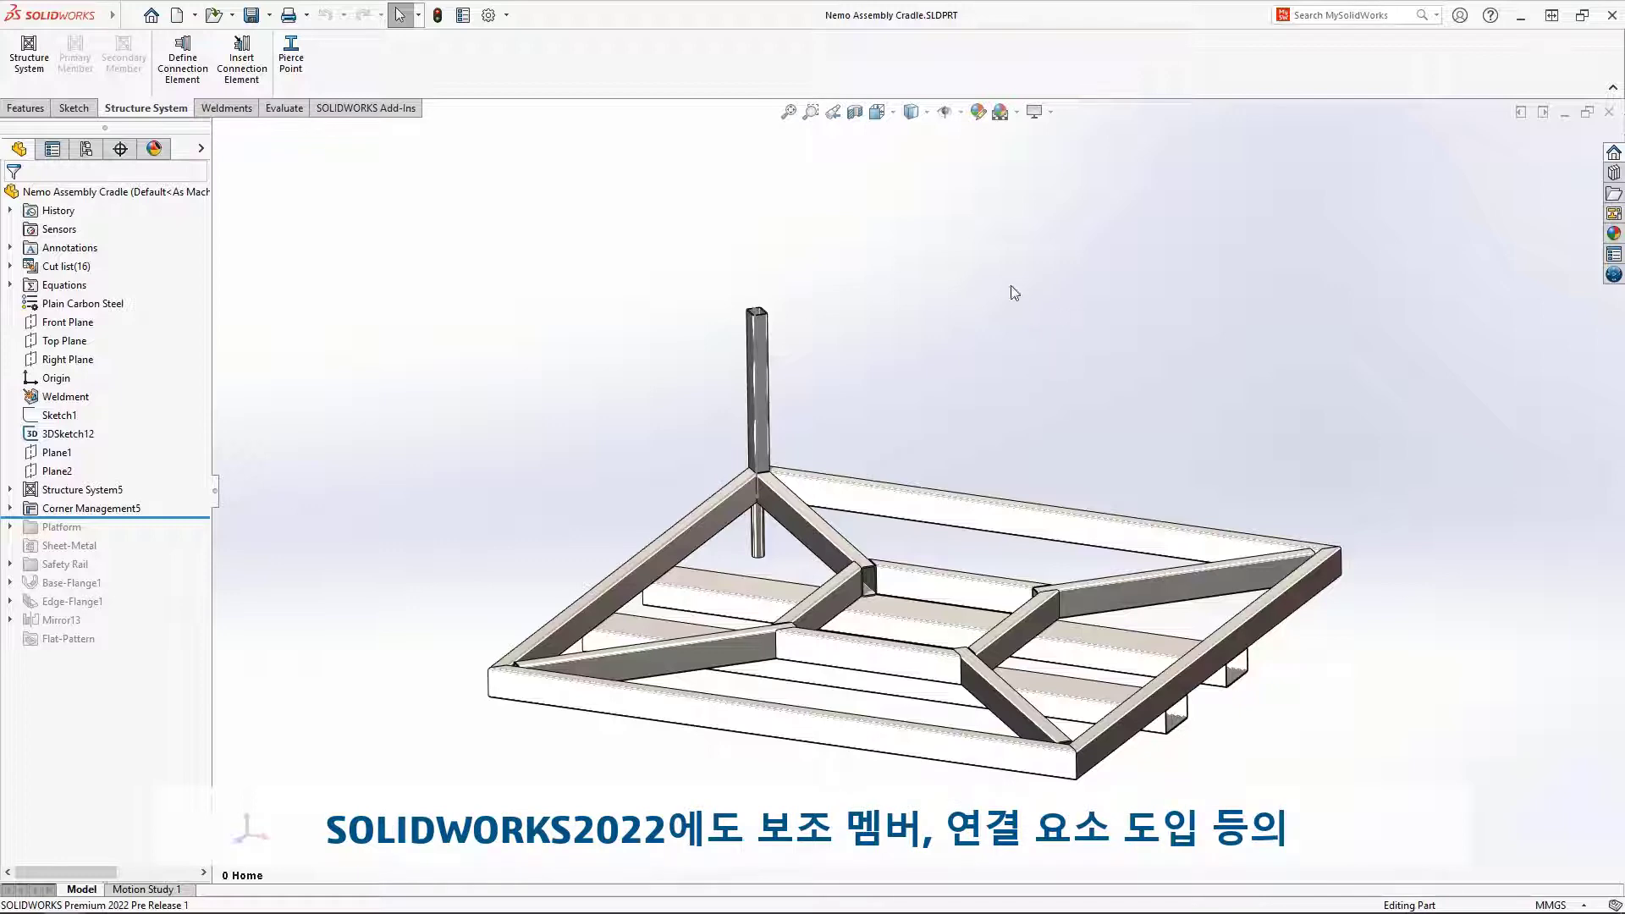
# Start a structure system in Nemo Assembly Cradle with From Point secondary members originating at the sketch point atop the vertical post.
pyautogui.click(811, 112)
pyautogui.moveTo(615, 247); pyautogui.dragTo(1025, 630)
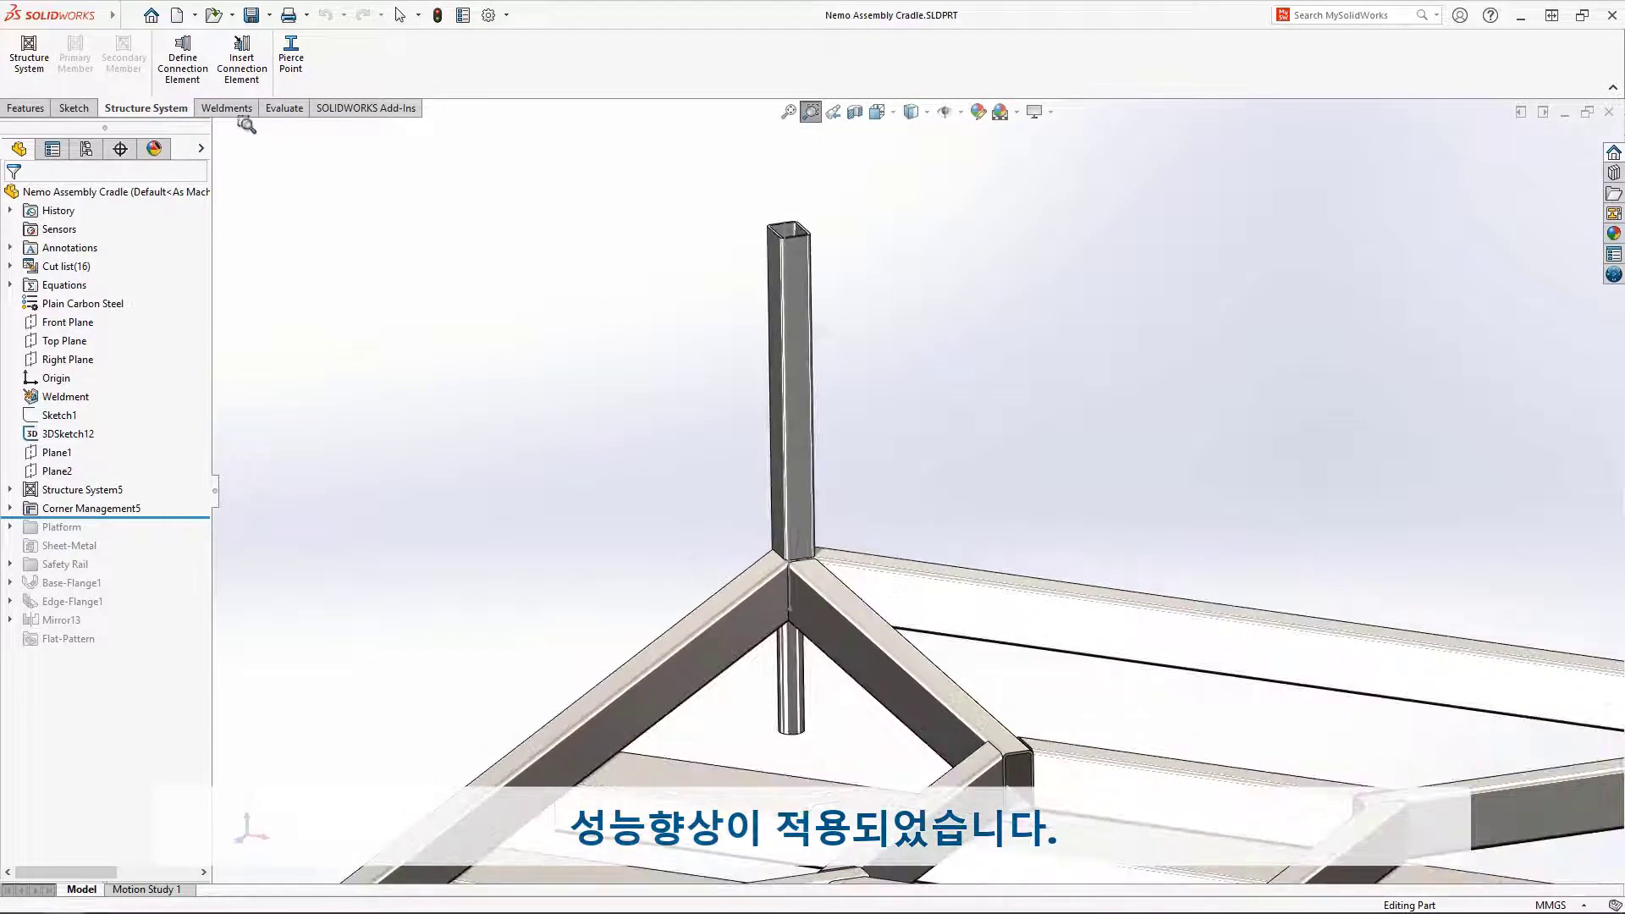
pyautogui.click(28, 55)
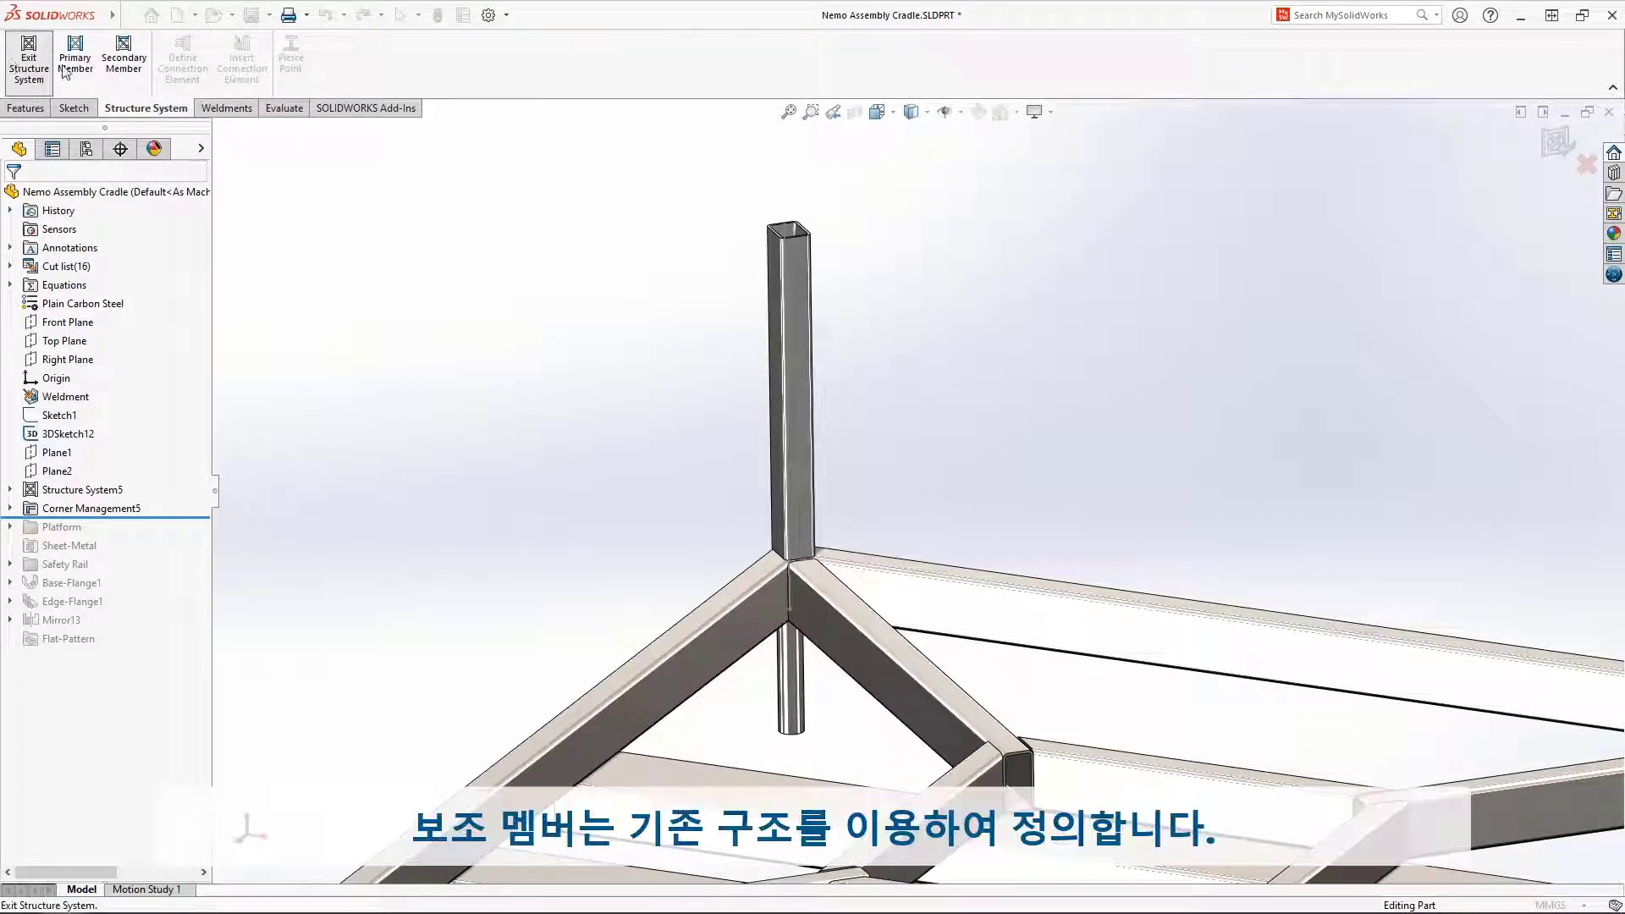
pyautogui.click(122, 85)
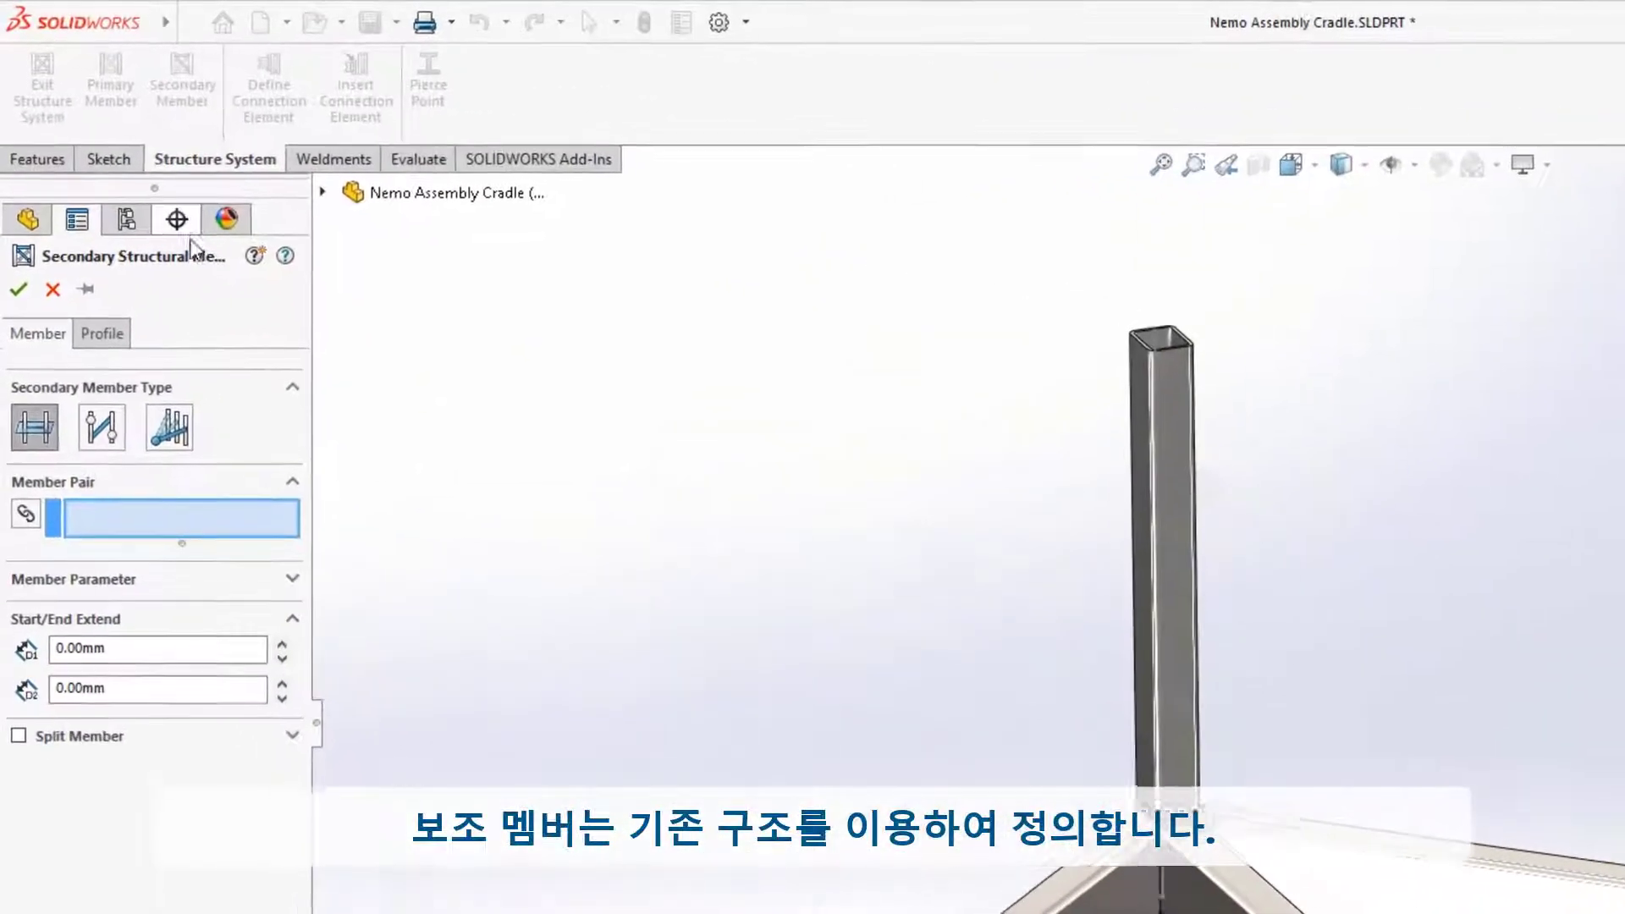
pyautogui.click(116, 290)
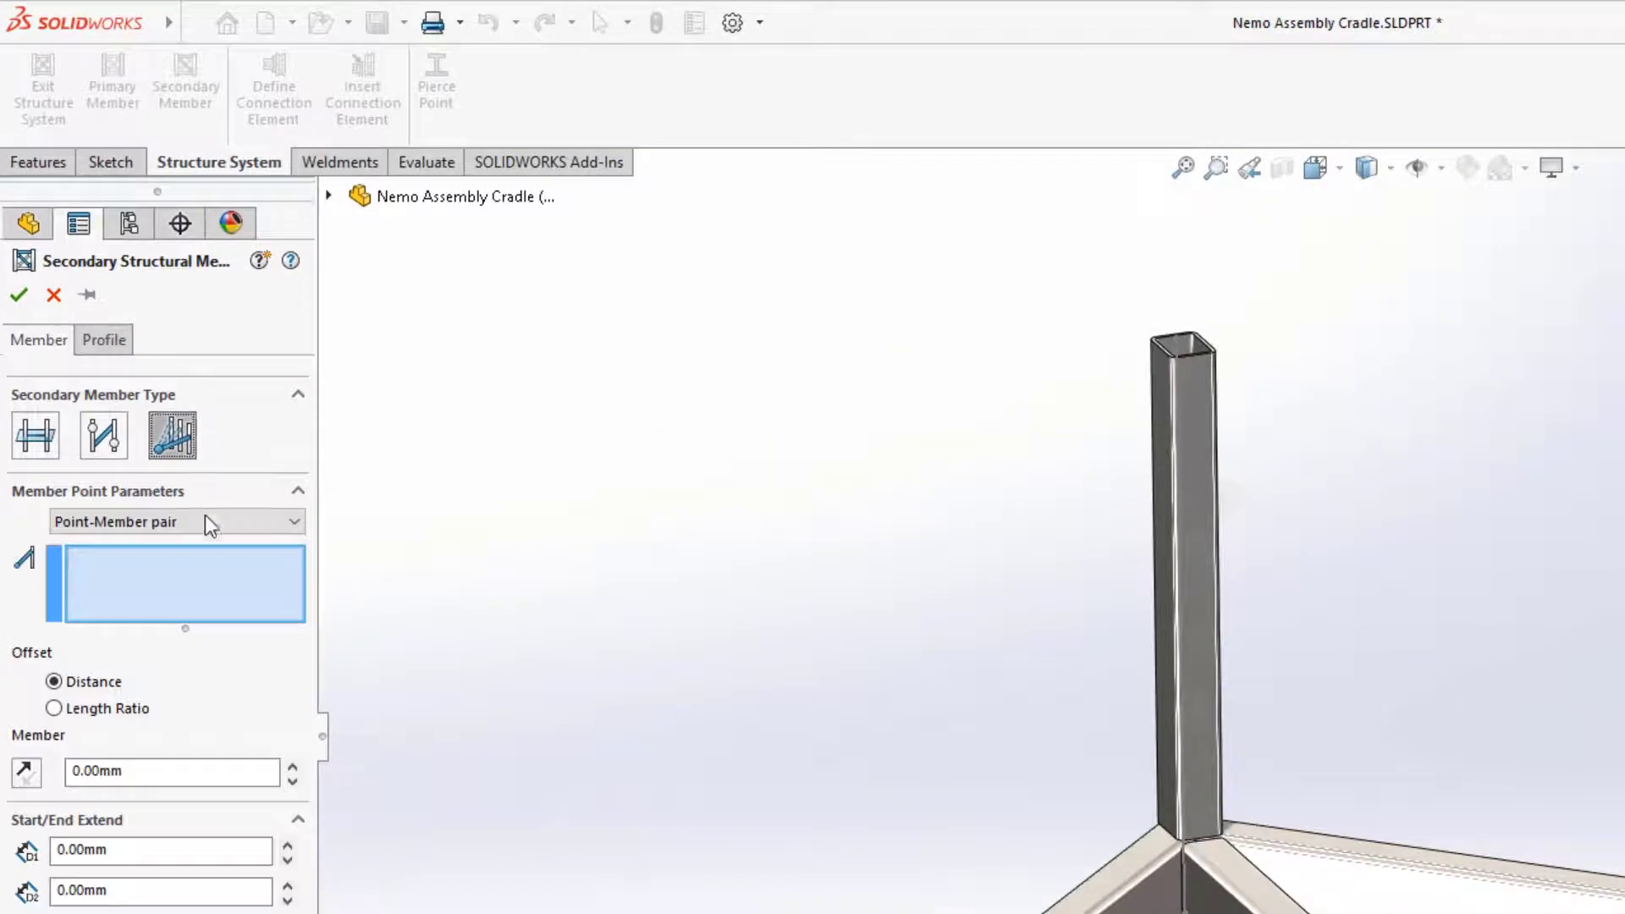
pyautogui.click(206, 522)
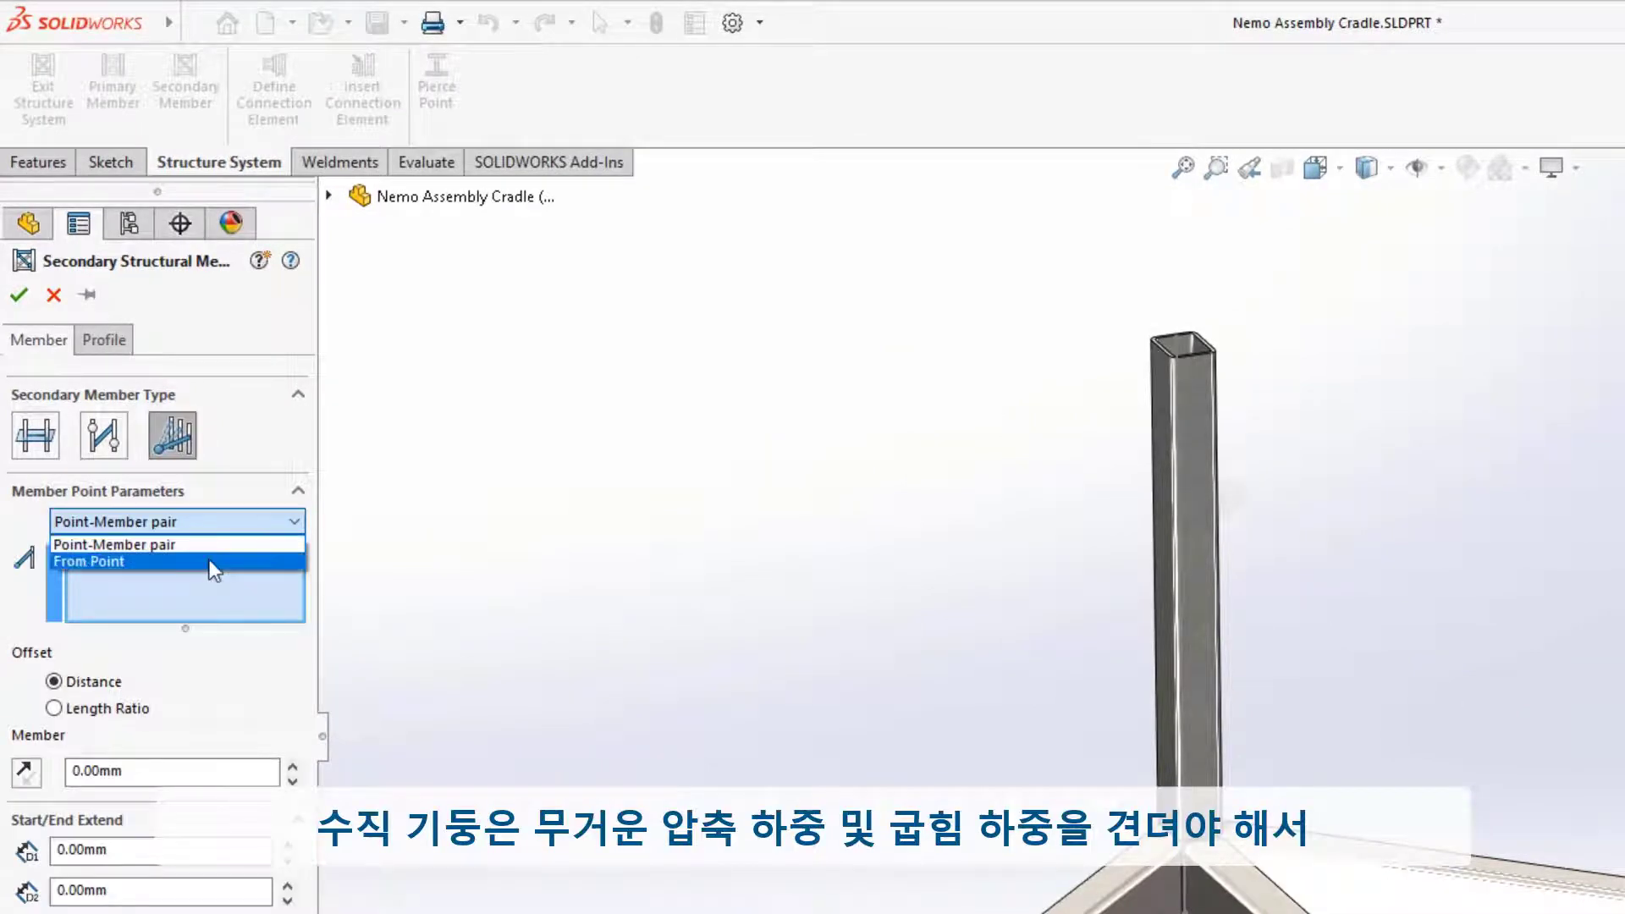
pyautogui.click(210, 560)
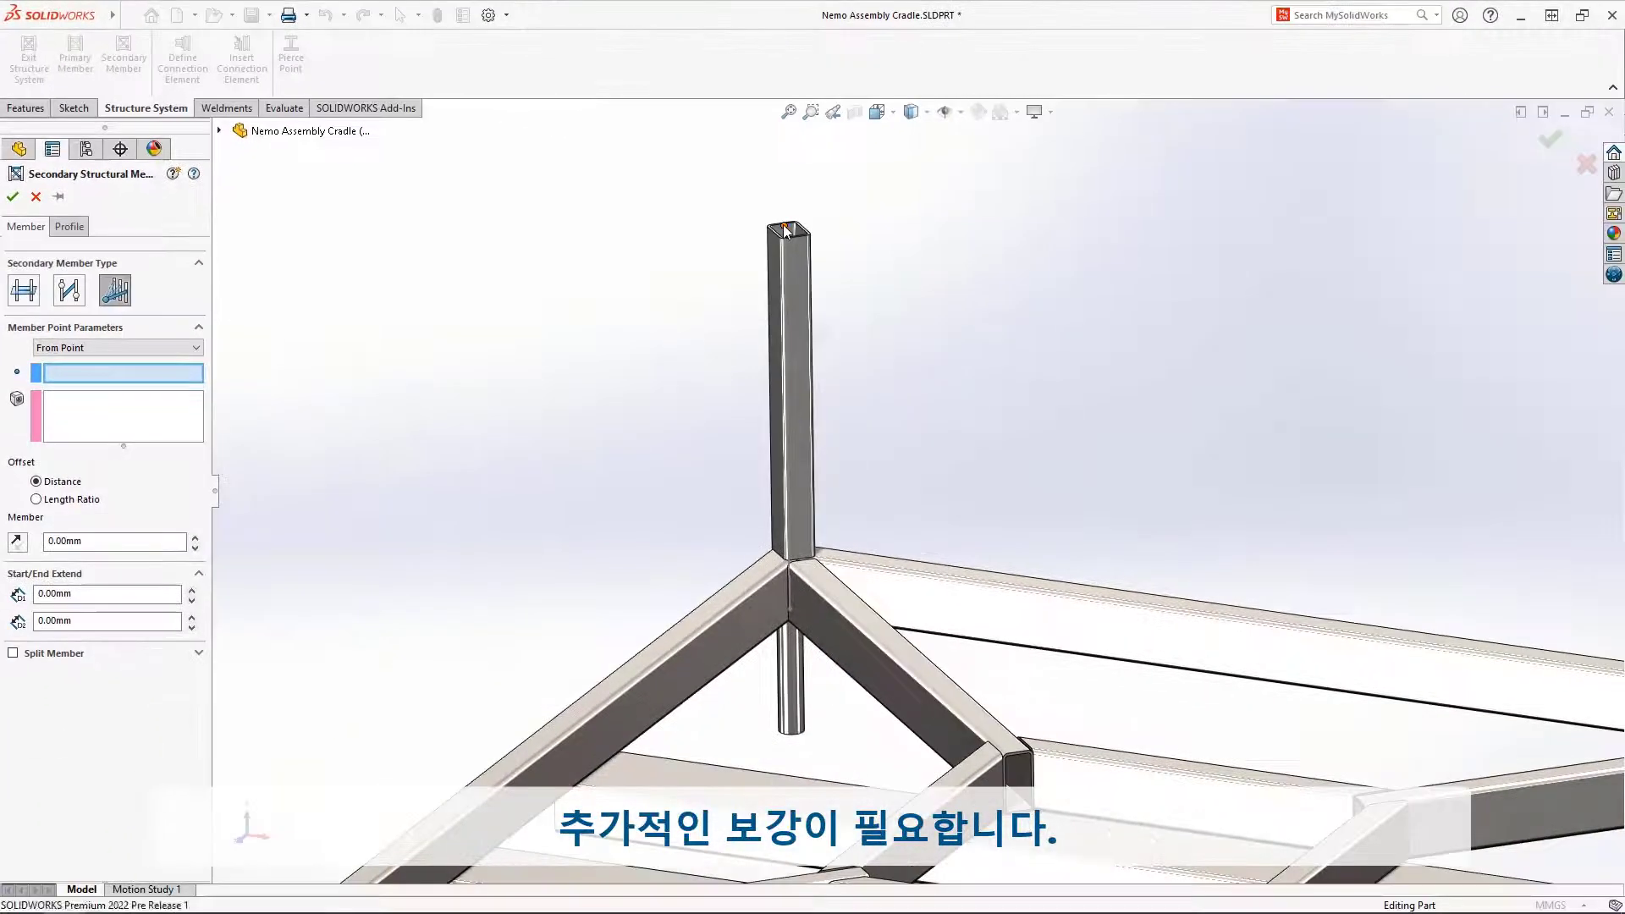
pyautogui.click(1155, 333)
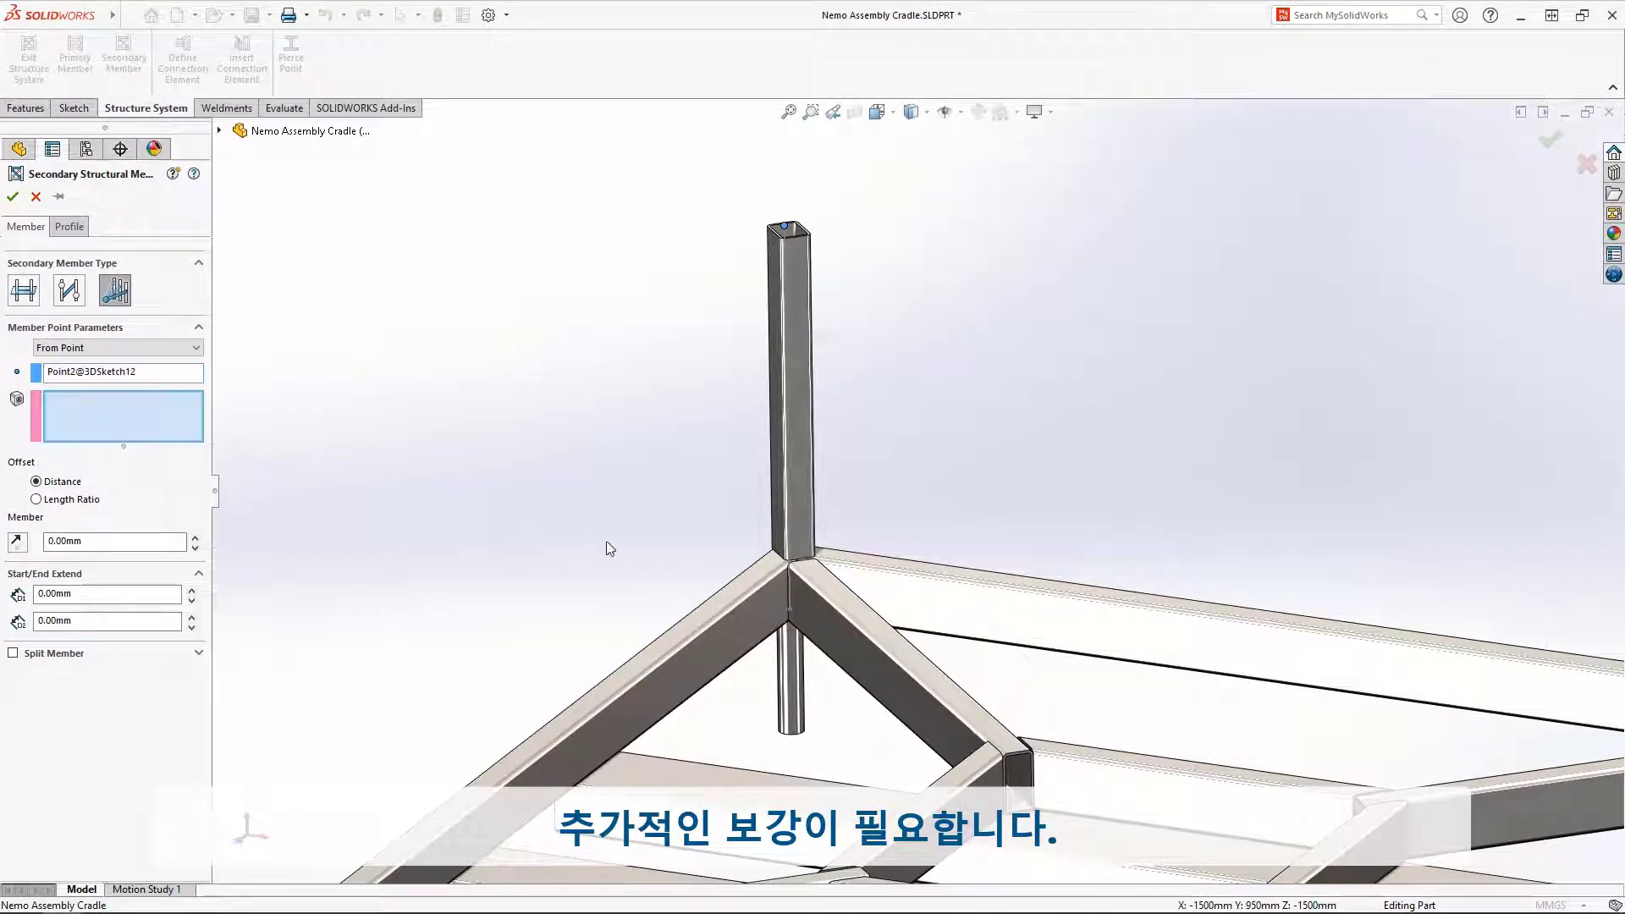
# Create three diagonal braces from the post's top point to the three base members meeting at its foot.
pyautogui.click(703, 644)
pyautogui.click(852, 611)
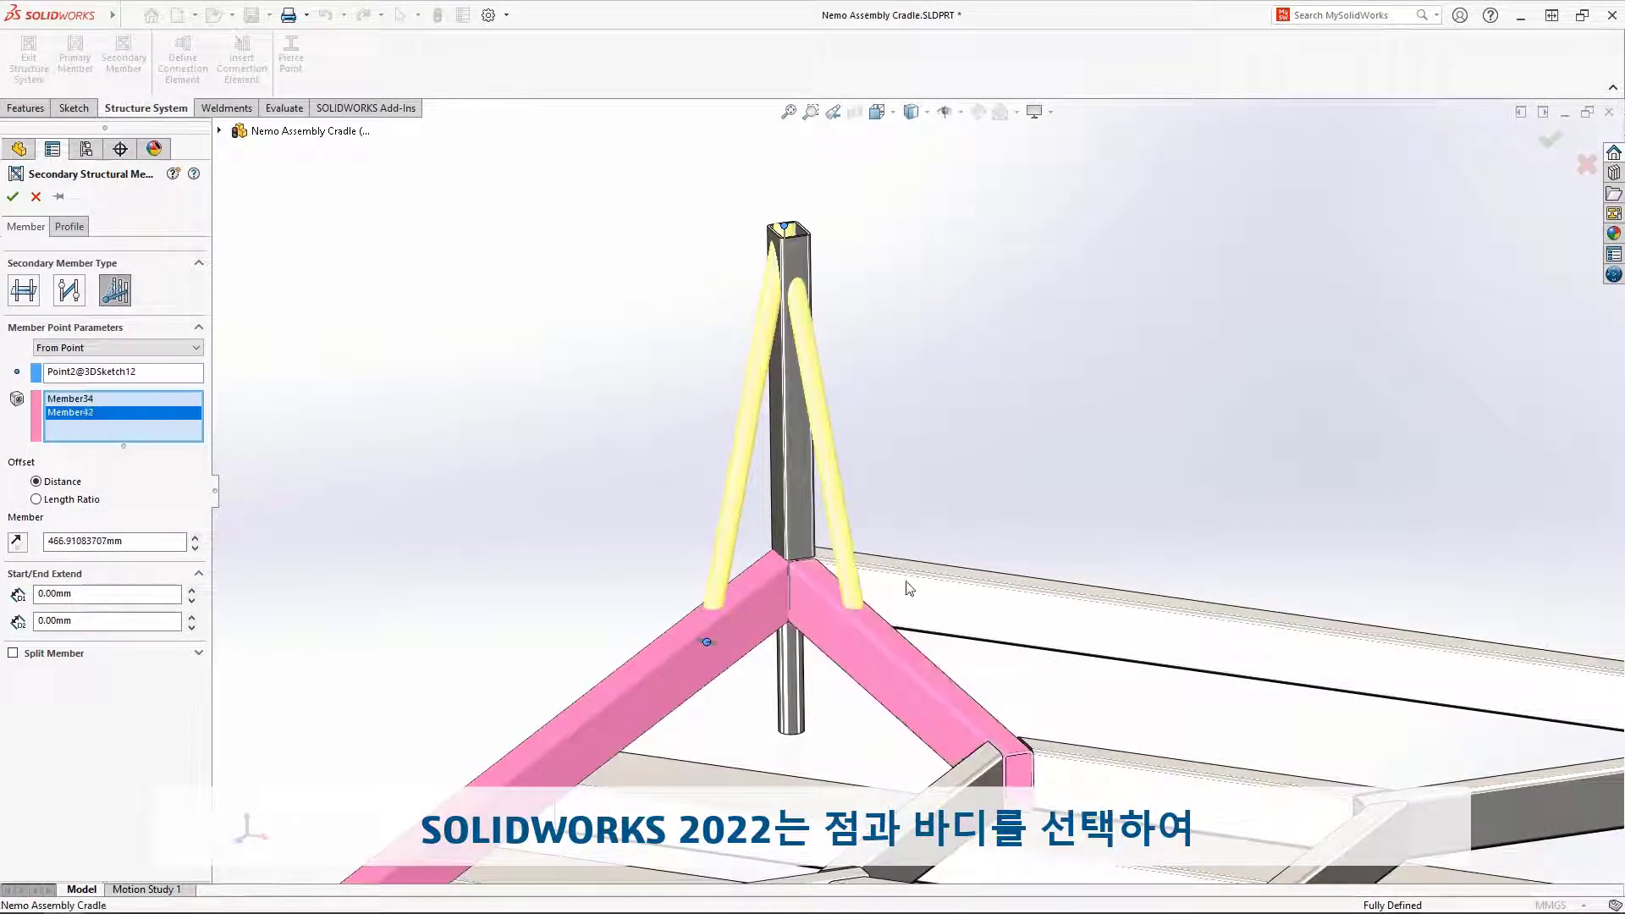
pyautogui.click(923, 572)
pyautogui.press('Return')
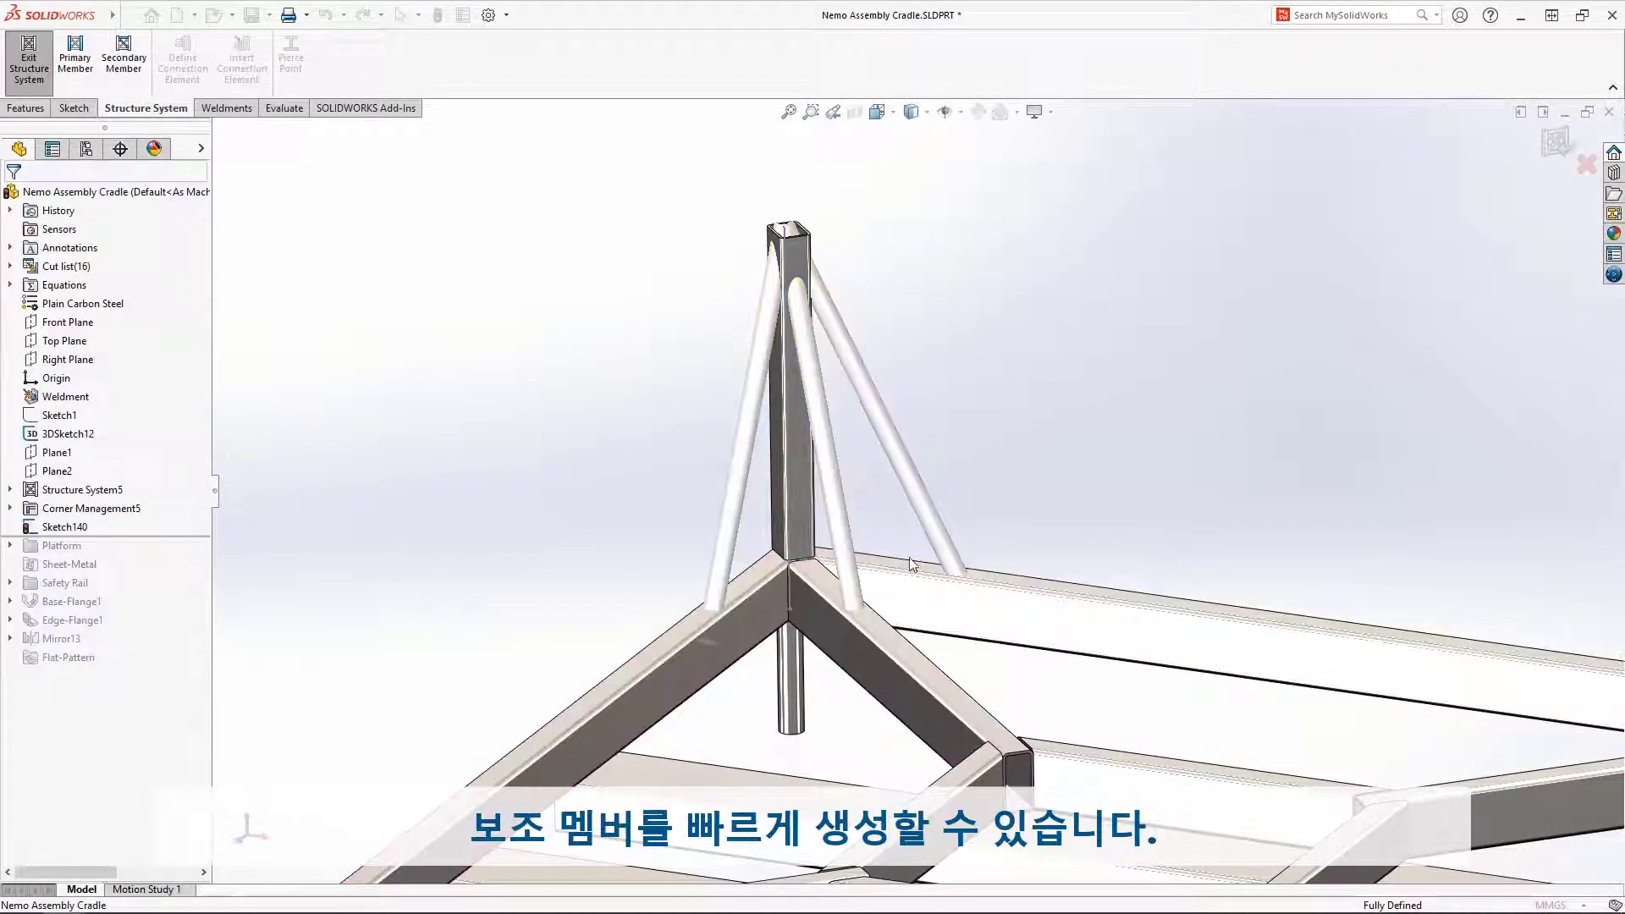
# Finish the structure system with body trim for the simple corners, and disallow extension for the three braces at the complex corner.
pyautogui.click(43, 90)
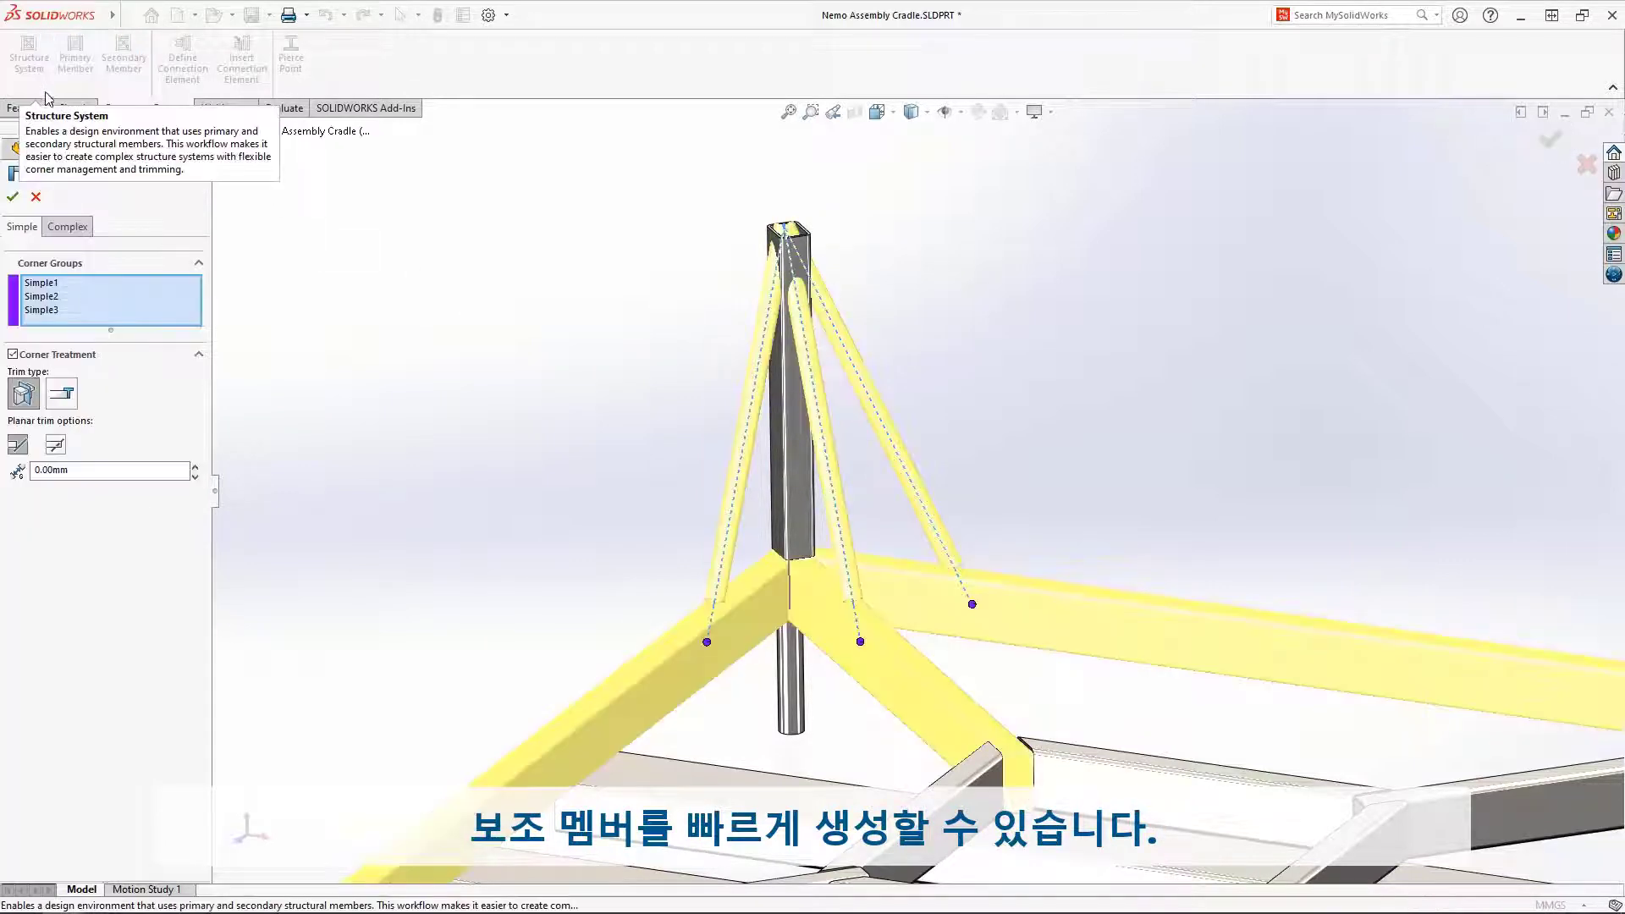
pyautogui.click(62, 393)
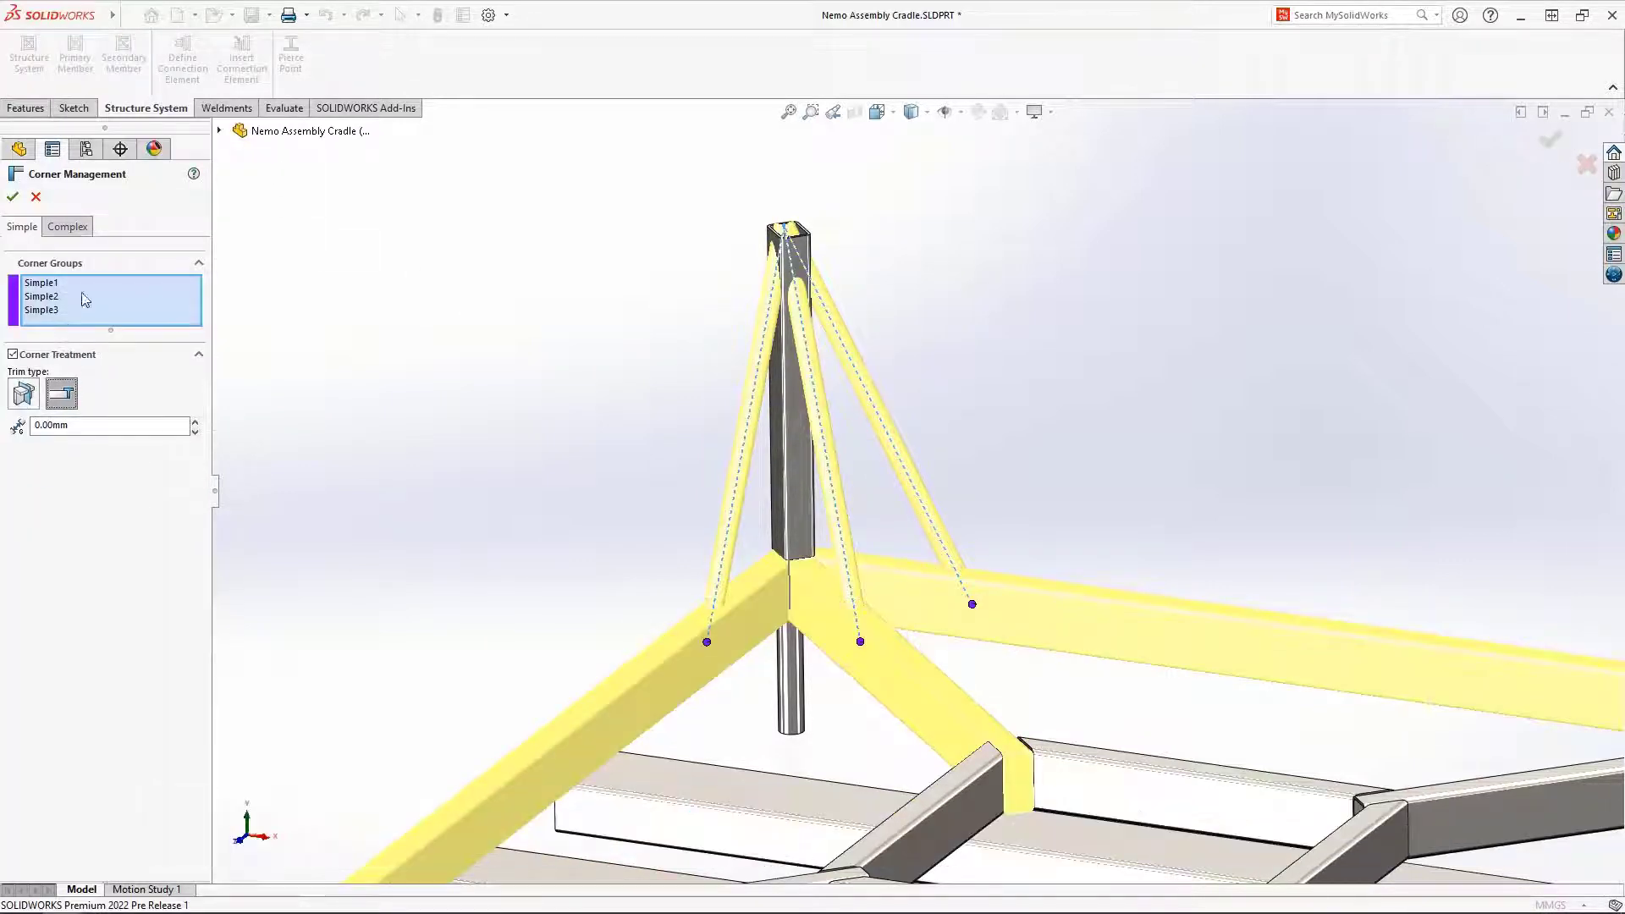
pyautogui.click(84, 226)
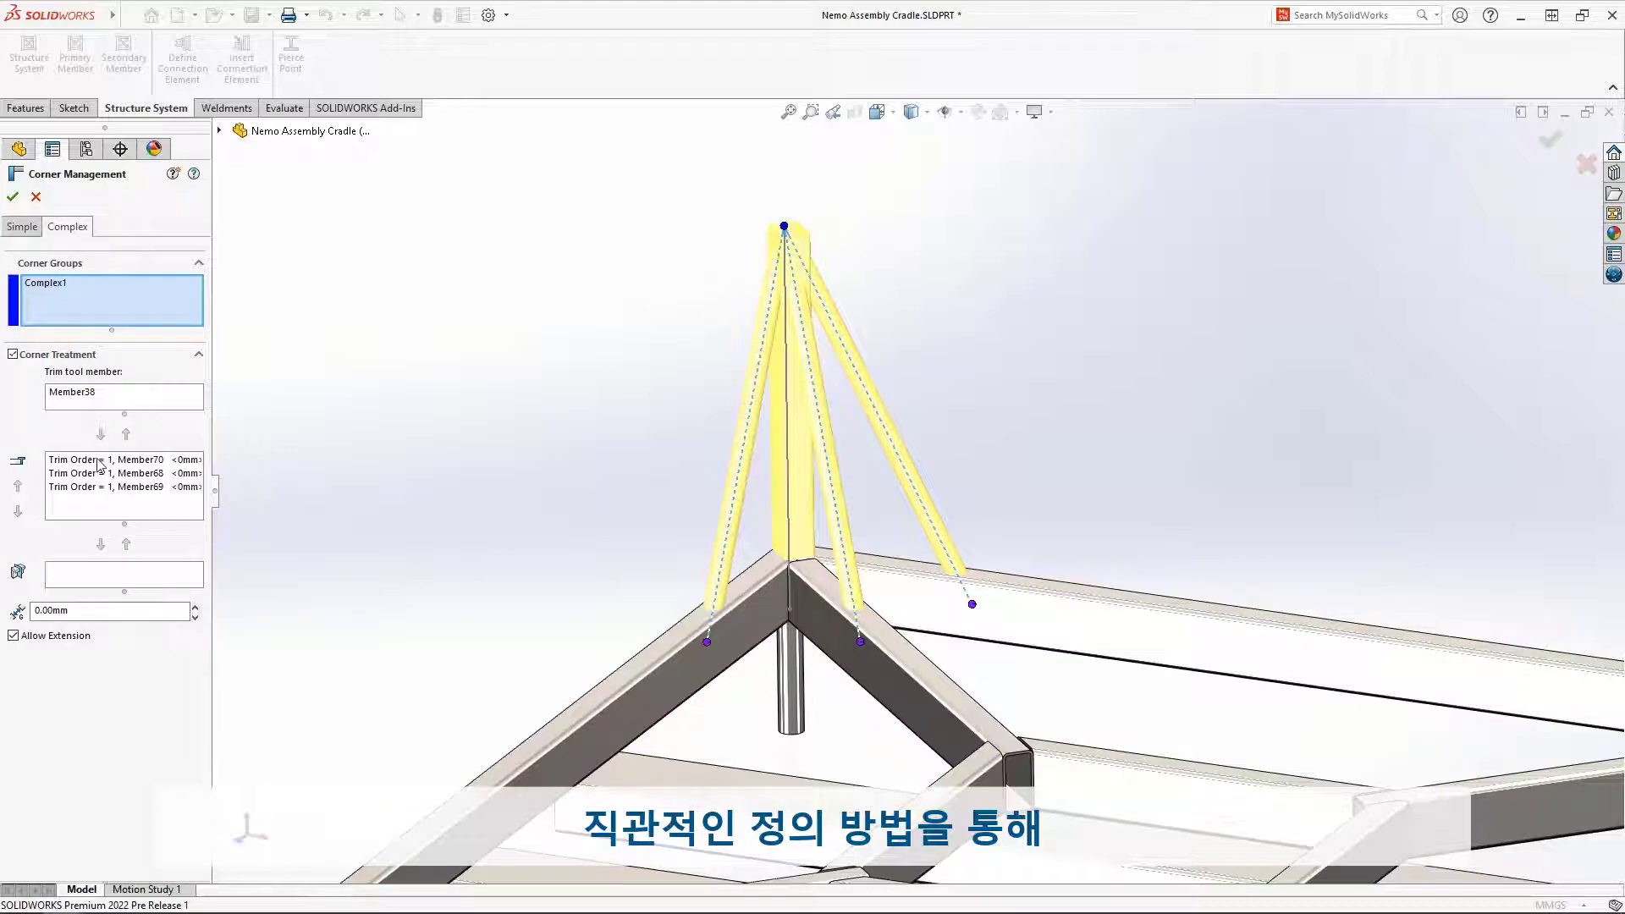
pyautogui.click(99, 462)
pyautogui.click(101, 488)
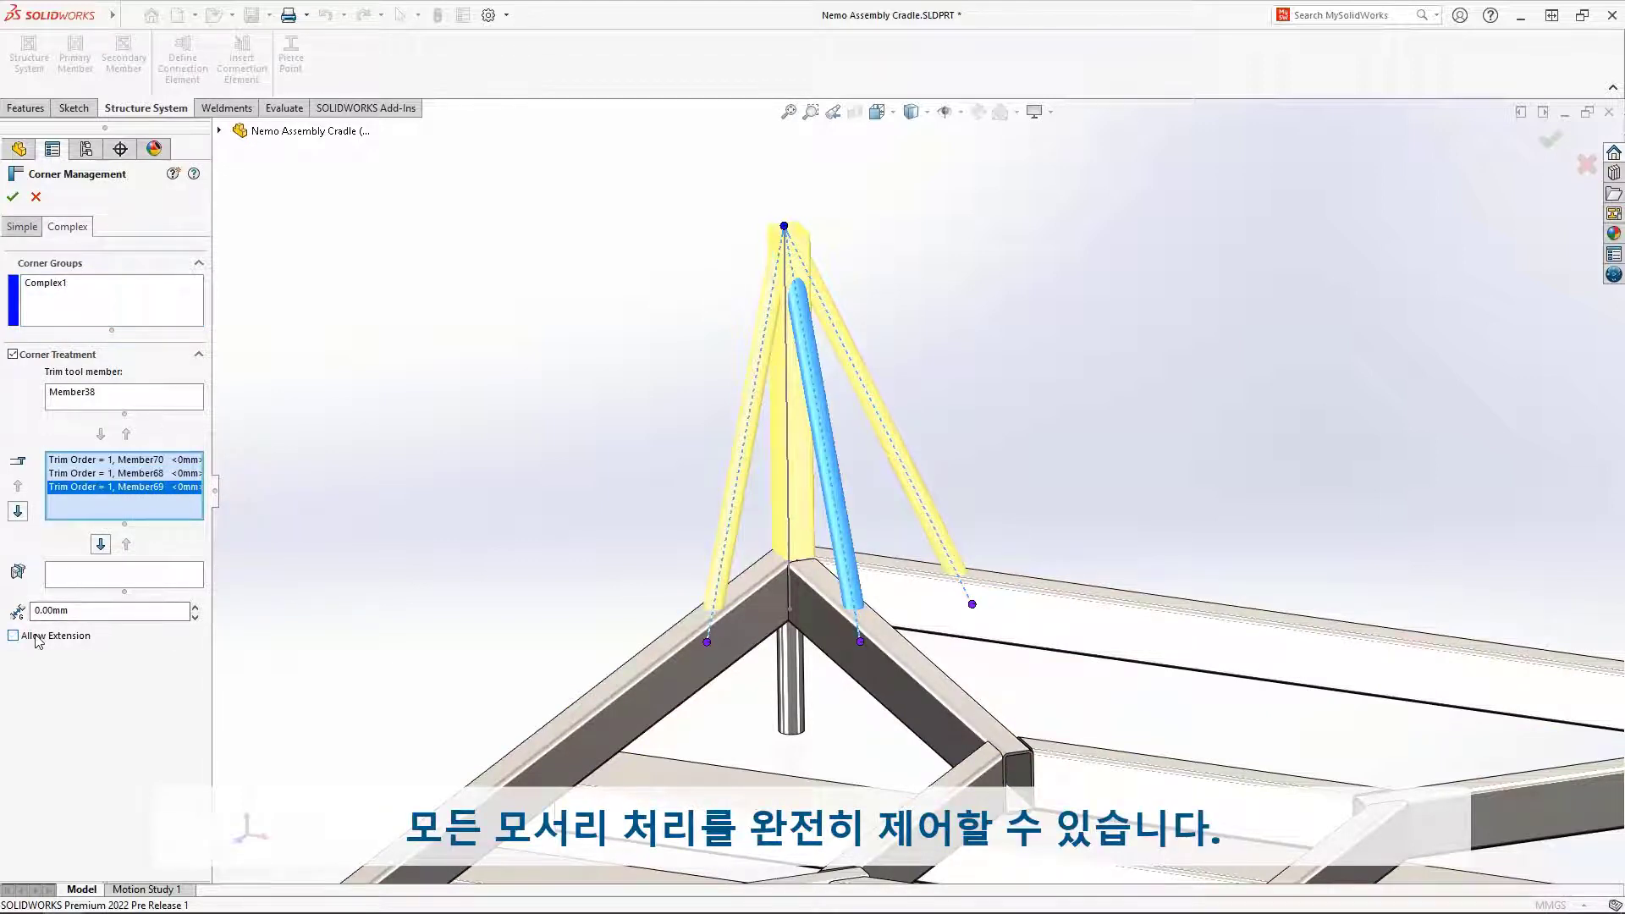
pyautogui.click(13, 196)
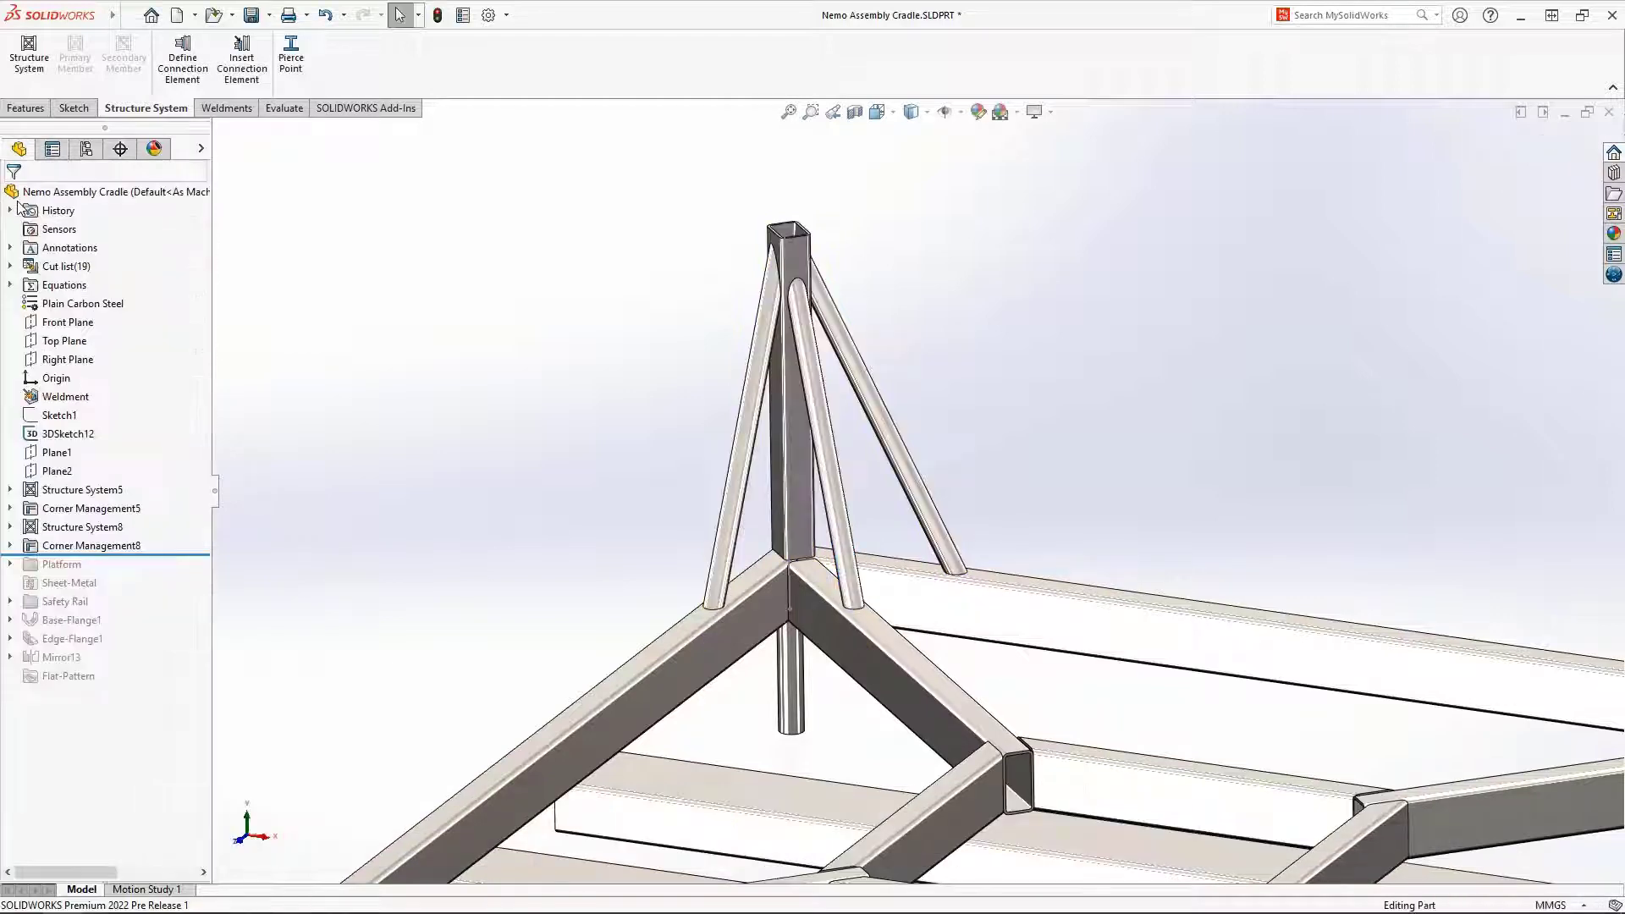
# Insert a Sample-standard Plate 100 Base Plate connection element at the foot of the short leg under the frame corner.
pyautogui.click(241, 68)
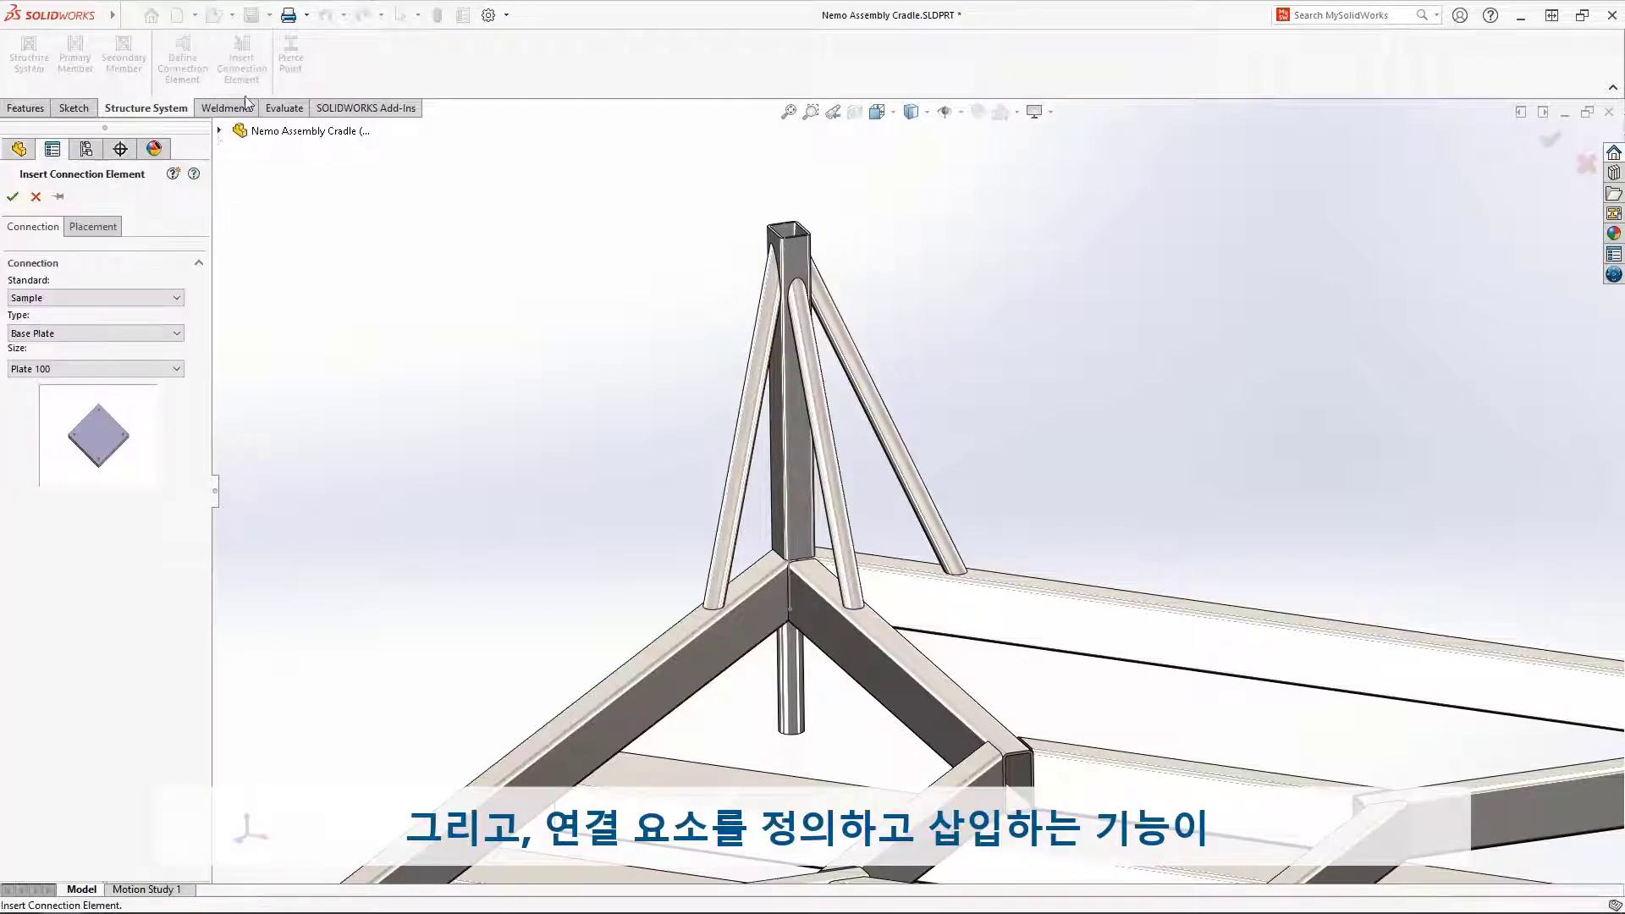
pyautogui.click(176, 332)
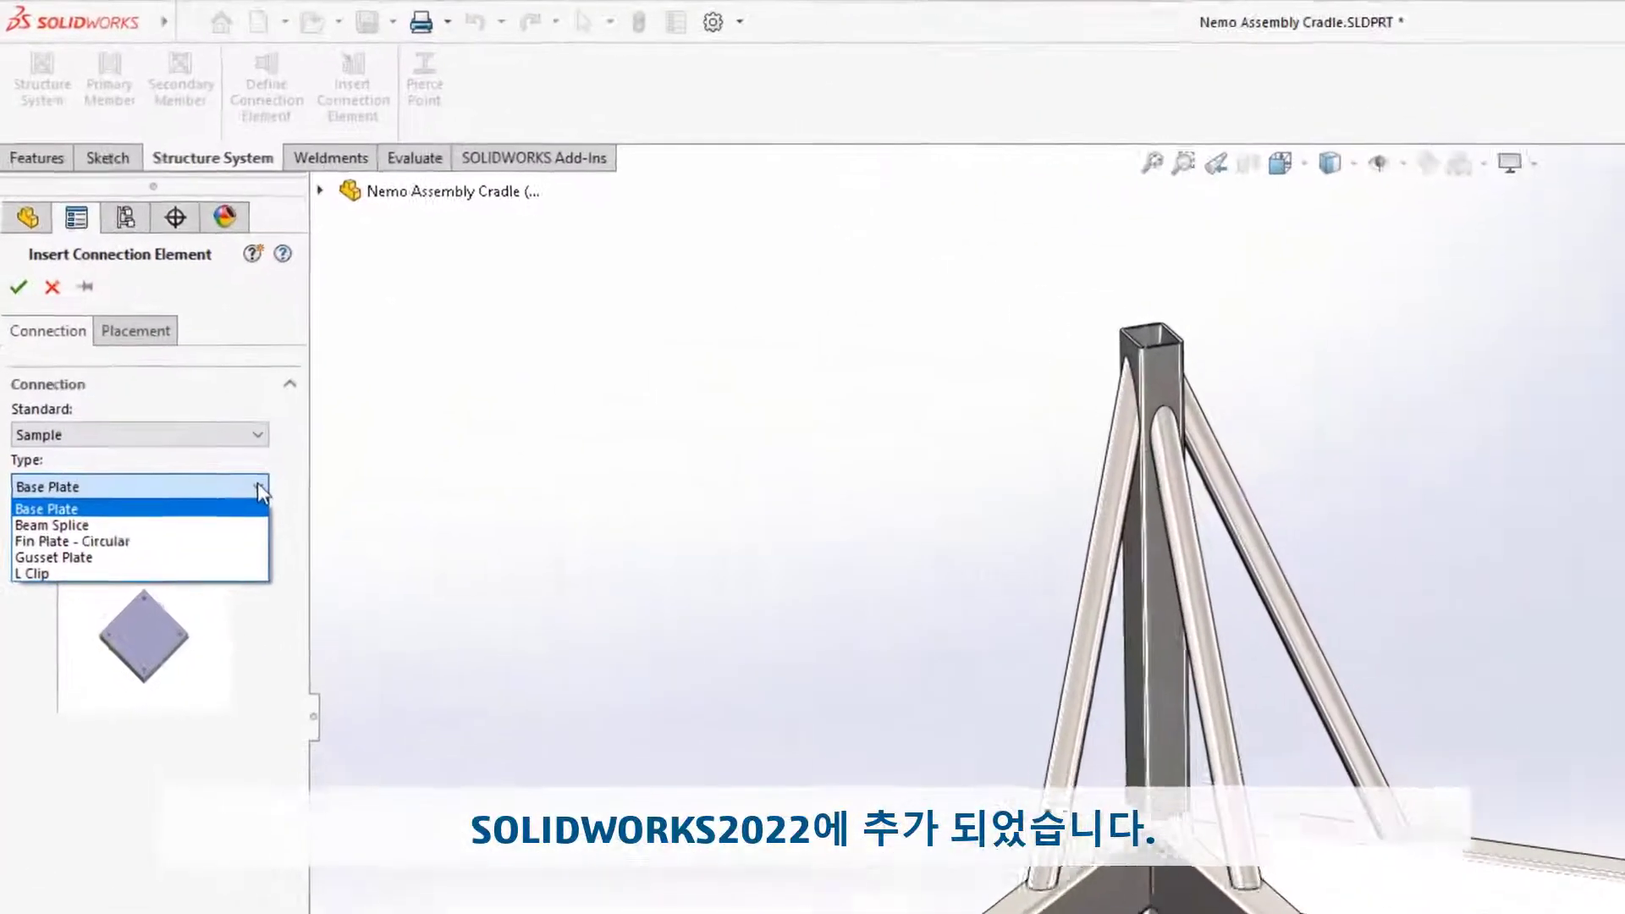
pyautogui.press('Down')
pyautogui.press('Down')
pyautogui.press('Down')
pyautogui.press('Down')
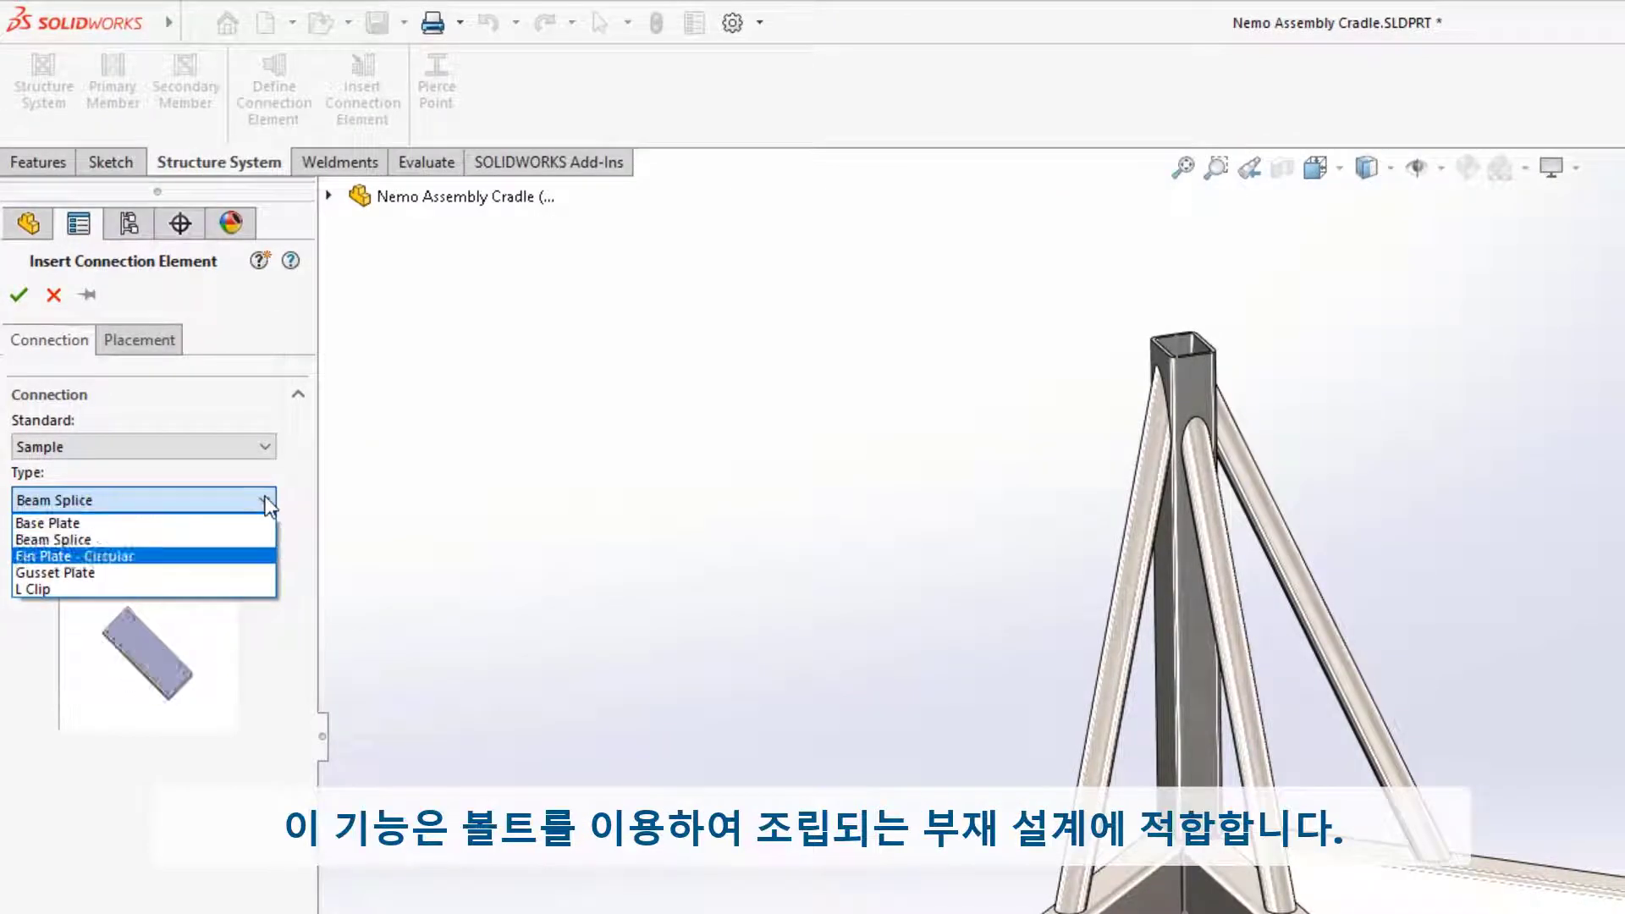
pyautogui.click(259, 524)
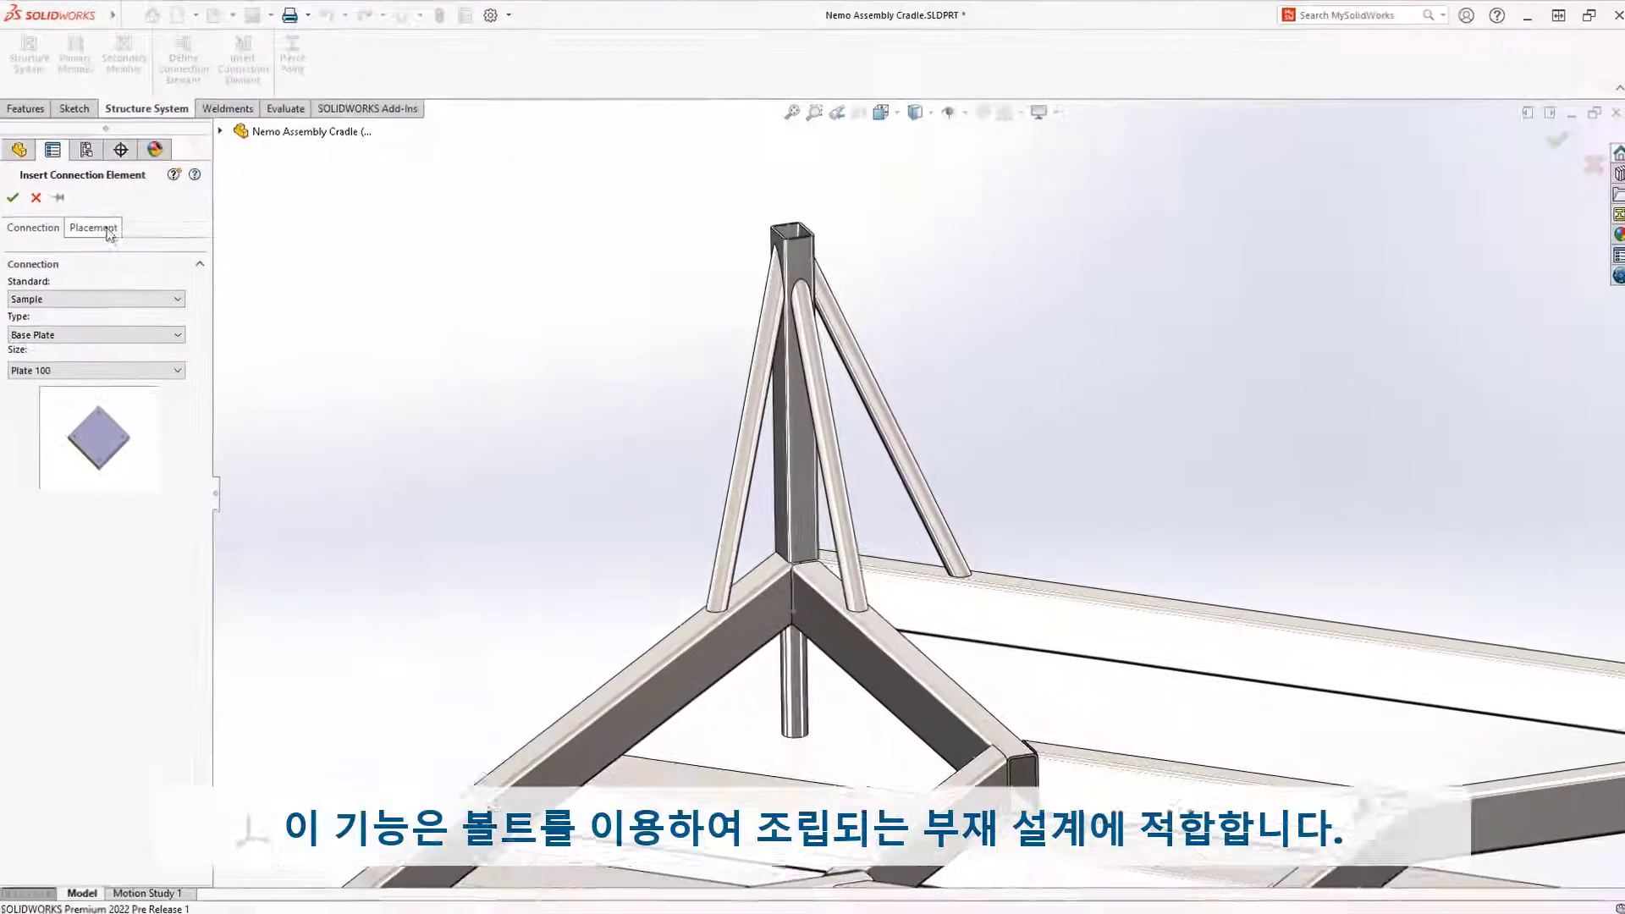
pyautogui.click(107, 230)
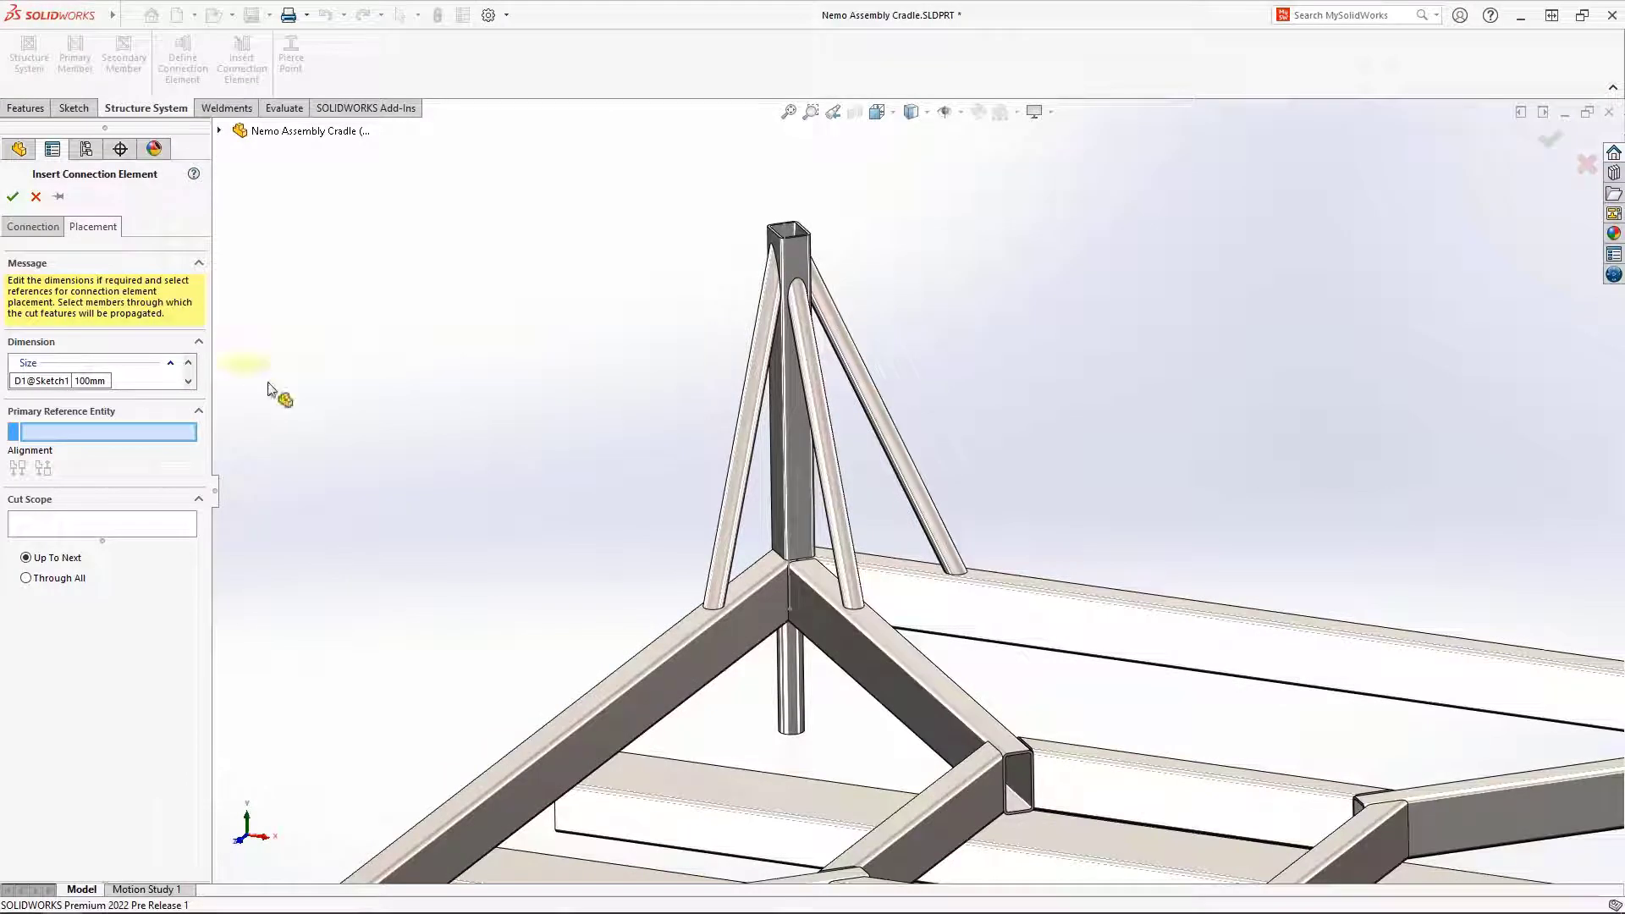
pyautogui.click(792, 677)
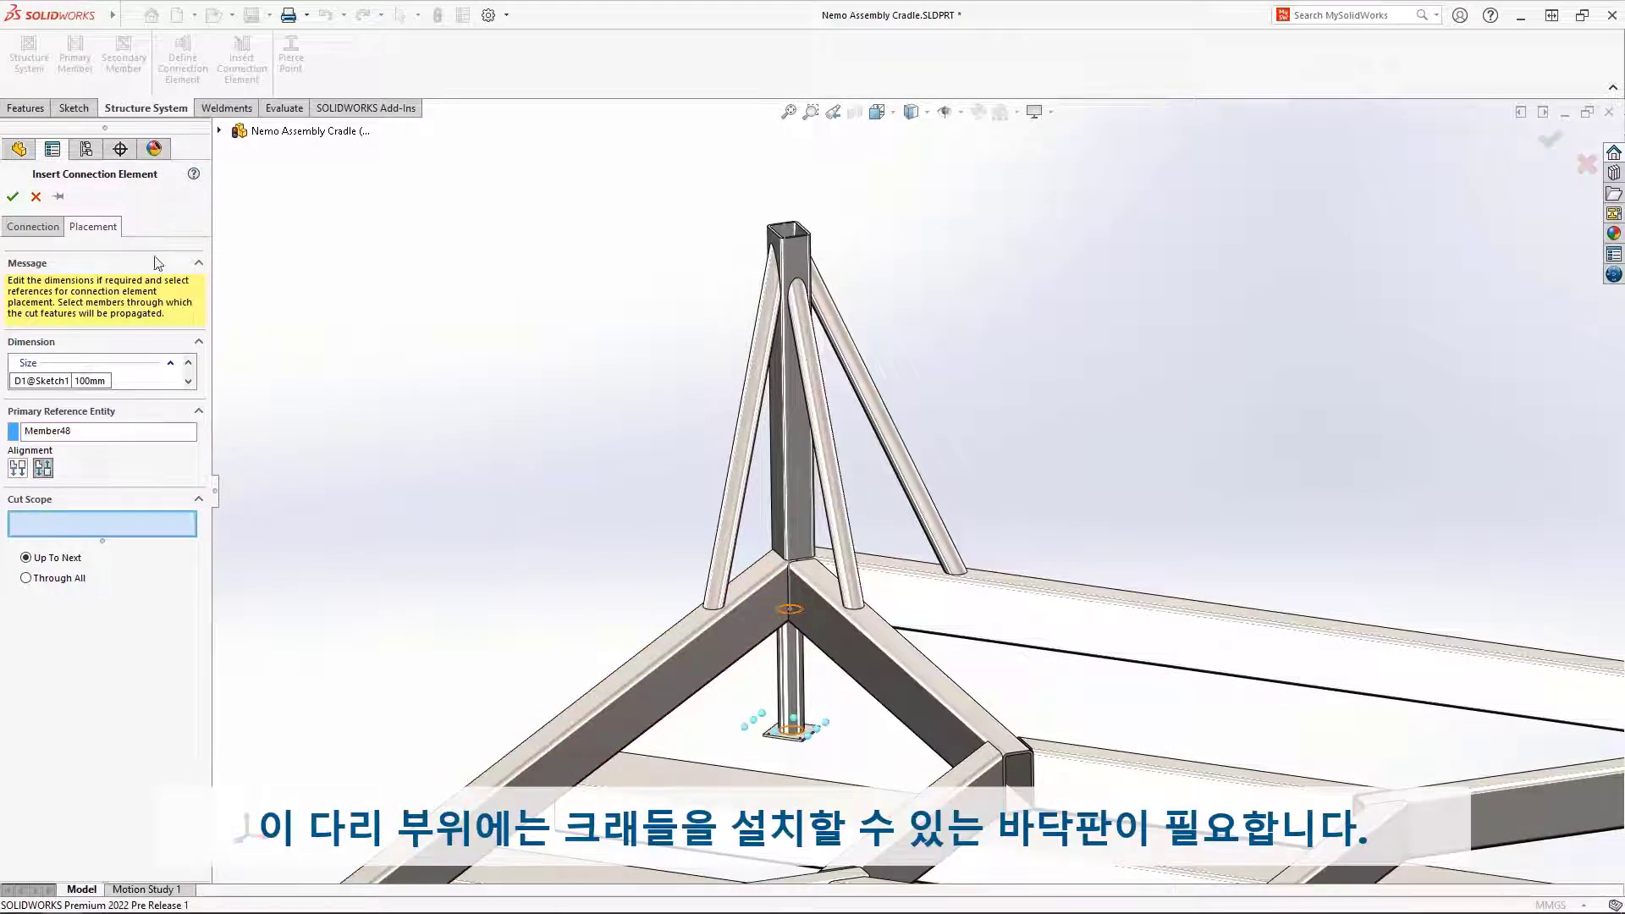
pyautogui.click(13, 198)
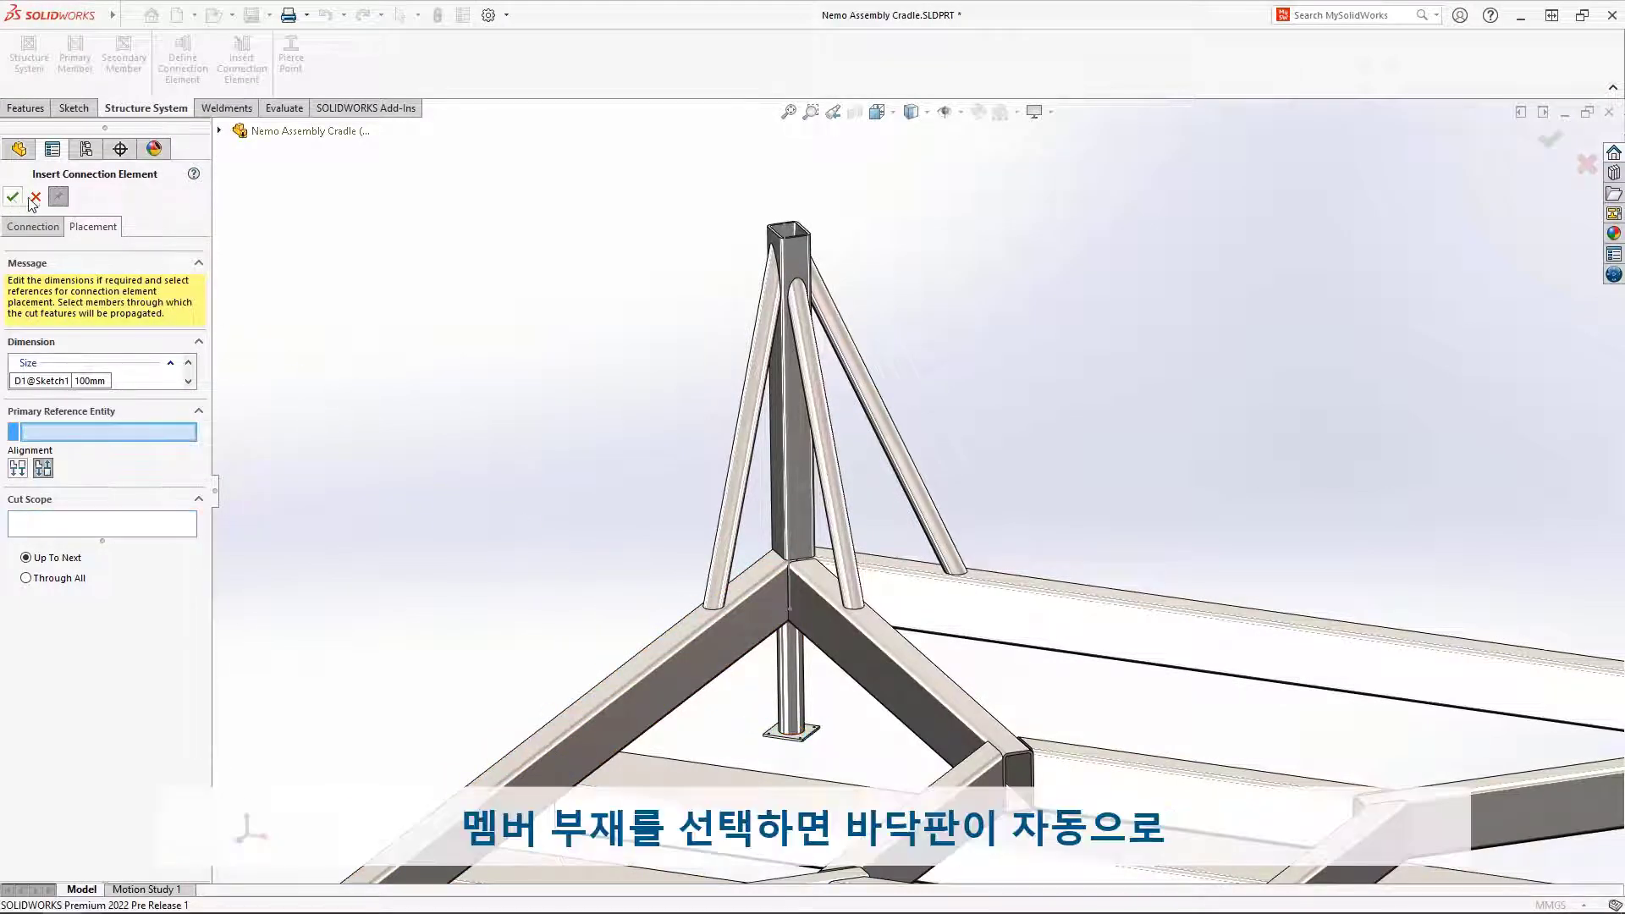
# Add a second base plate on top of the vertical square post, with its size set to 150 mm.
pyautogui.click(785, 231)
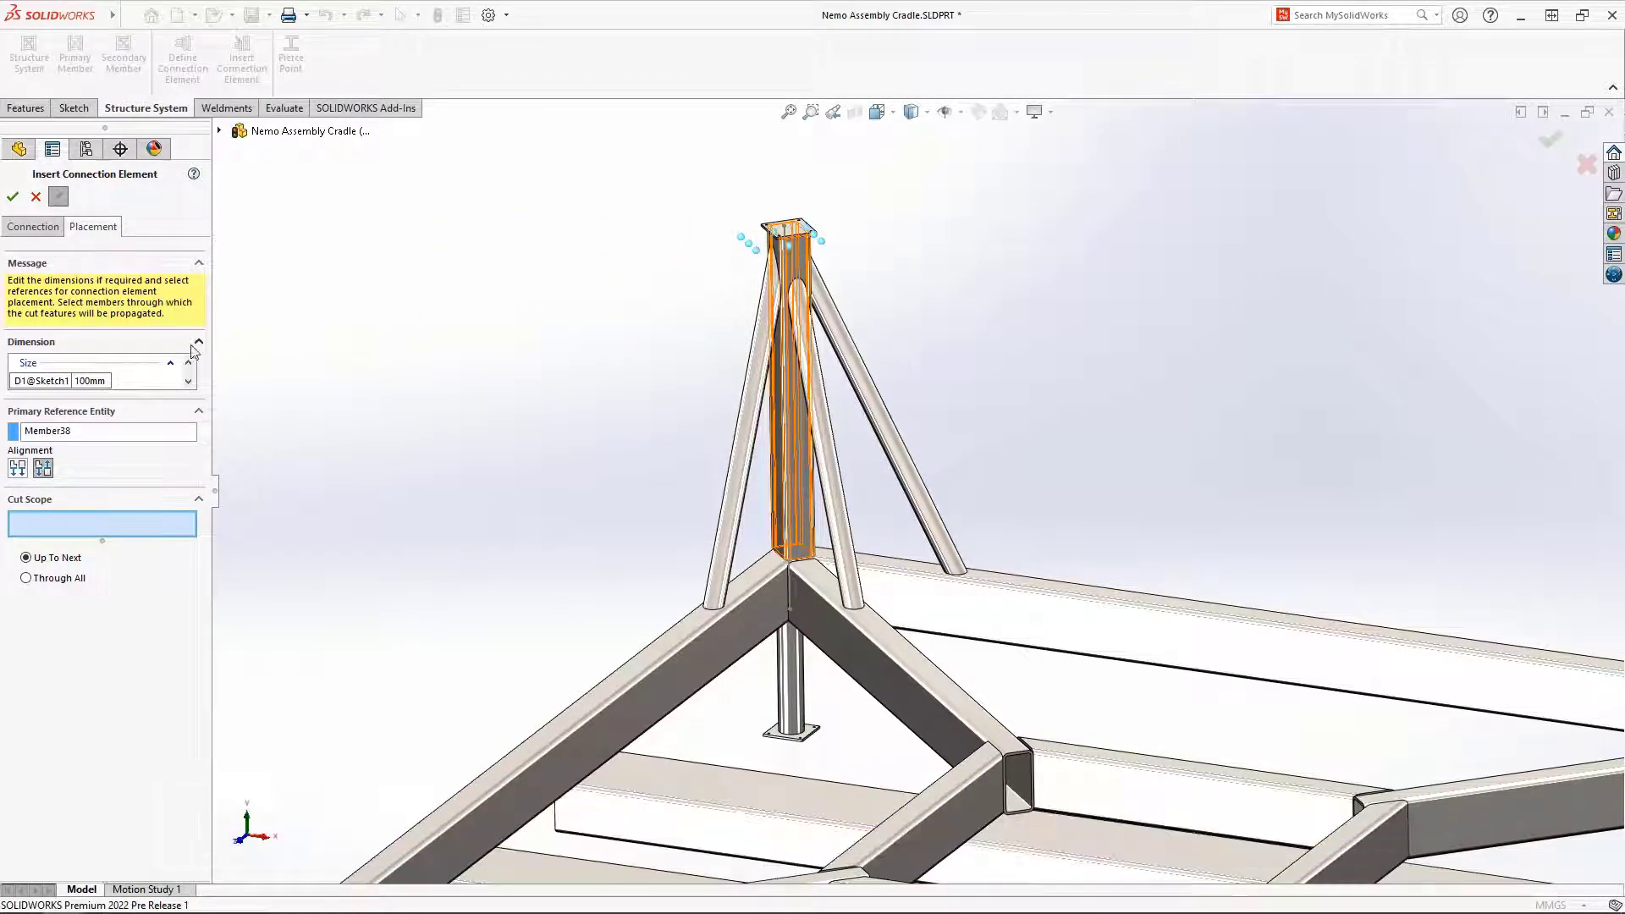
pyautogui.click(100, 382)
pyautogui.write('150')
pyautogui.press('Return')
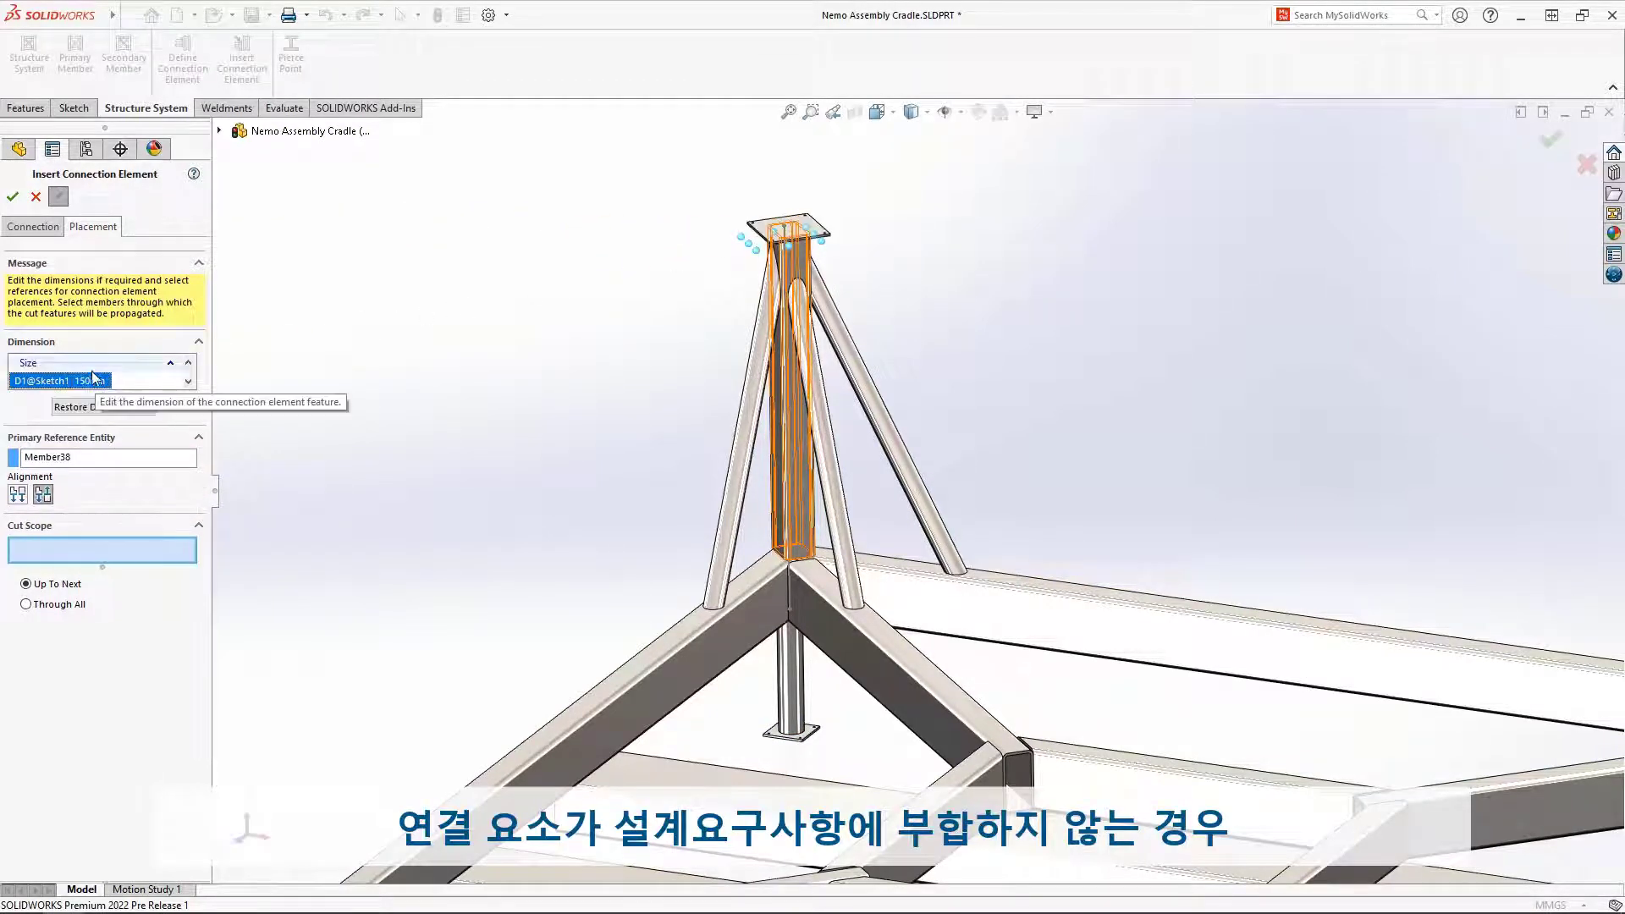
pyautogui.click(12, 198)
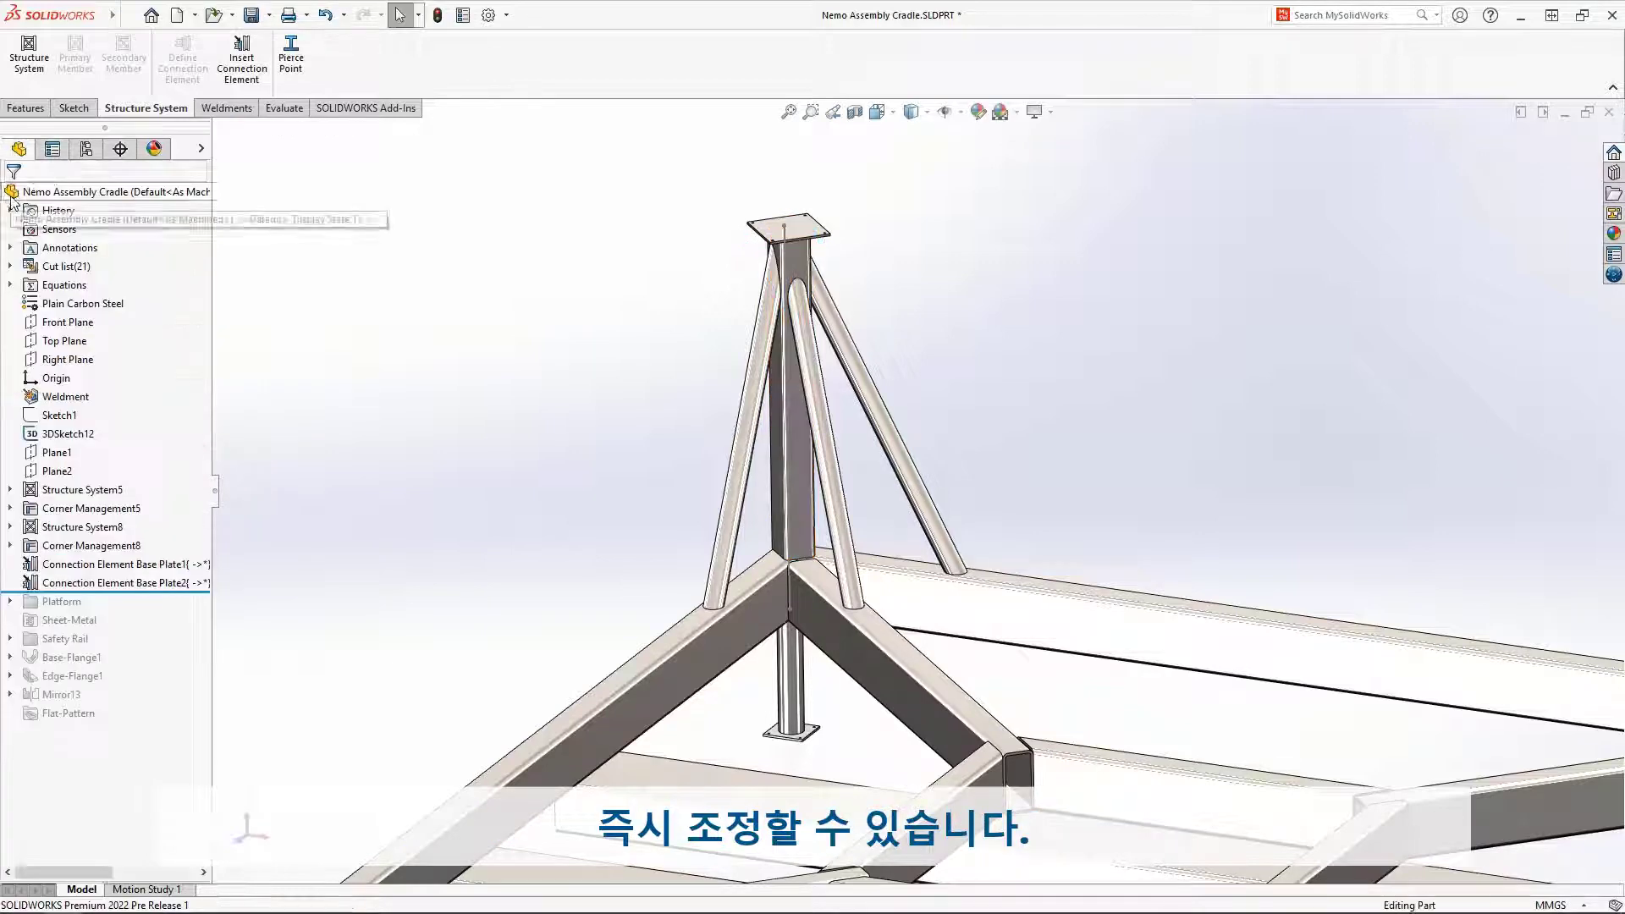
# Join the sloping base beam to the fork lifting channel with an L 100 L Clip, cutting its holes into the channel.
pyautogui.click(242, 68)
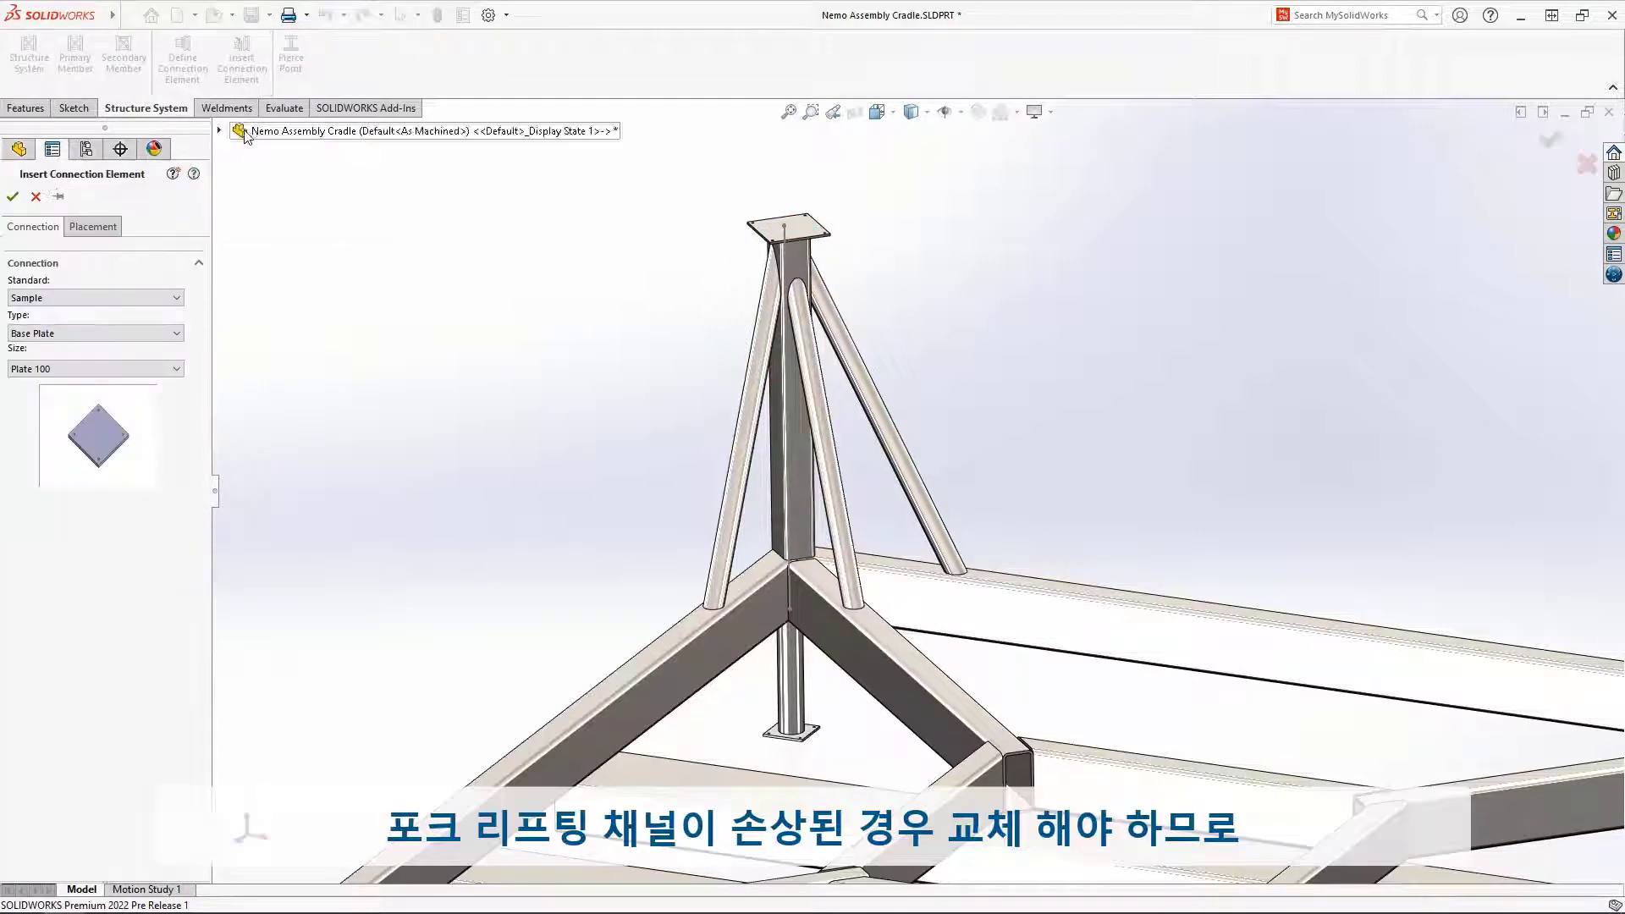
pyautogui.click(177, 332)
pyautogui.click(163, 394)
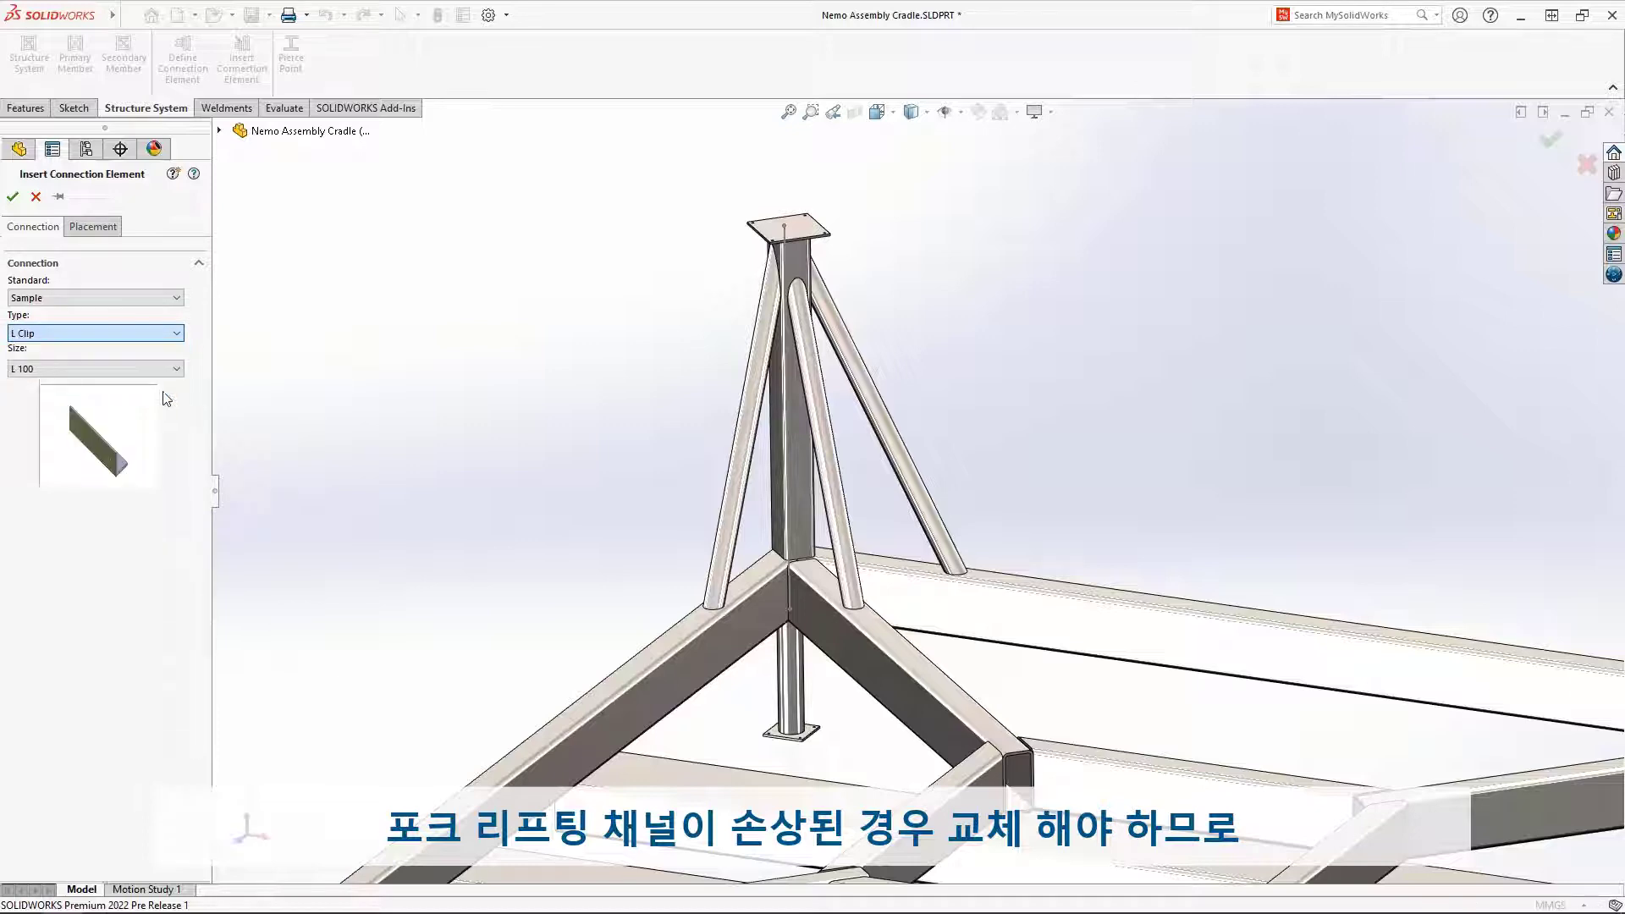
pyautogui.click(113, 233)
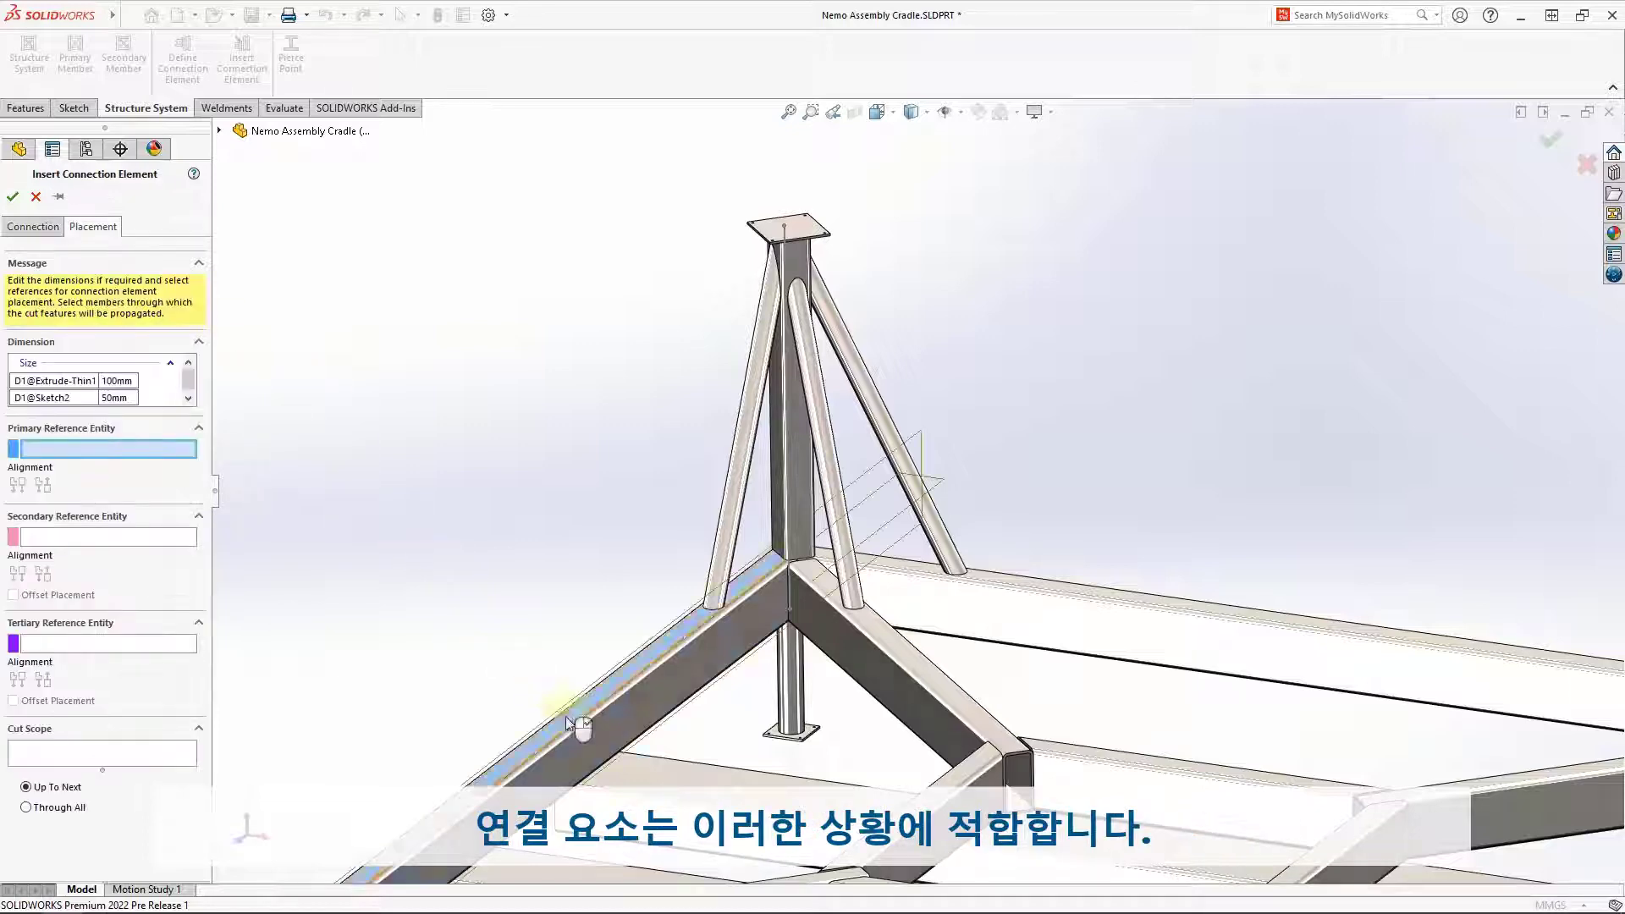
pyautogui.click(587, 738)
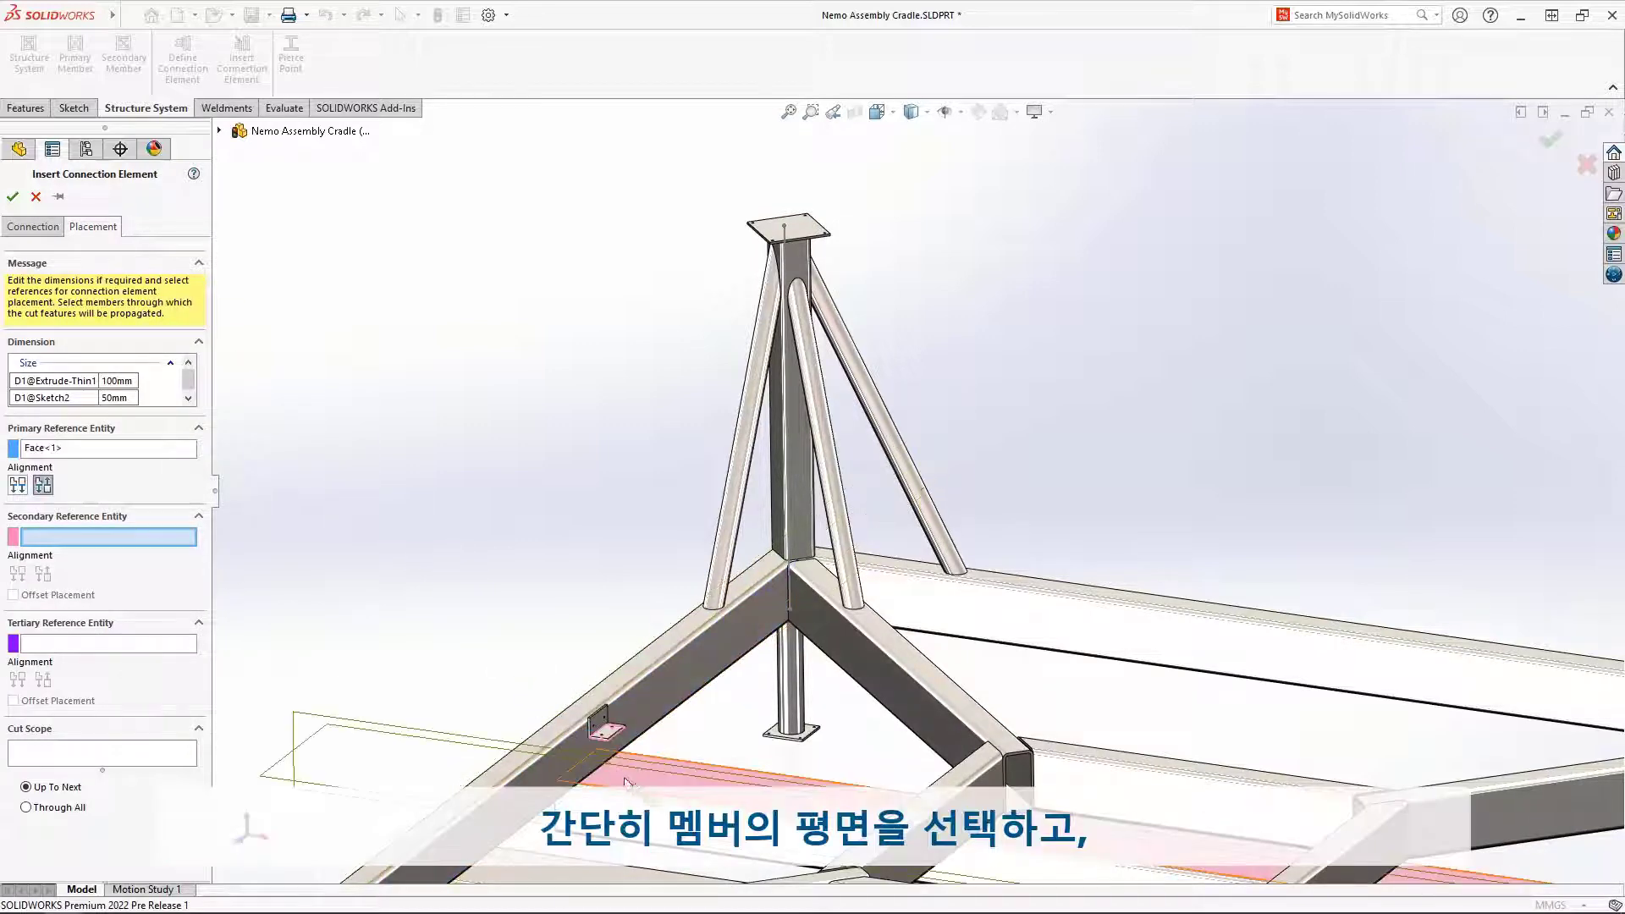
pyautogui.click(631, 784)
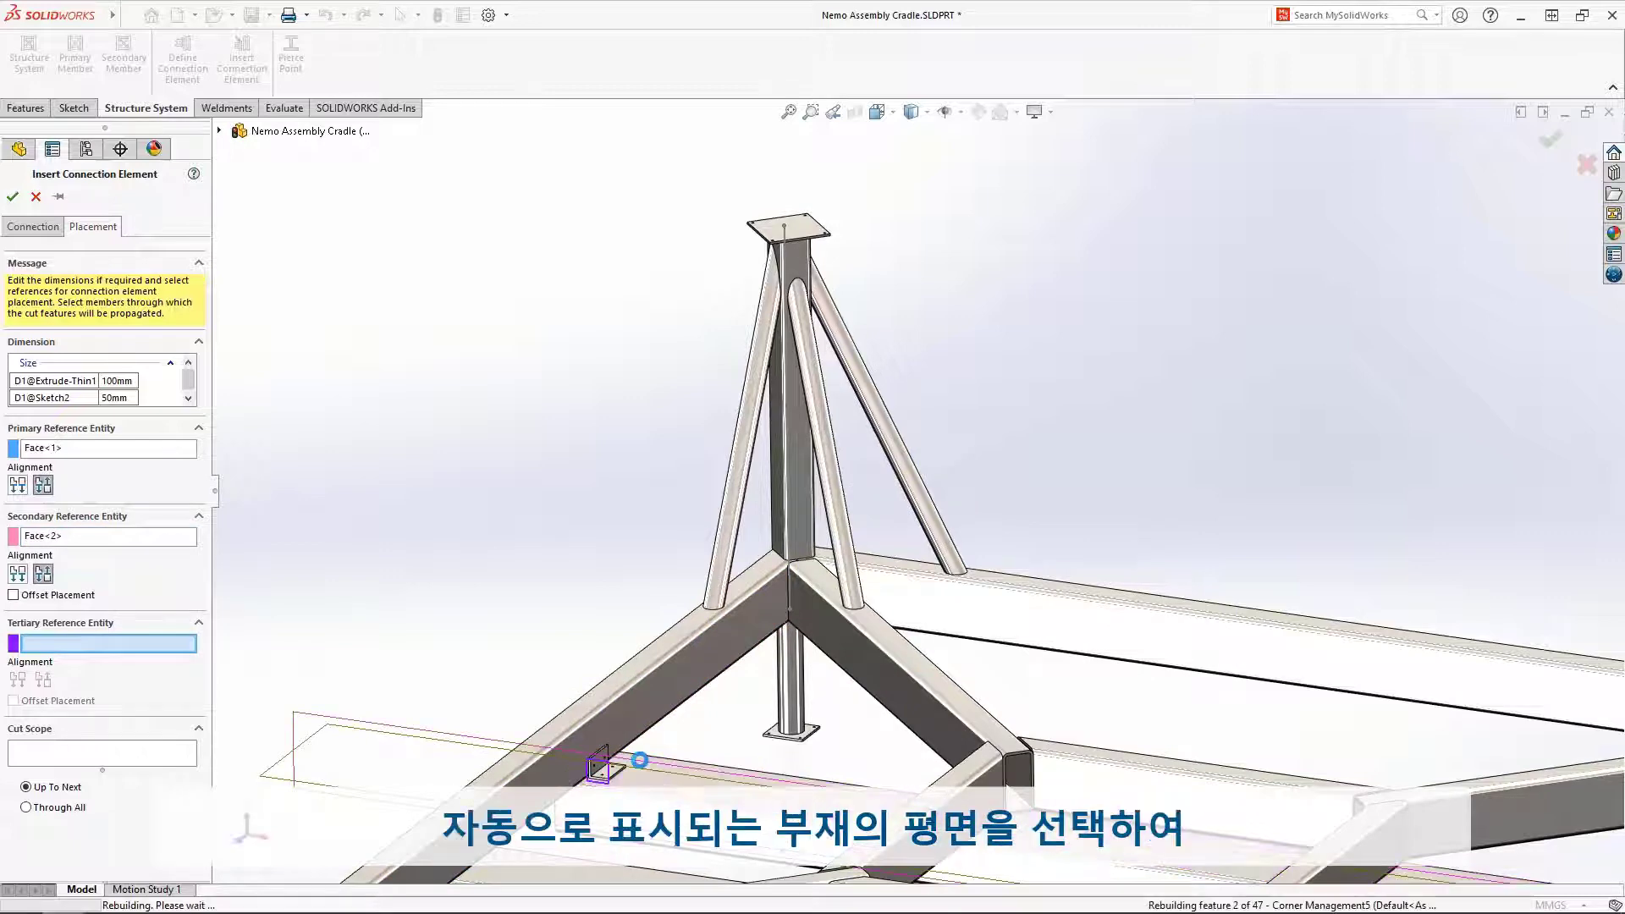
pyautogui.click(647, 771)
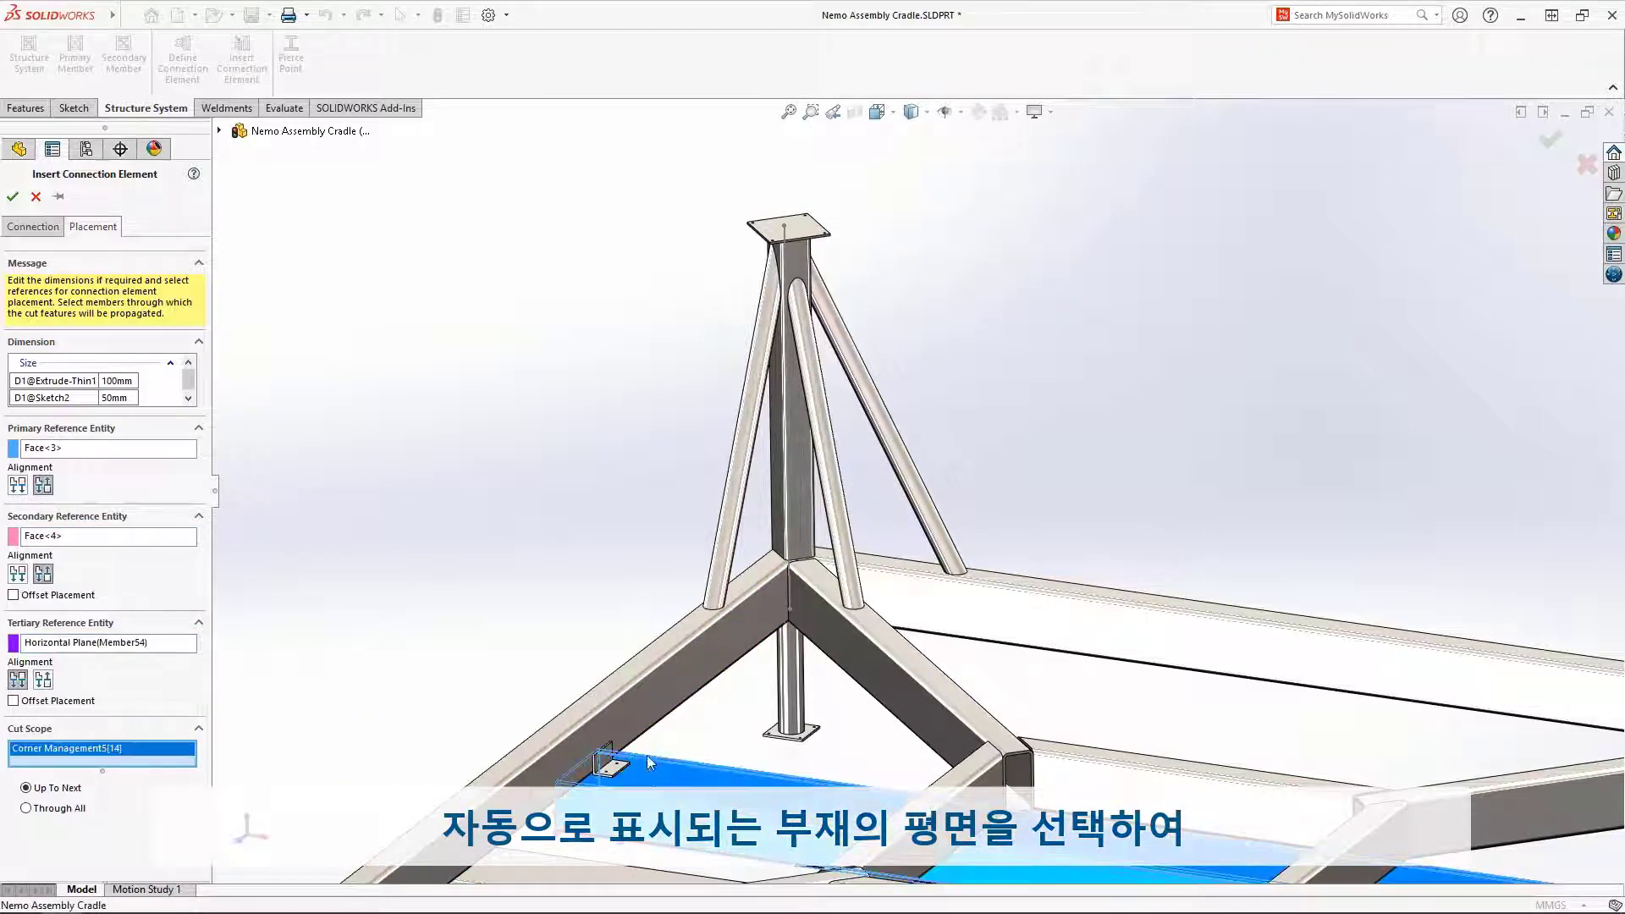
pyautogui.click(647, 719)
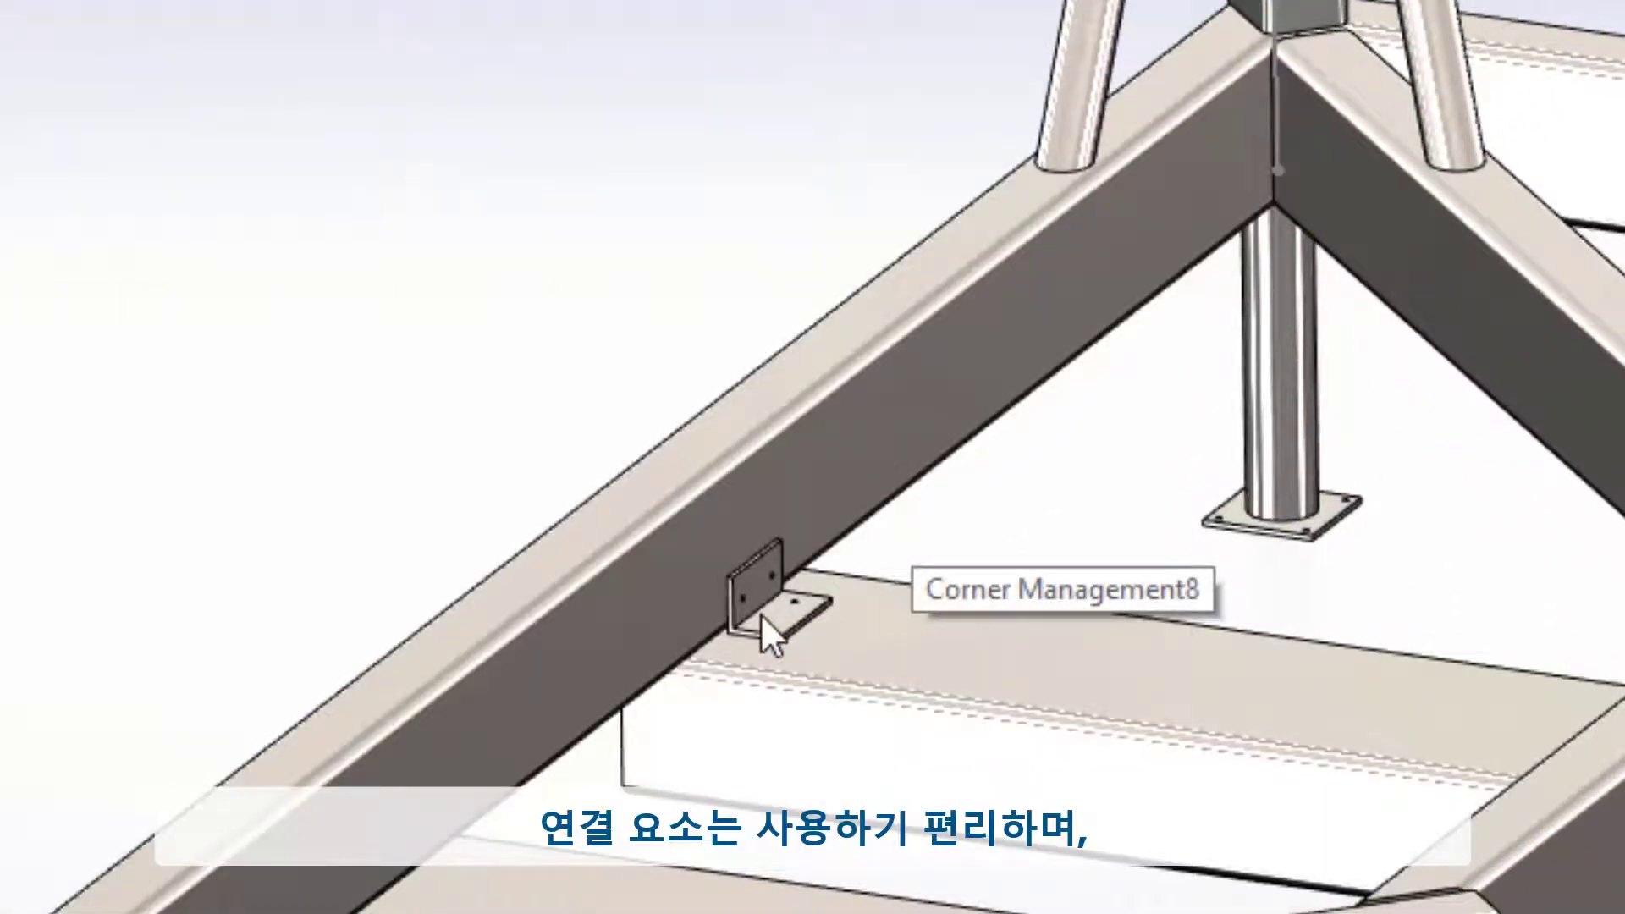
pyautogui.hotkey('shift', 'Tab')
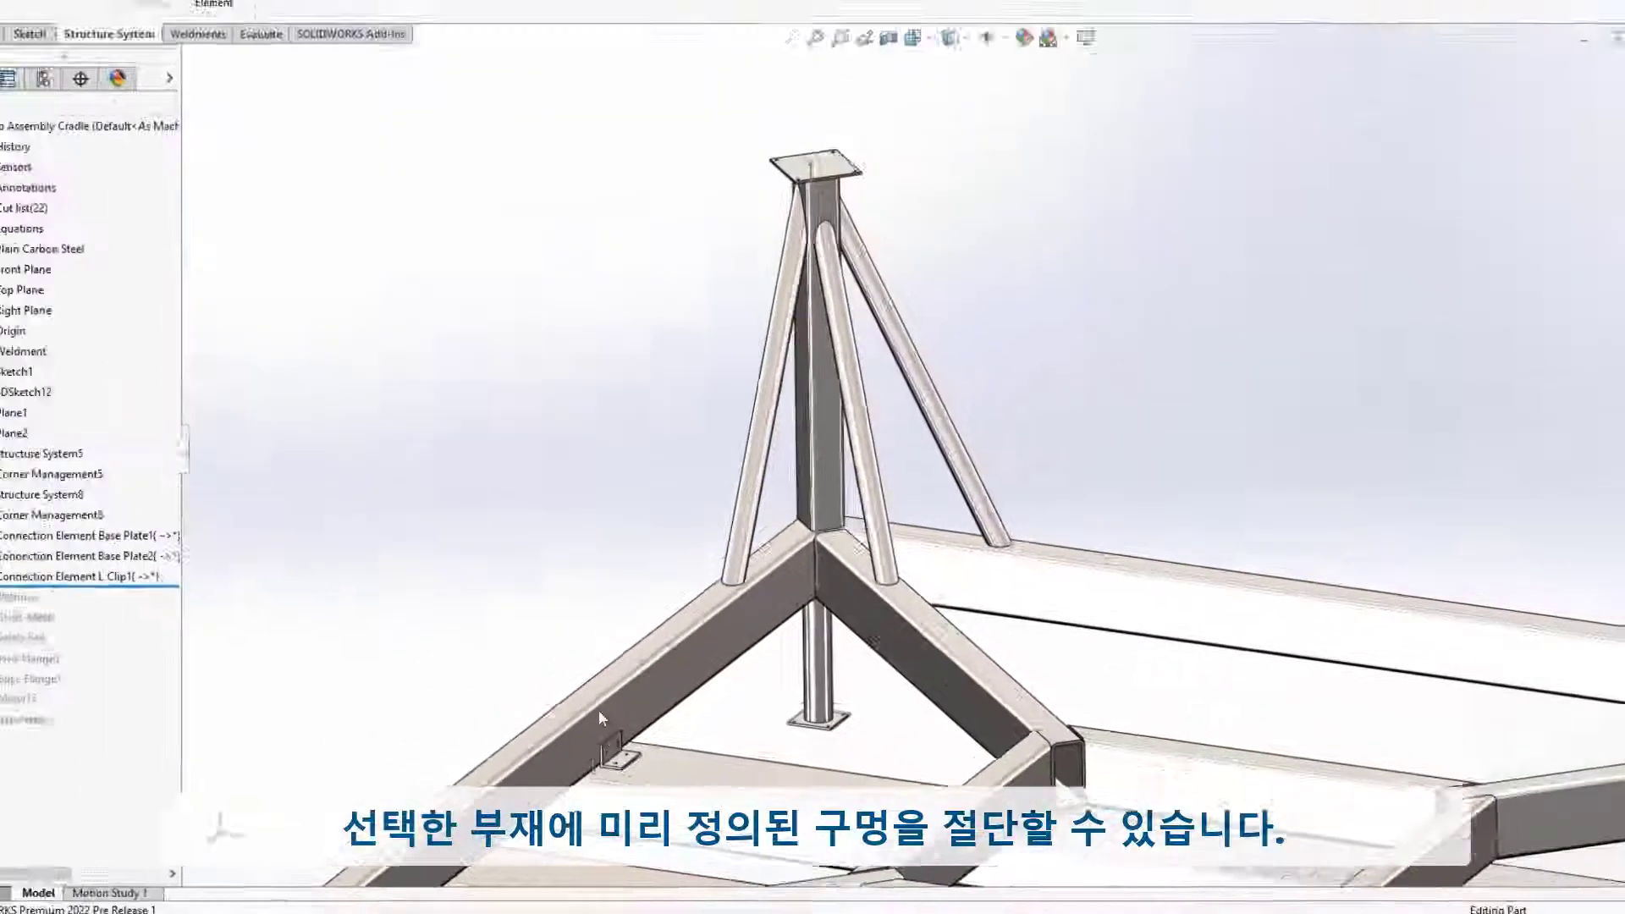
# Close the open tube end at the inner joint of the diagonal base members with a 5 mm end cap.
pyautogui.click(203, 36)
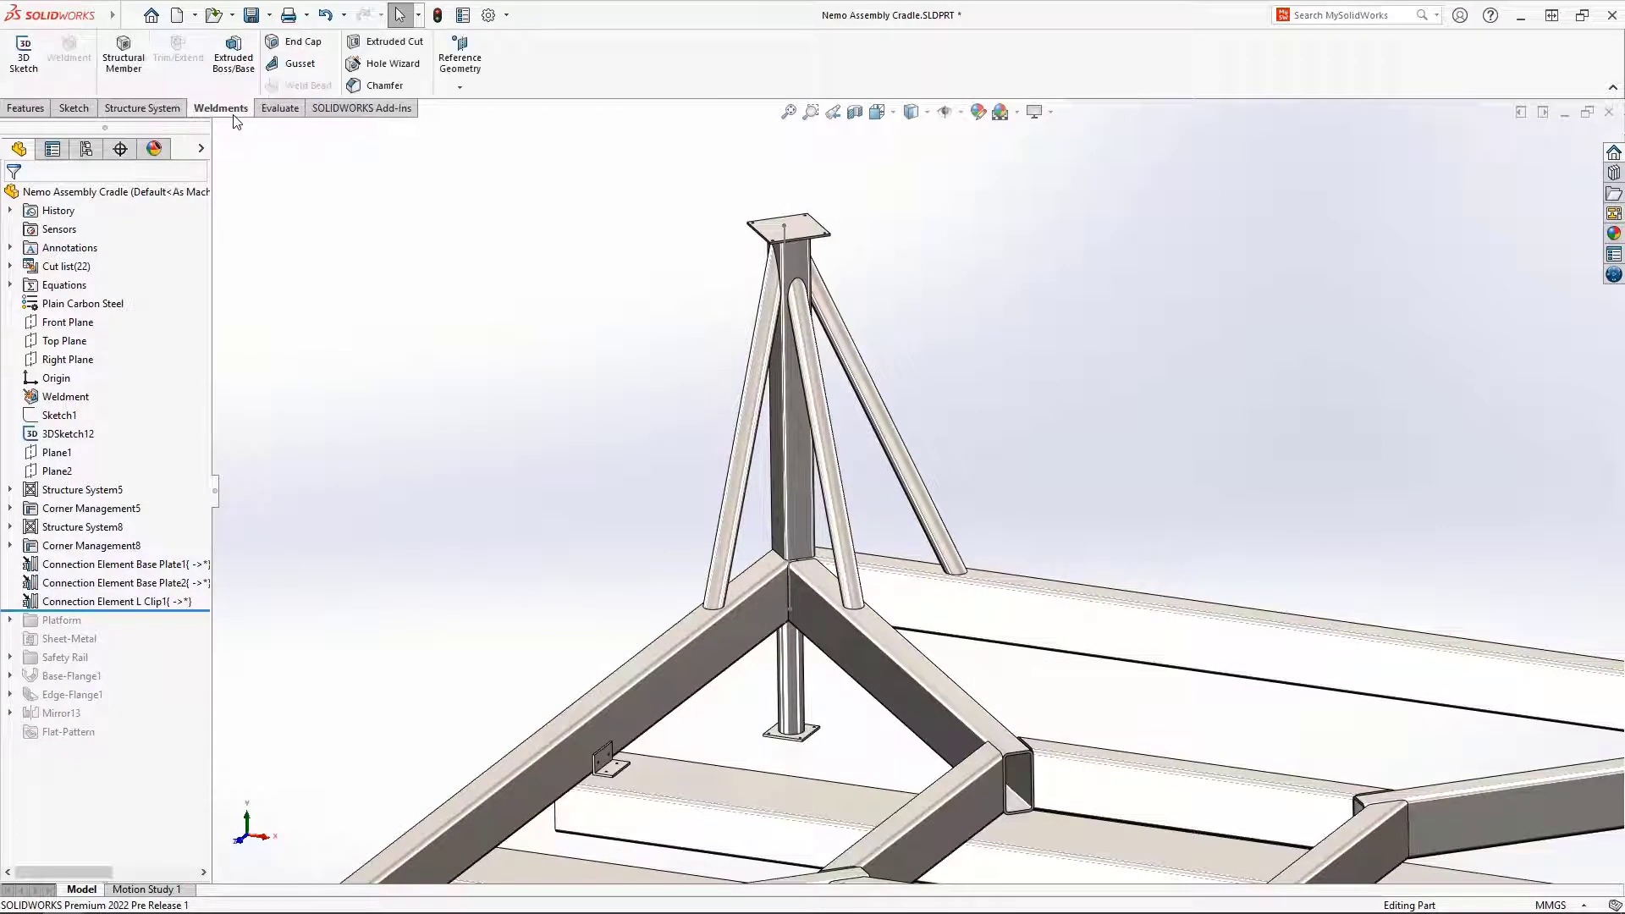
pyautogui.click(295, 42)
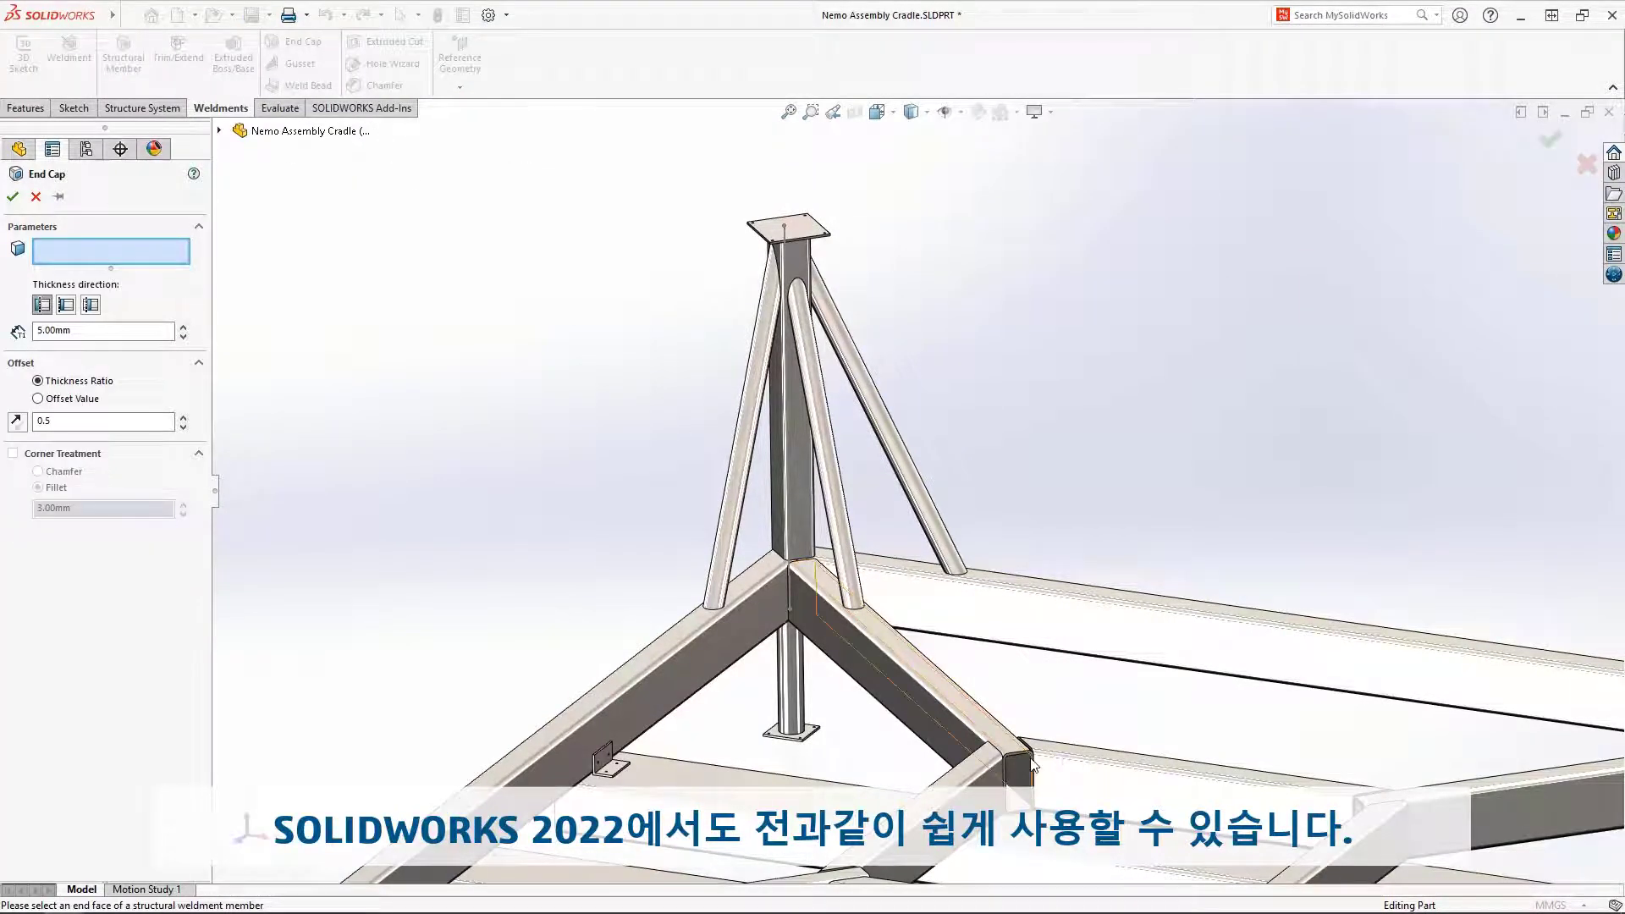
pyautogui.click(1034, 768)
pyautogui.rightClick(1035, 768)
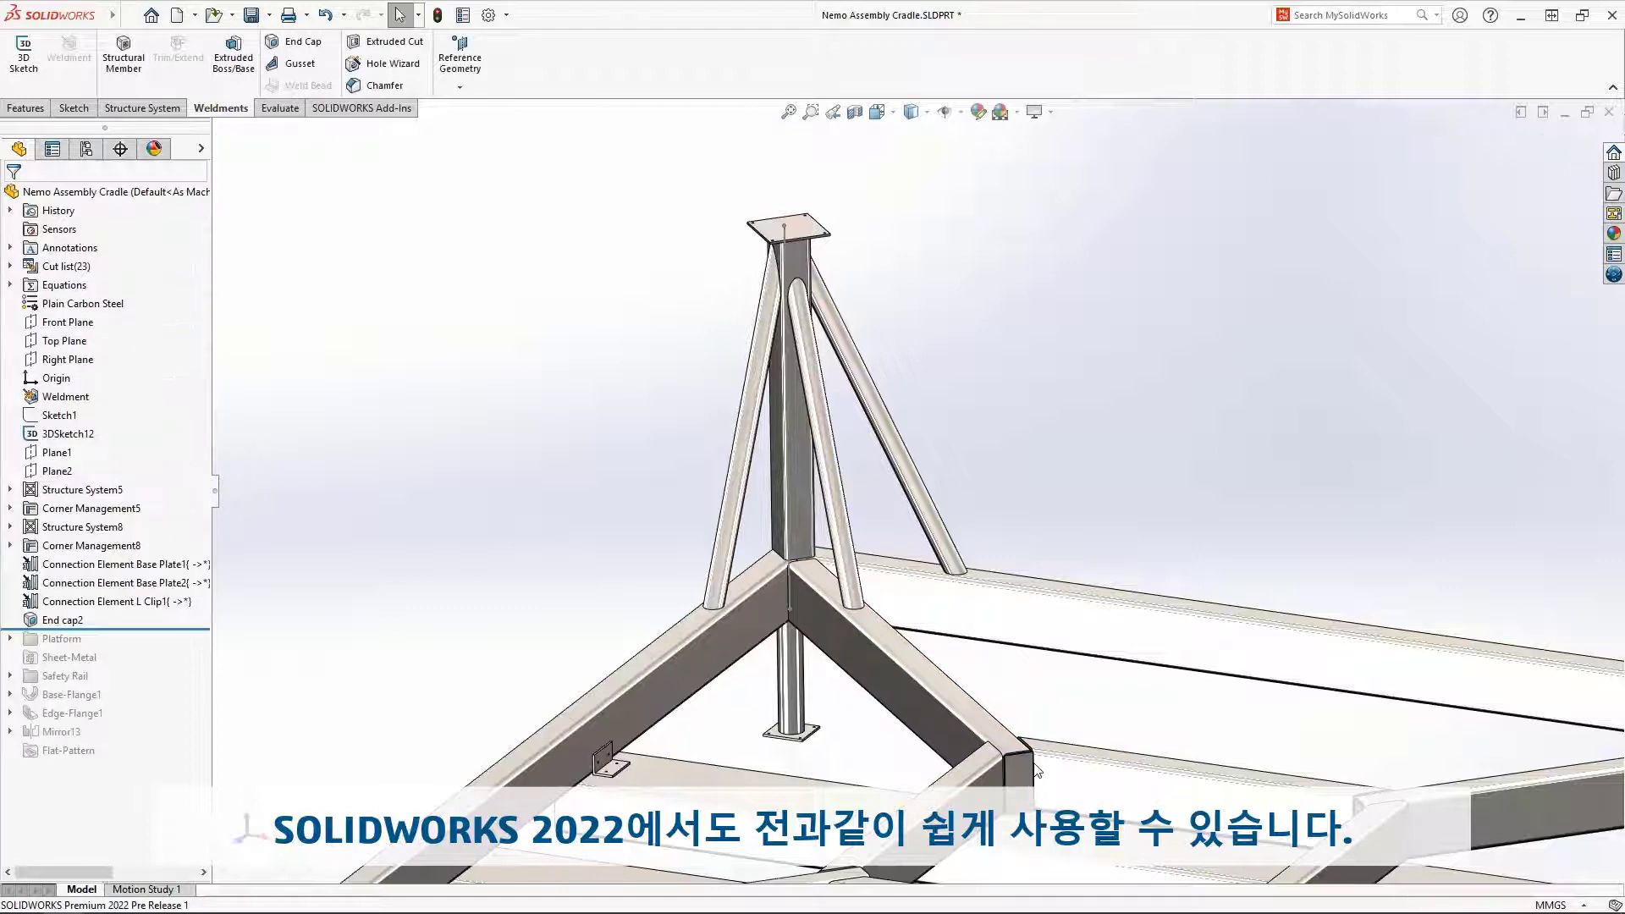
# Mirror the leg, its base plate, the L clip and the end cap bodies about both the Front Plane and Right Plane.
pyautogui.press('f')
pyautogui.press('s')
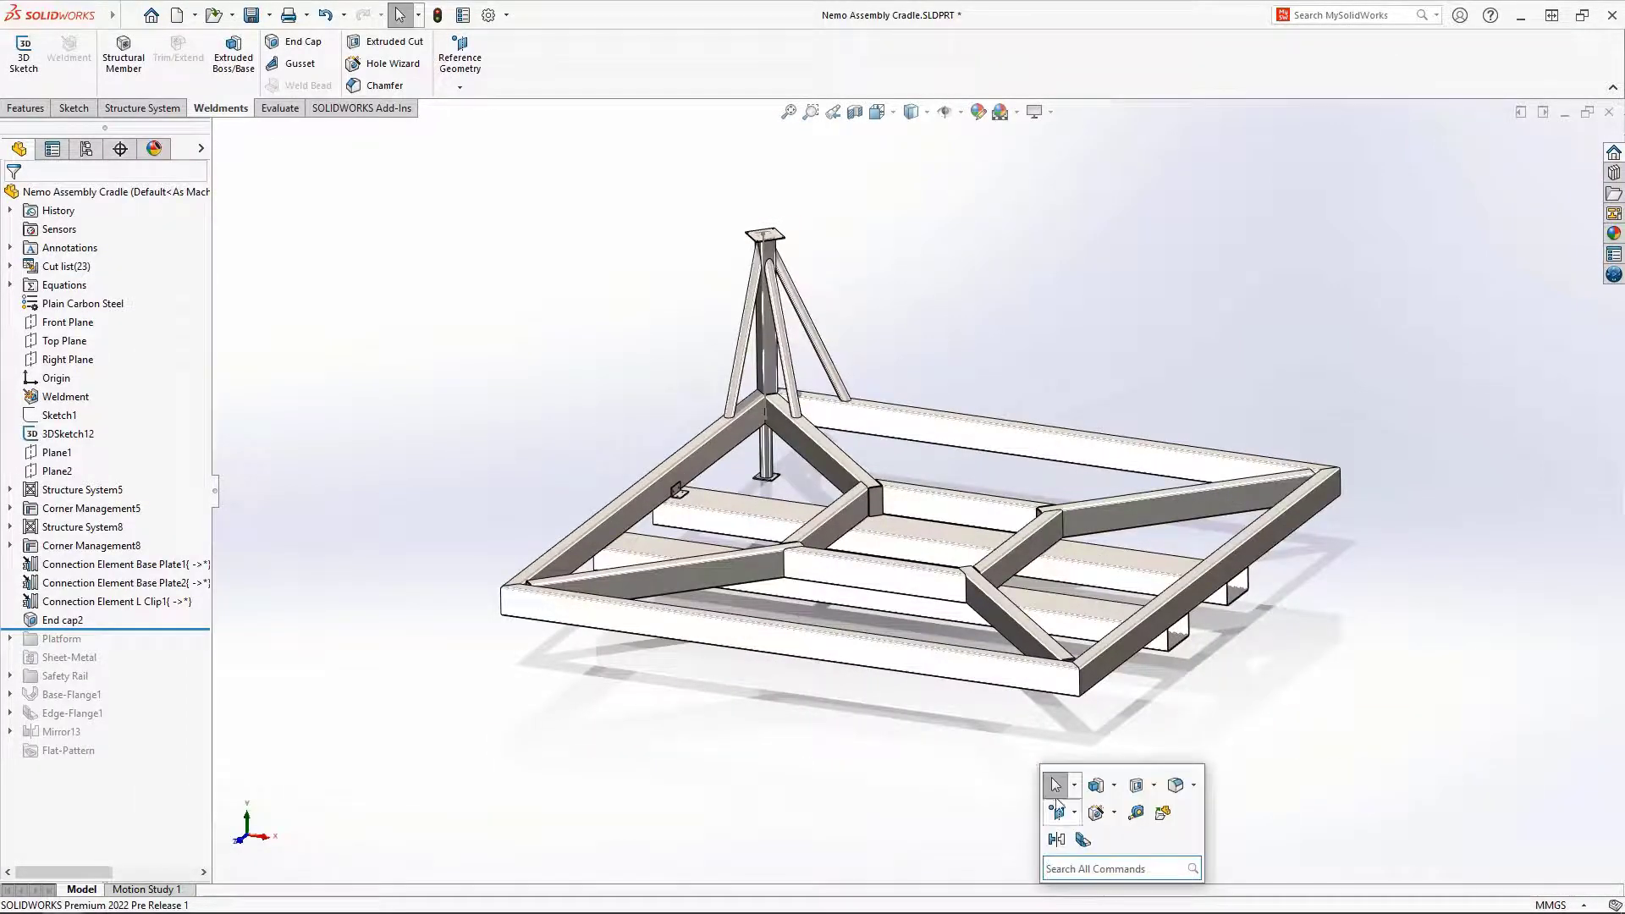
pyautogui.click(1057, 840)
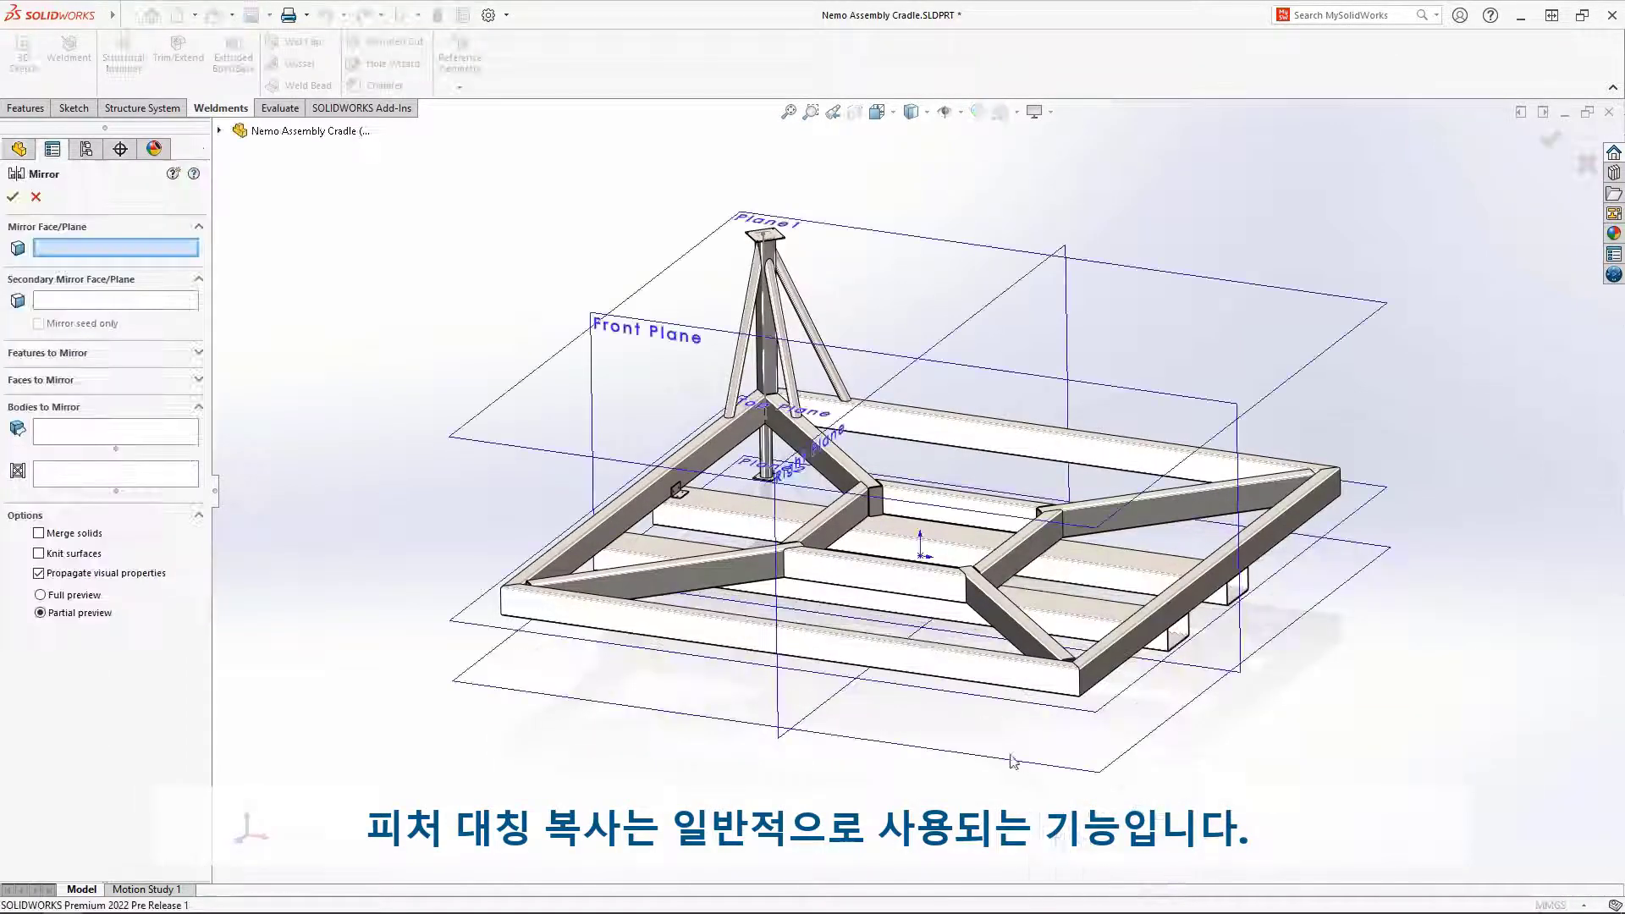
pyautogui.click(745, 603)
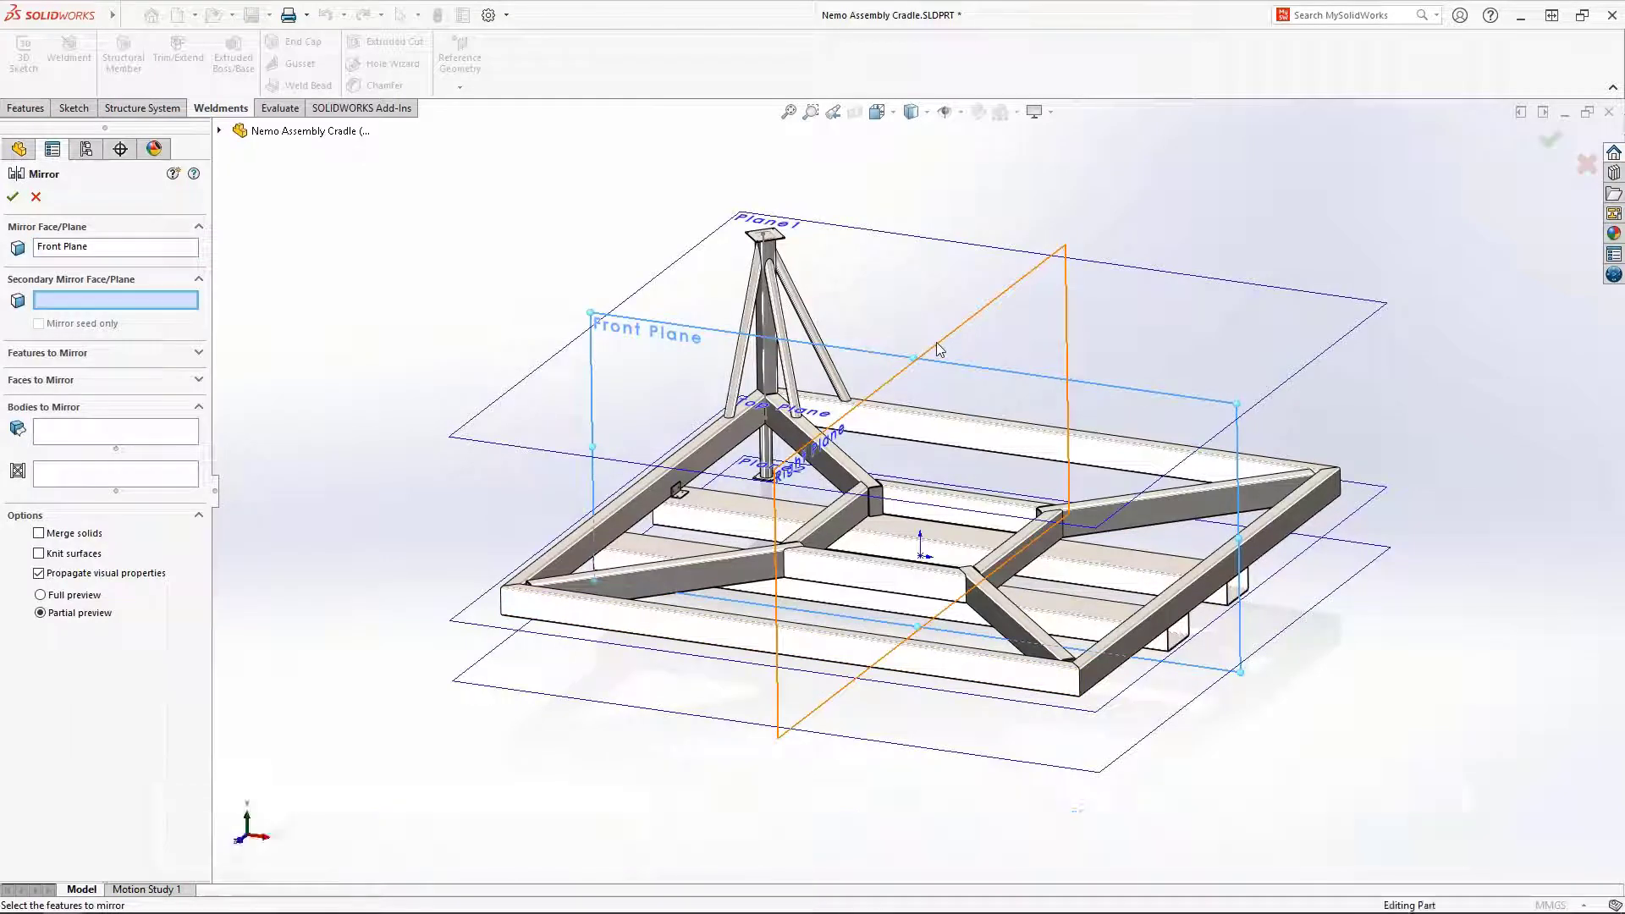
pyautogui.click(937, 341)
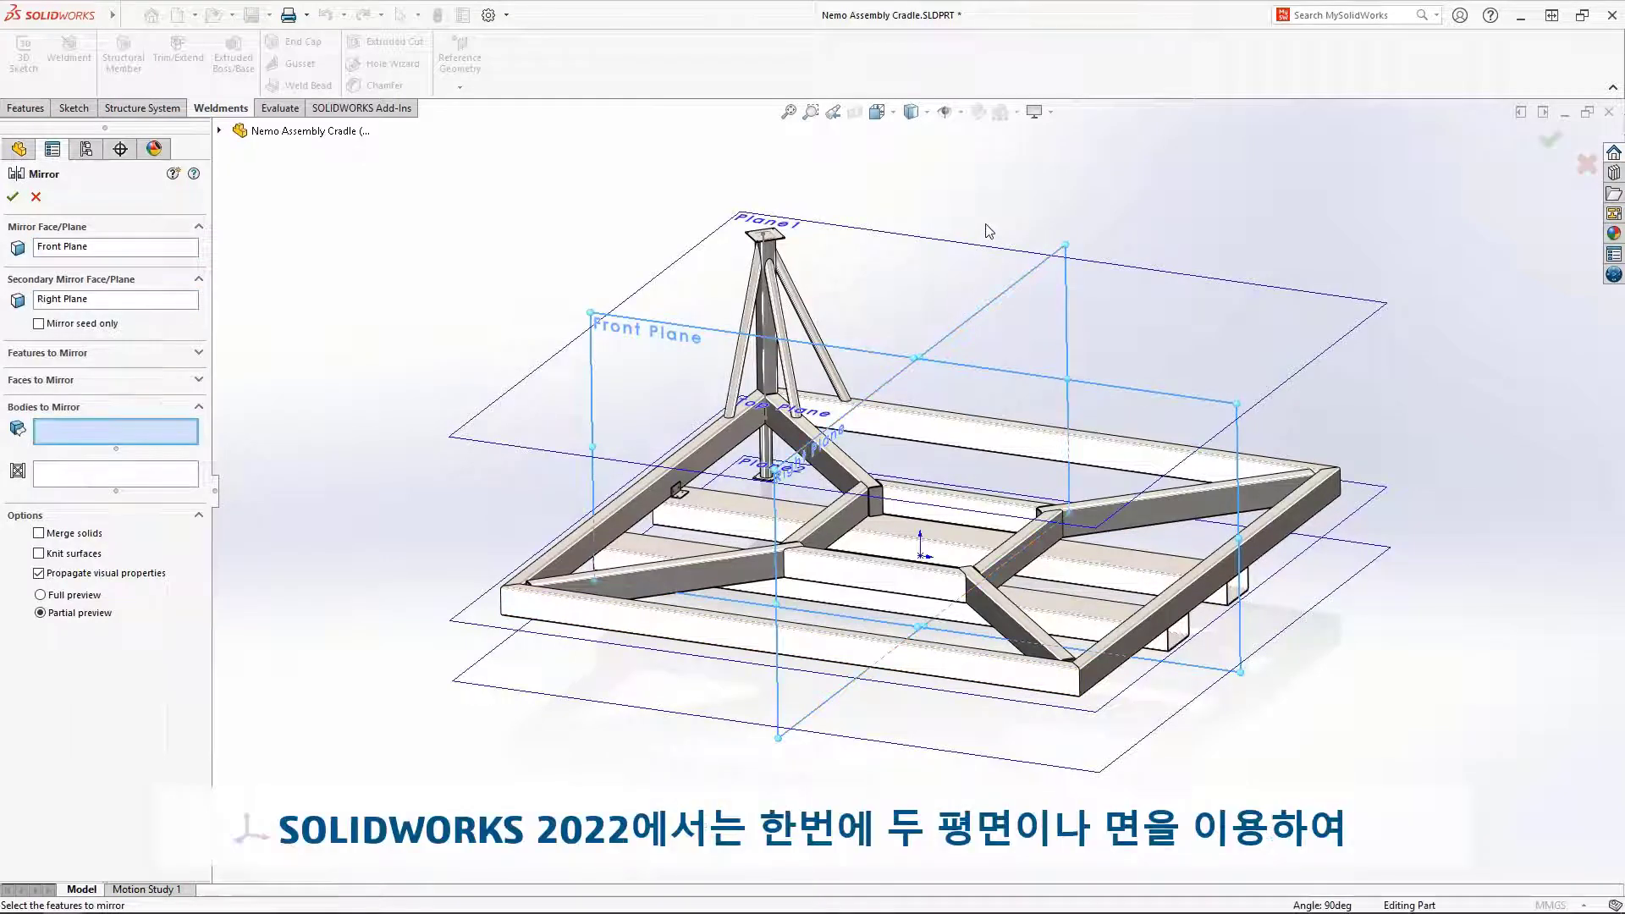
pyautogui.click(767, 457)
pyautogui.click(764, 476)
pyautogui.click(678, 489)
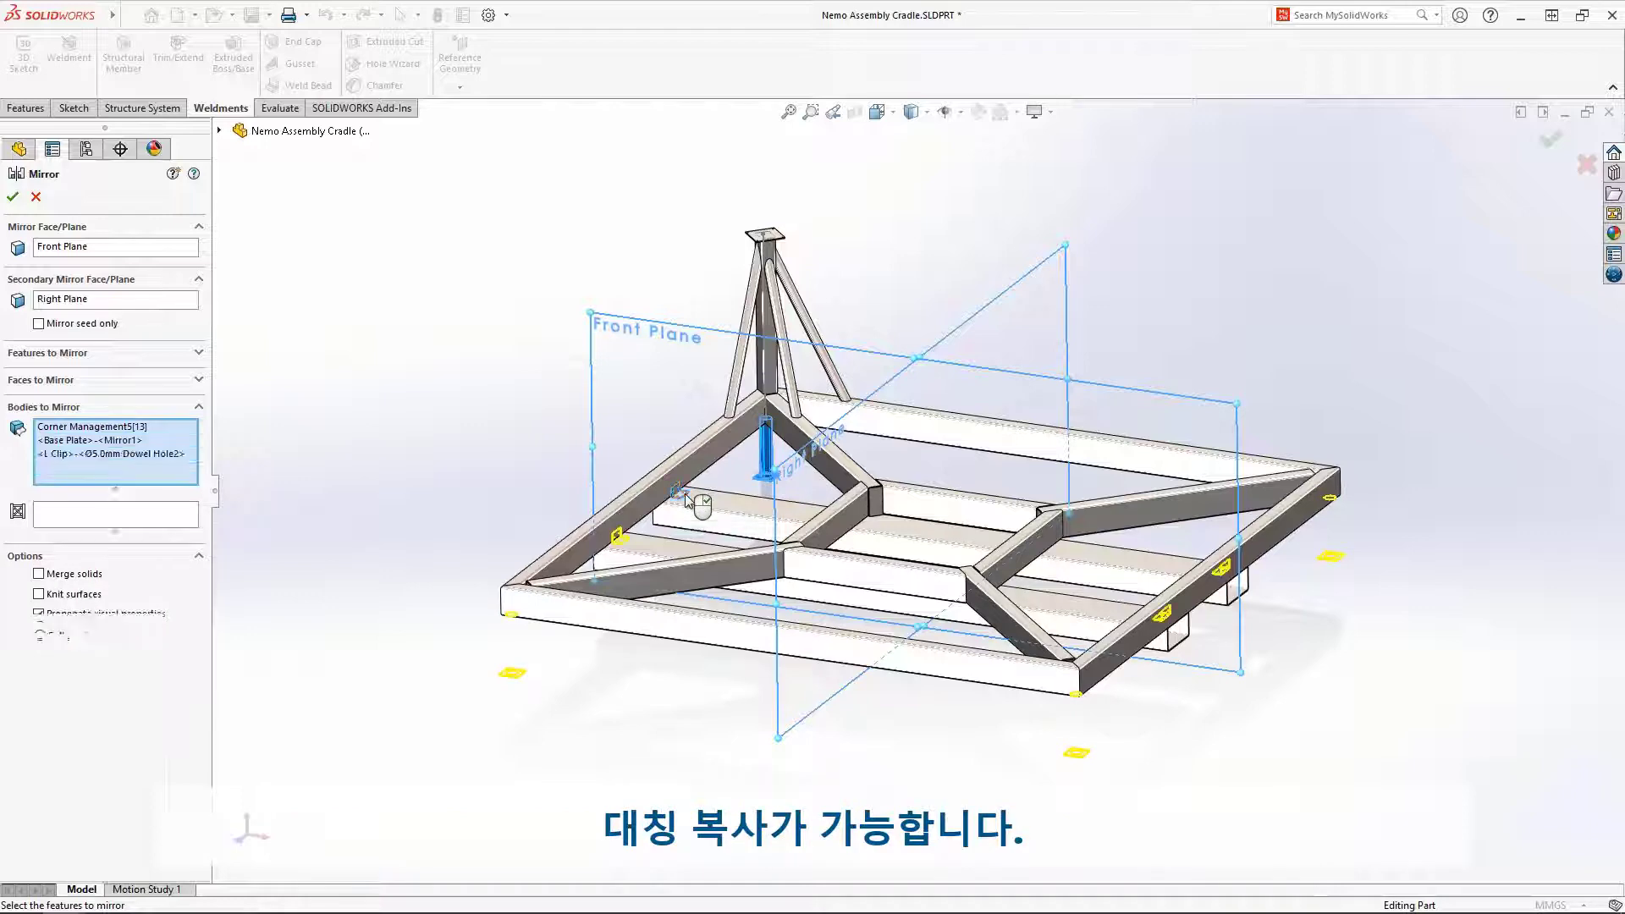
pyautogui.click(876, 503)
pyautogui.rightClick(880, 508)
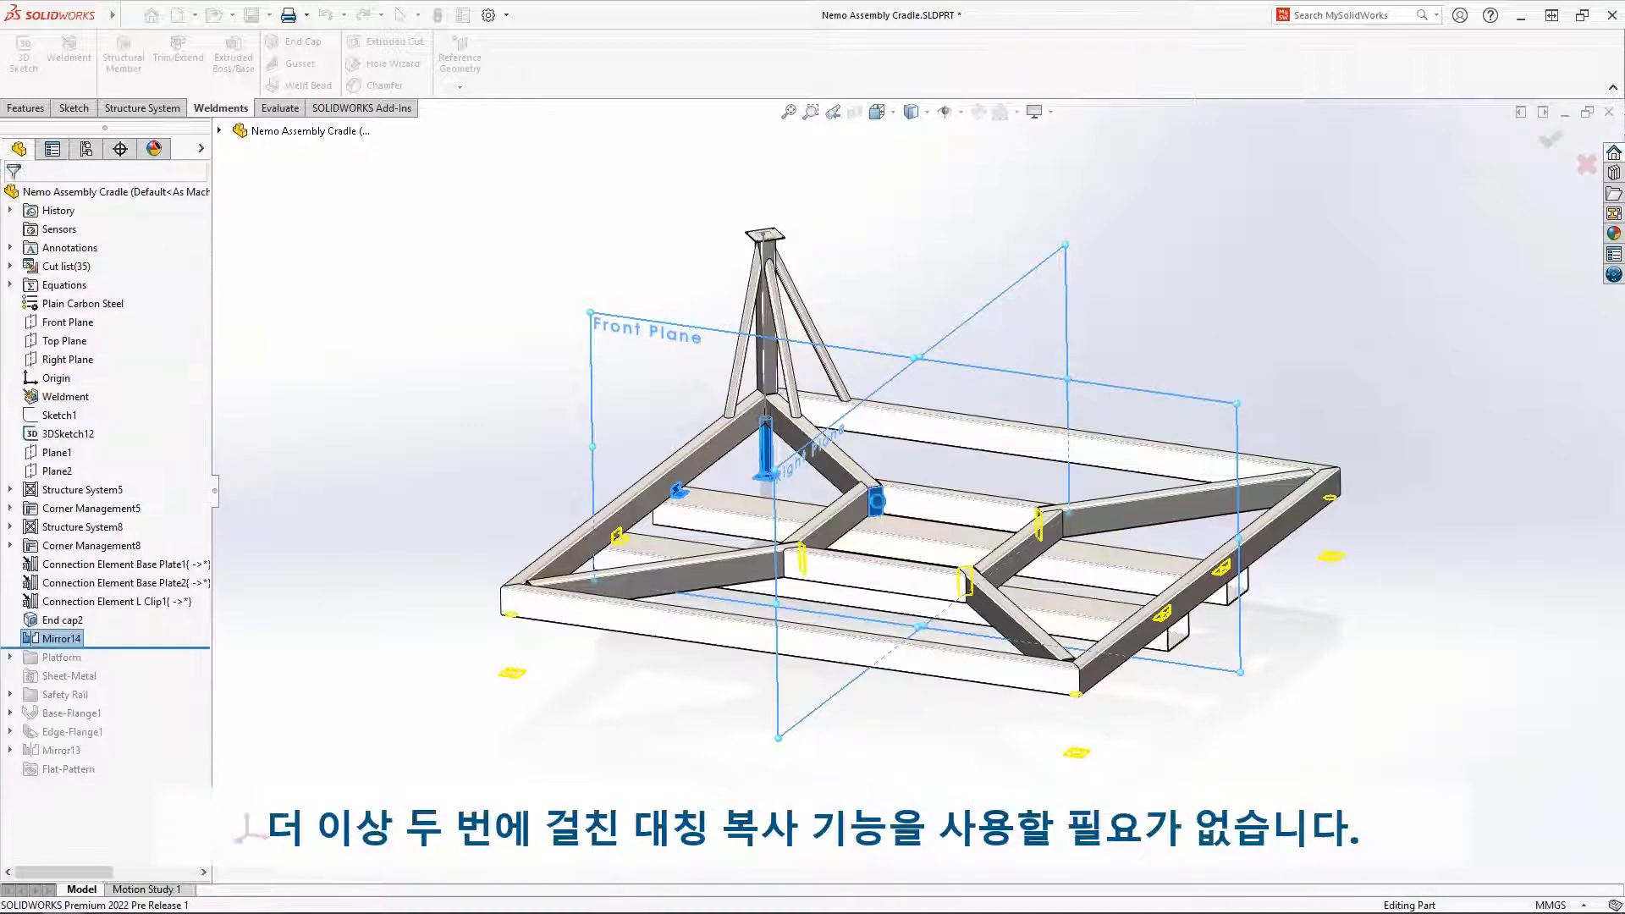
# Mirror the vertical post, braces and top plate bodies about the Right Plane and the top face of the post's plate.
pyautogui.press('Return')
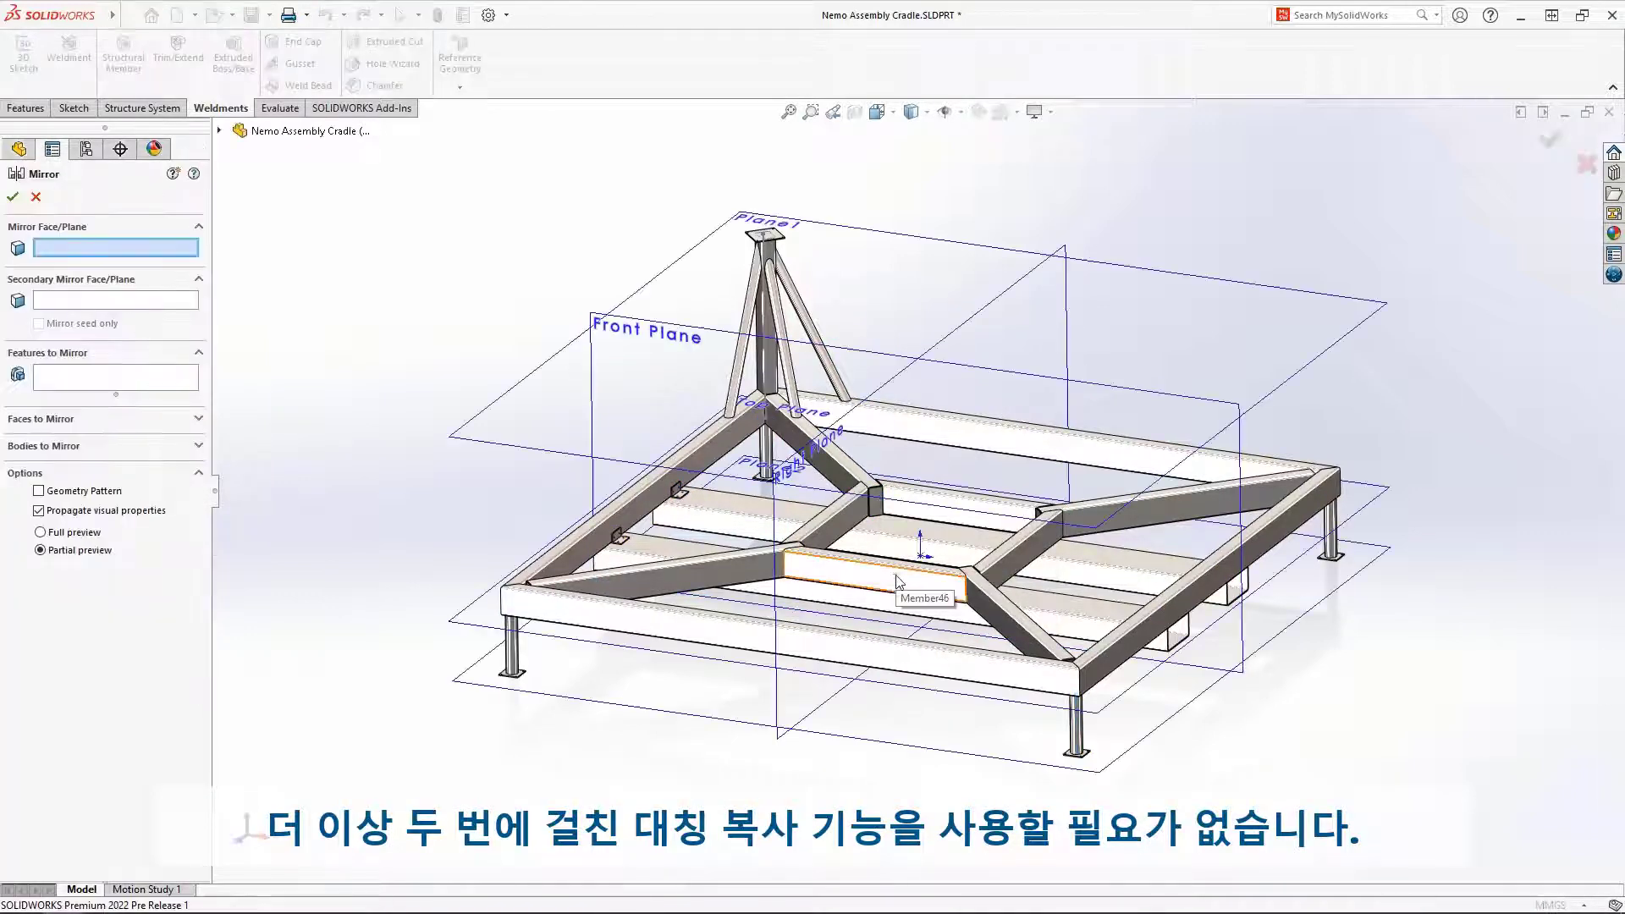
pyautogui.click(962, 331)
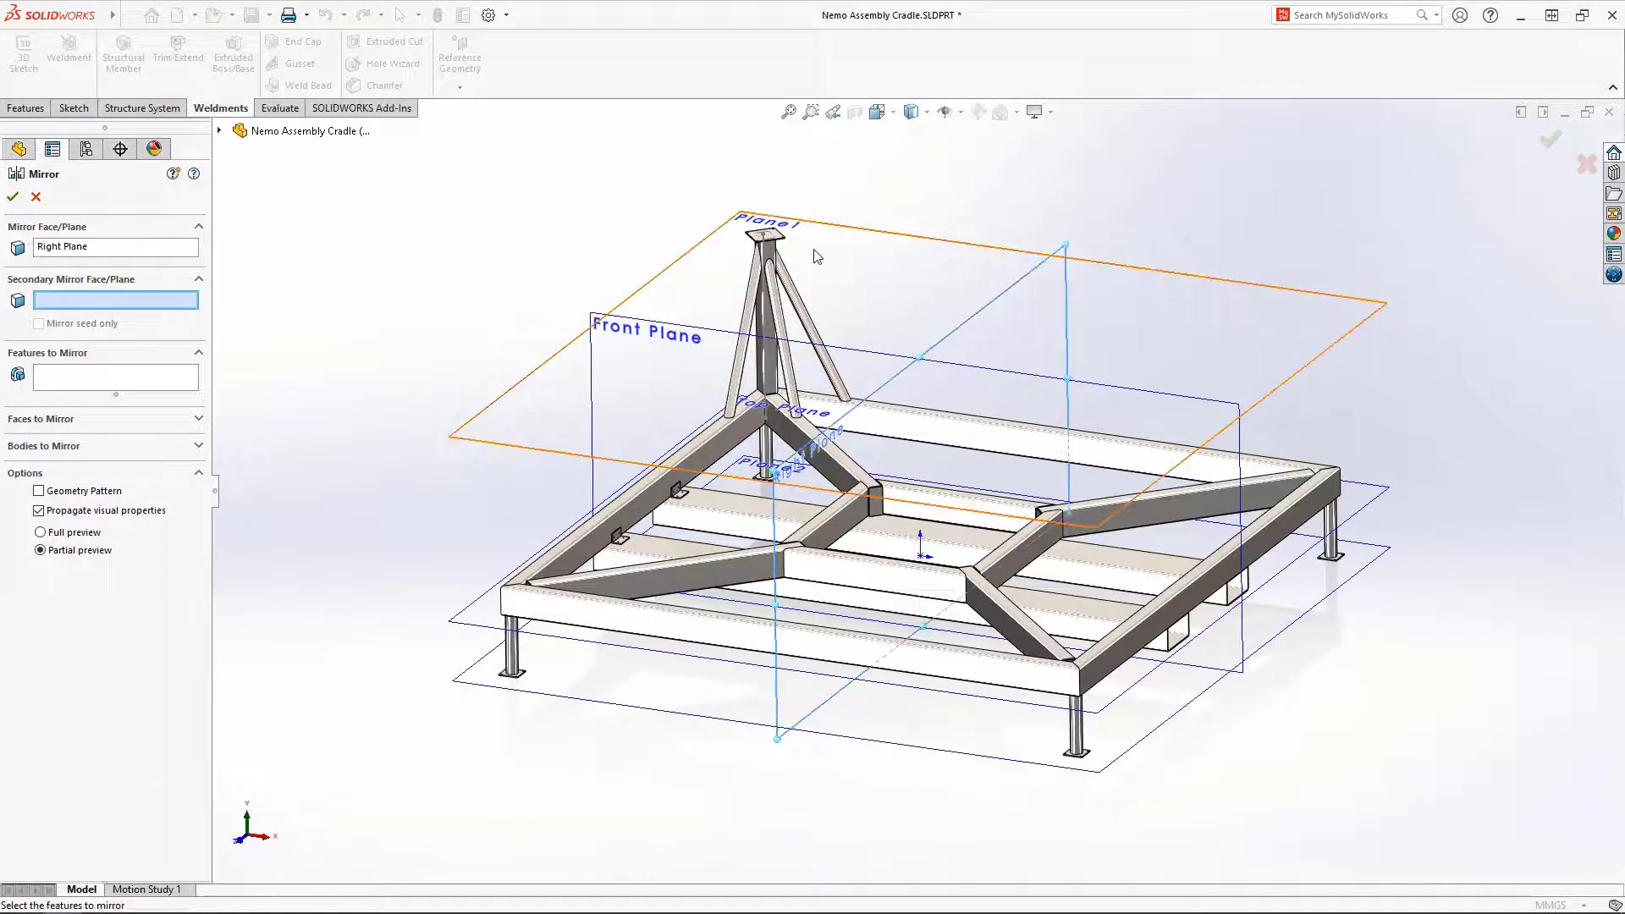
pyautogui.click(775, 239)
pyautogui.click(198, 445)
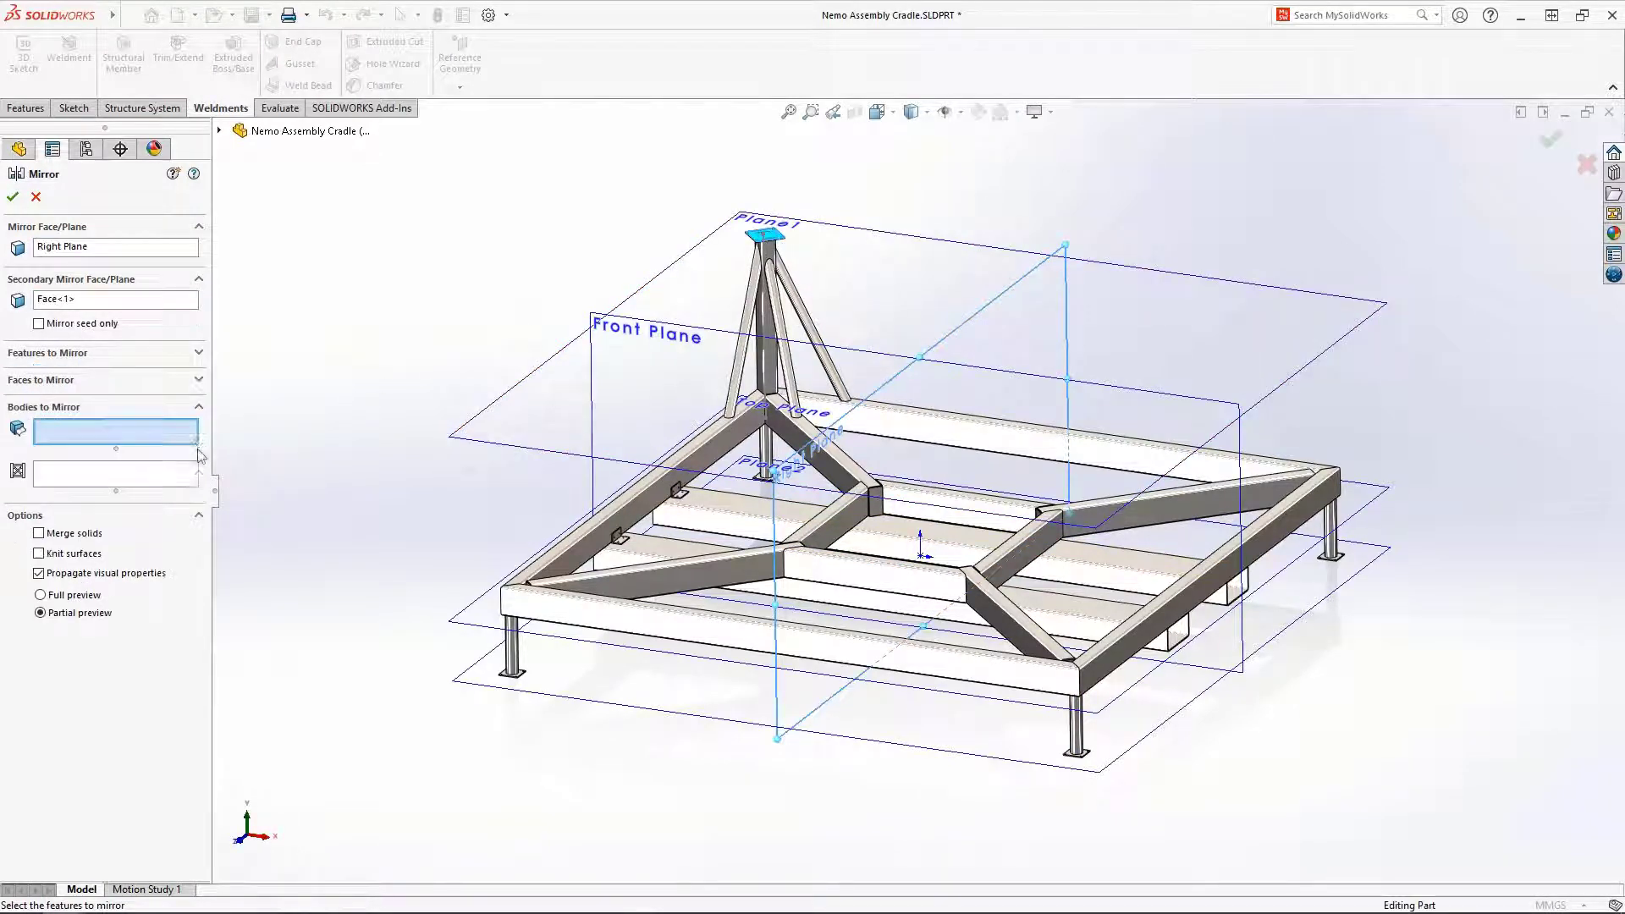
pyautogui.moveTo(626, 180); pyautogui.dragTo(877, 430)
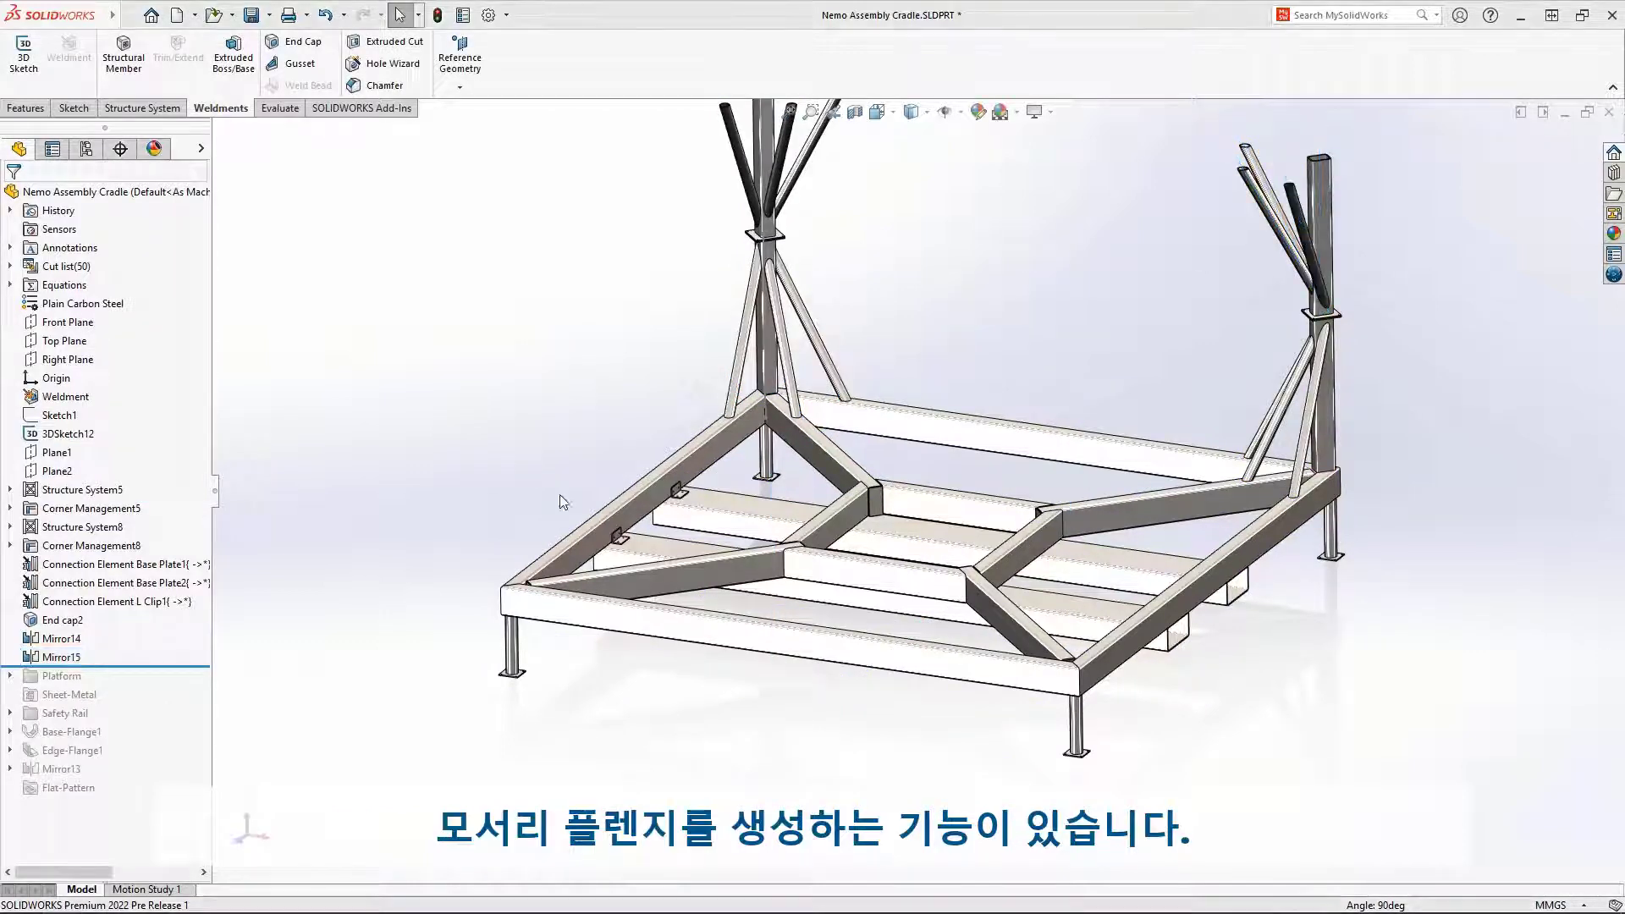
# Roll the model forward past Edge-Flange1, and start an edge flange along the platform skirt's curved and straight lower edges, editing its profile.
pyautogui.moveTo(179, 666); pyautogui.dragTo(176, 753)
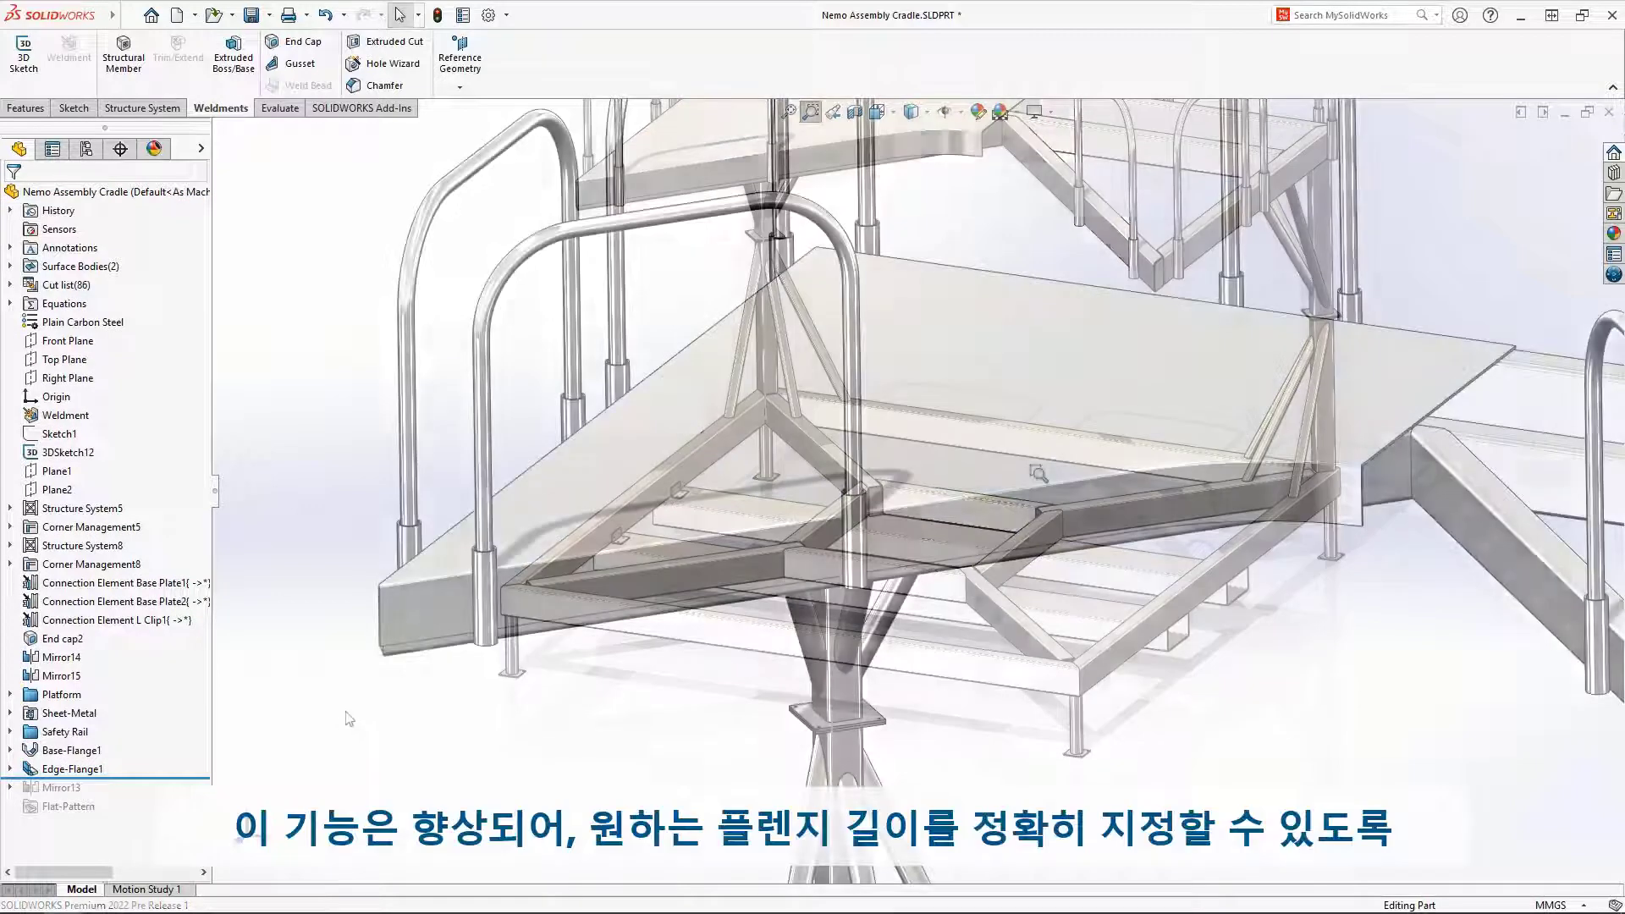
pyautogui.press('s')
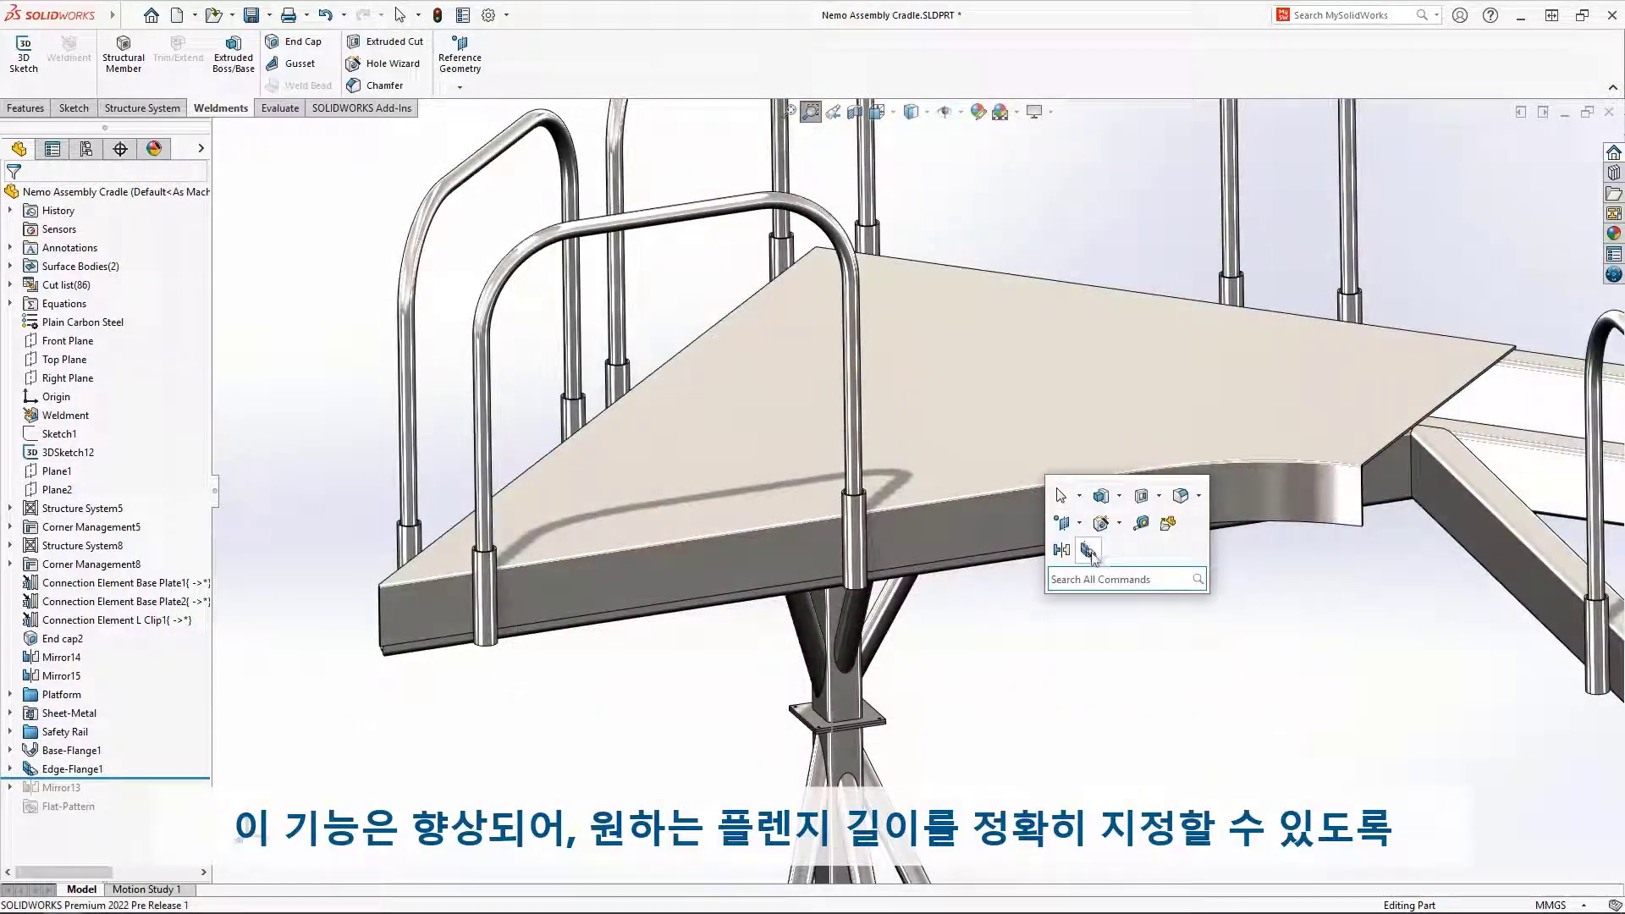
pyautogui.click(1088, 551)
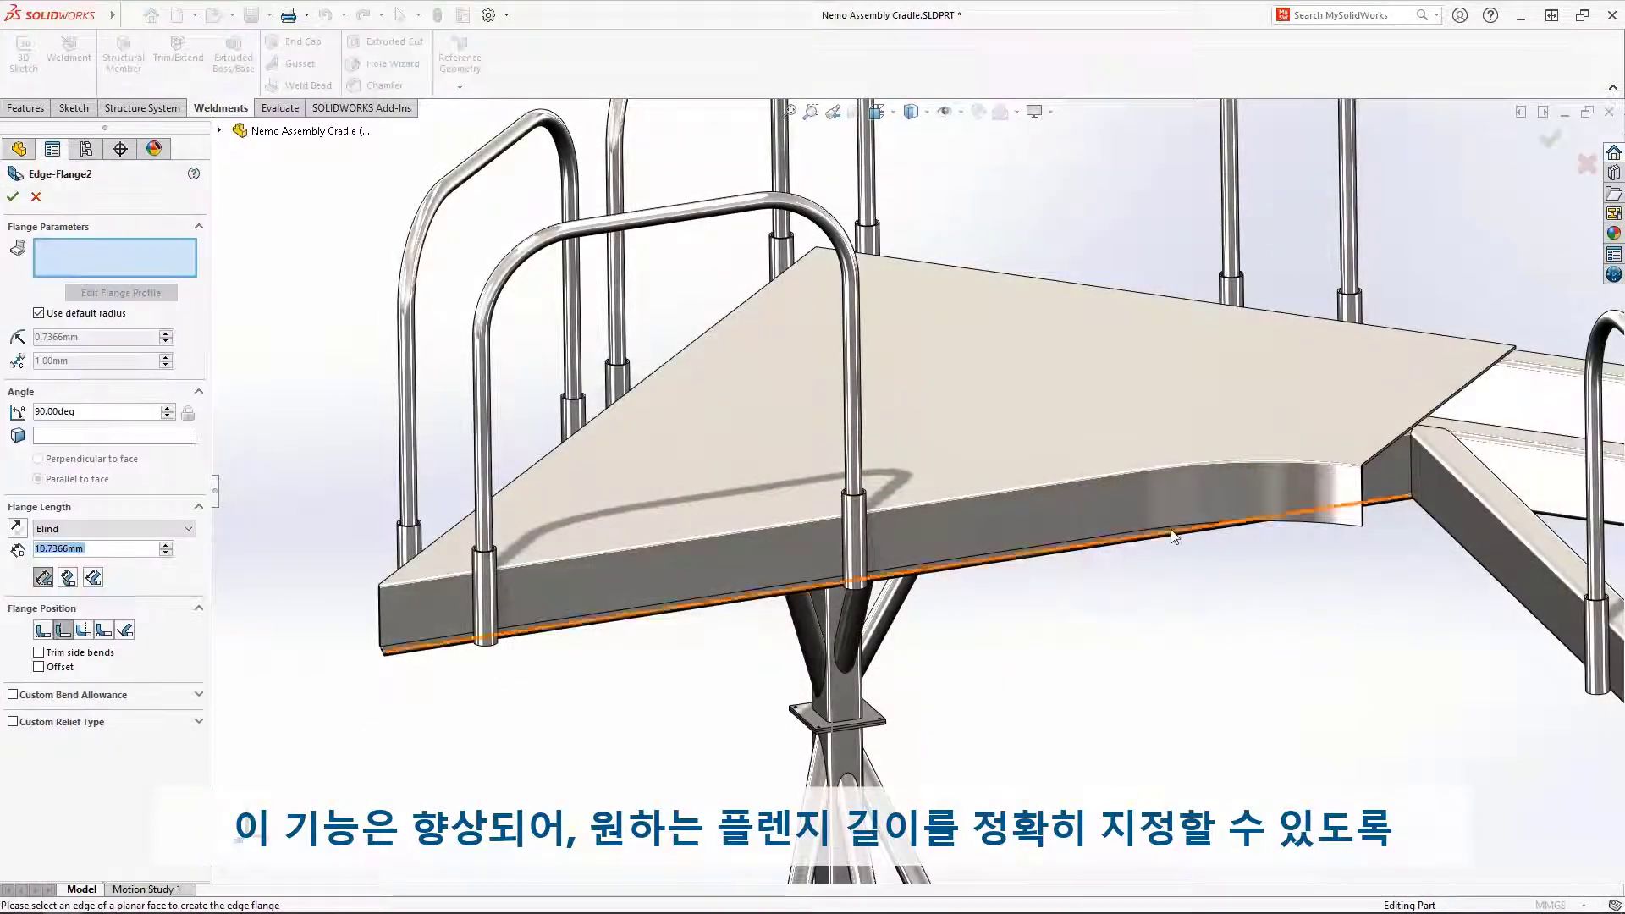
pyautogui.click(1200, 542)
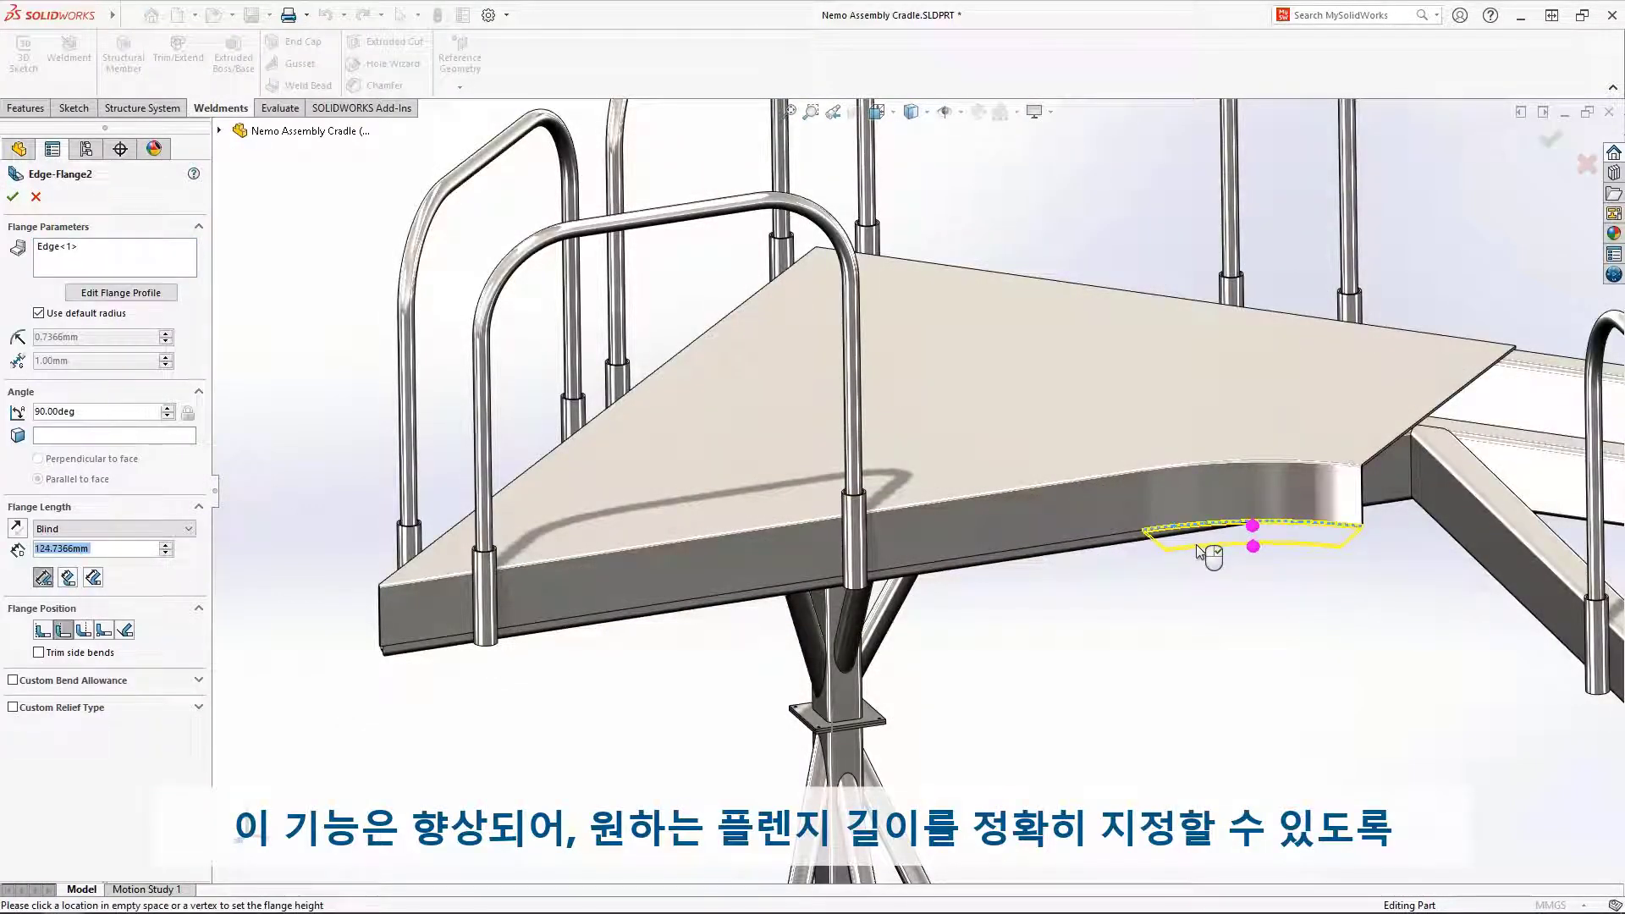
pyautogui.click(1125, 538)
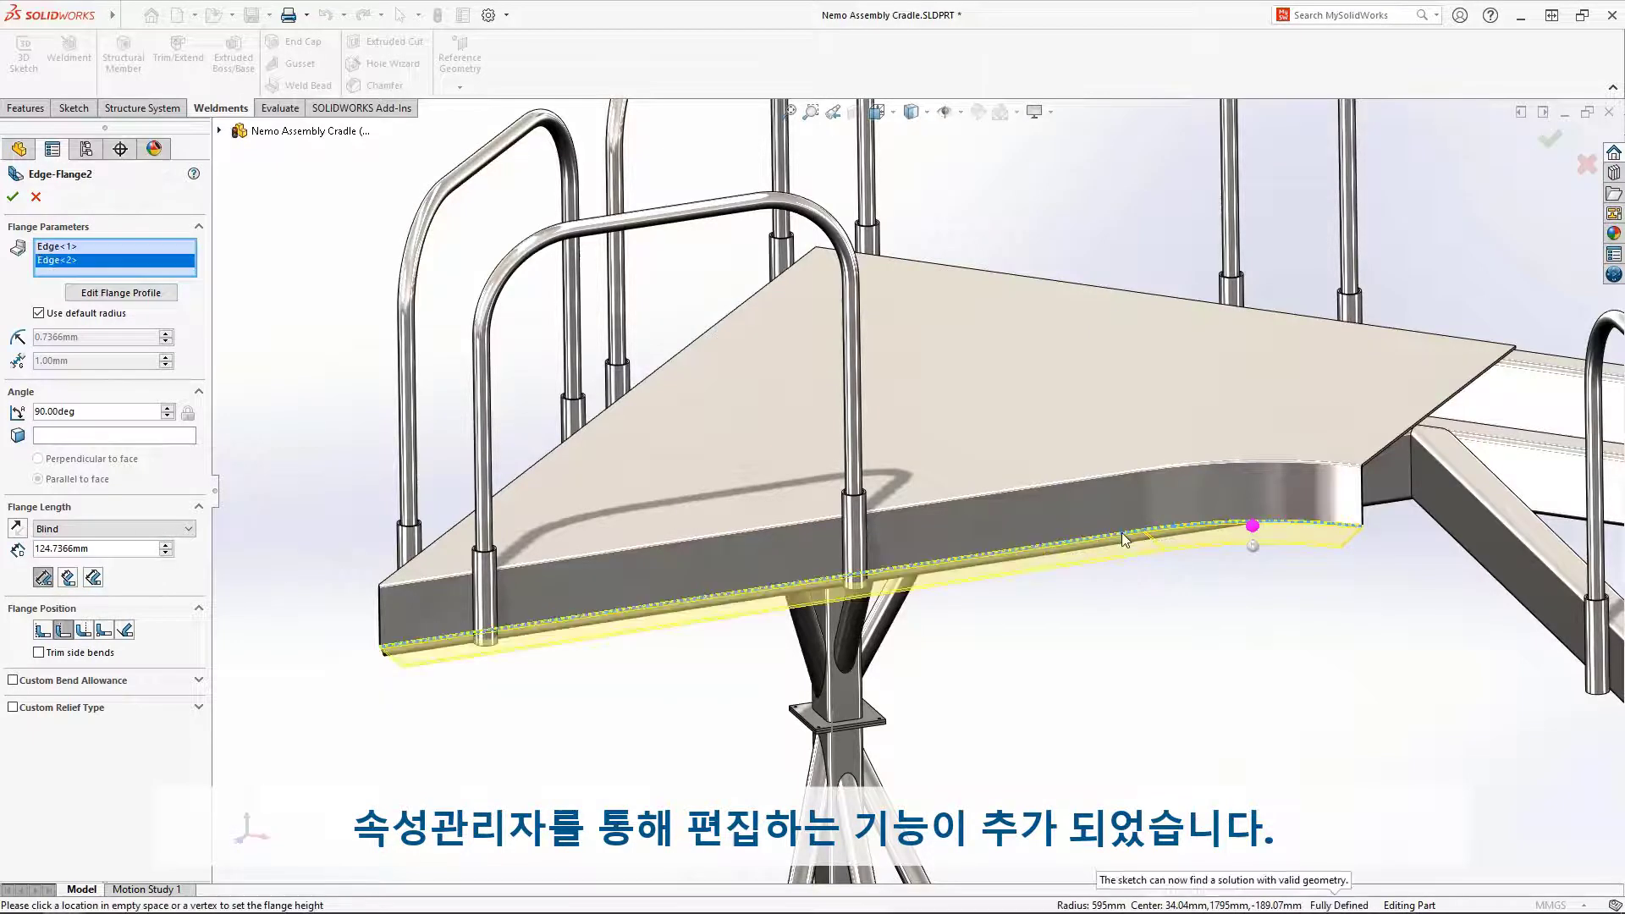
pyautogui.click(160, 296)
pyautogui.moveTo(381, 652); pyautogui.dragTo(1359, 529)
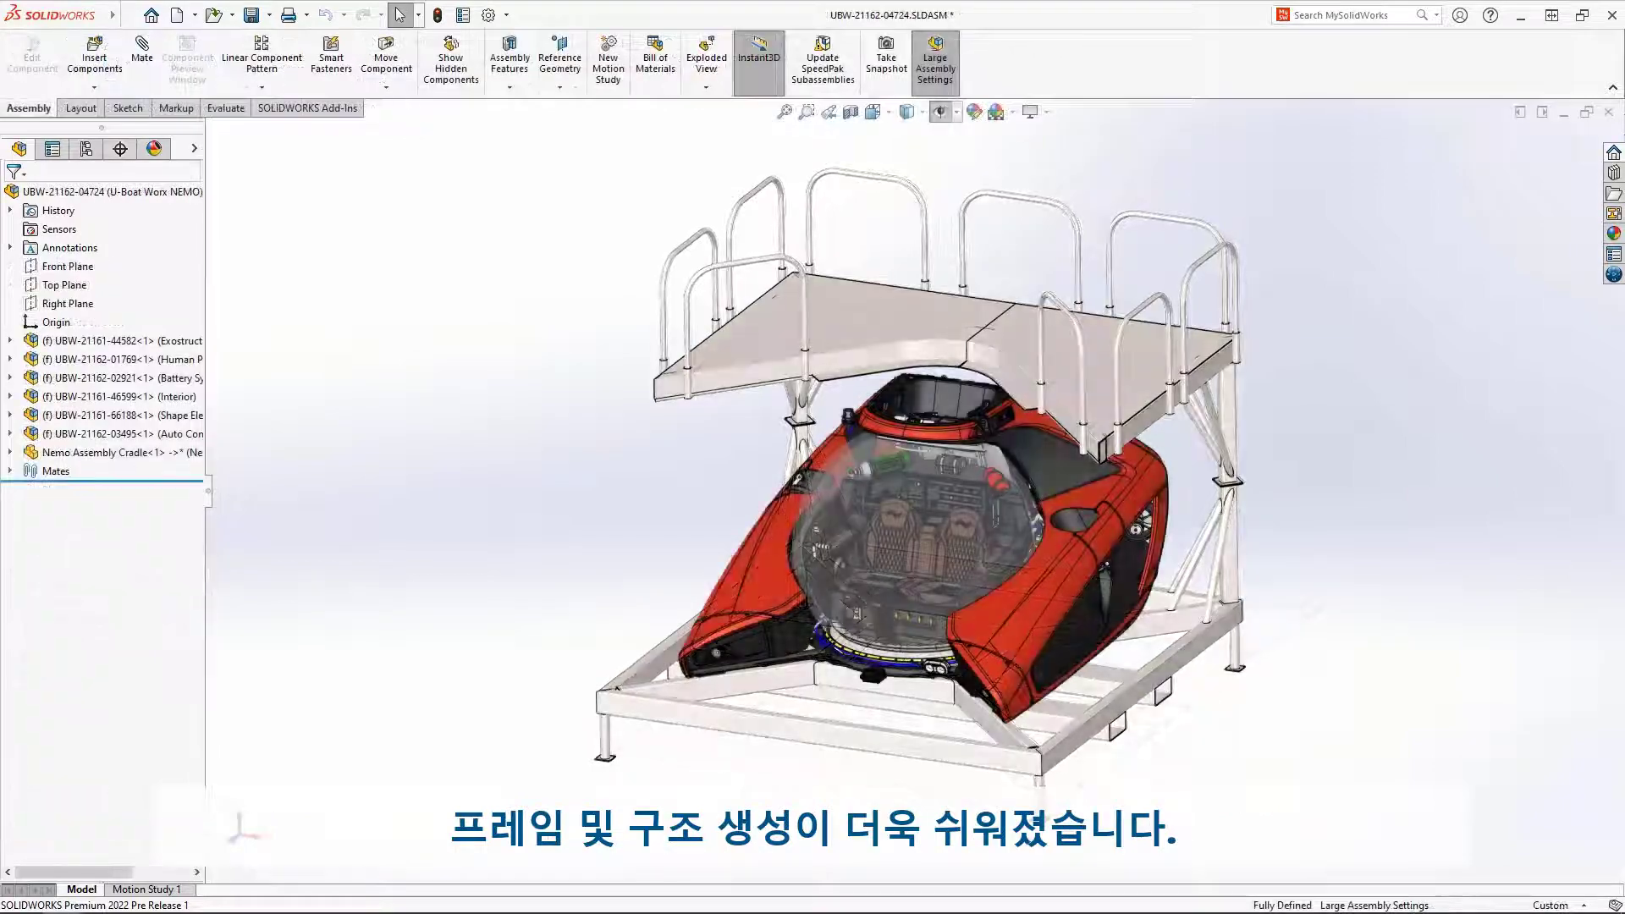
pyautogui.moveTo(736, 769)
pyautogui.mouseDown(button='middle')
pyautogui.moveTo(635, 775)
pyautogui.moveTo(743, 765)
pyautogui.mouseUp(button='middle')
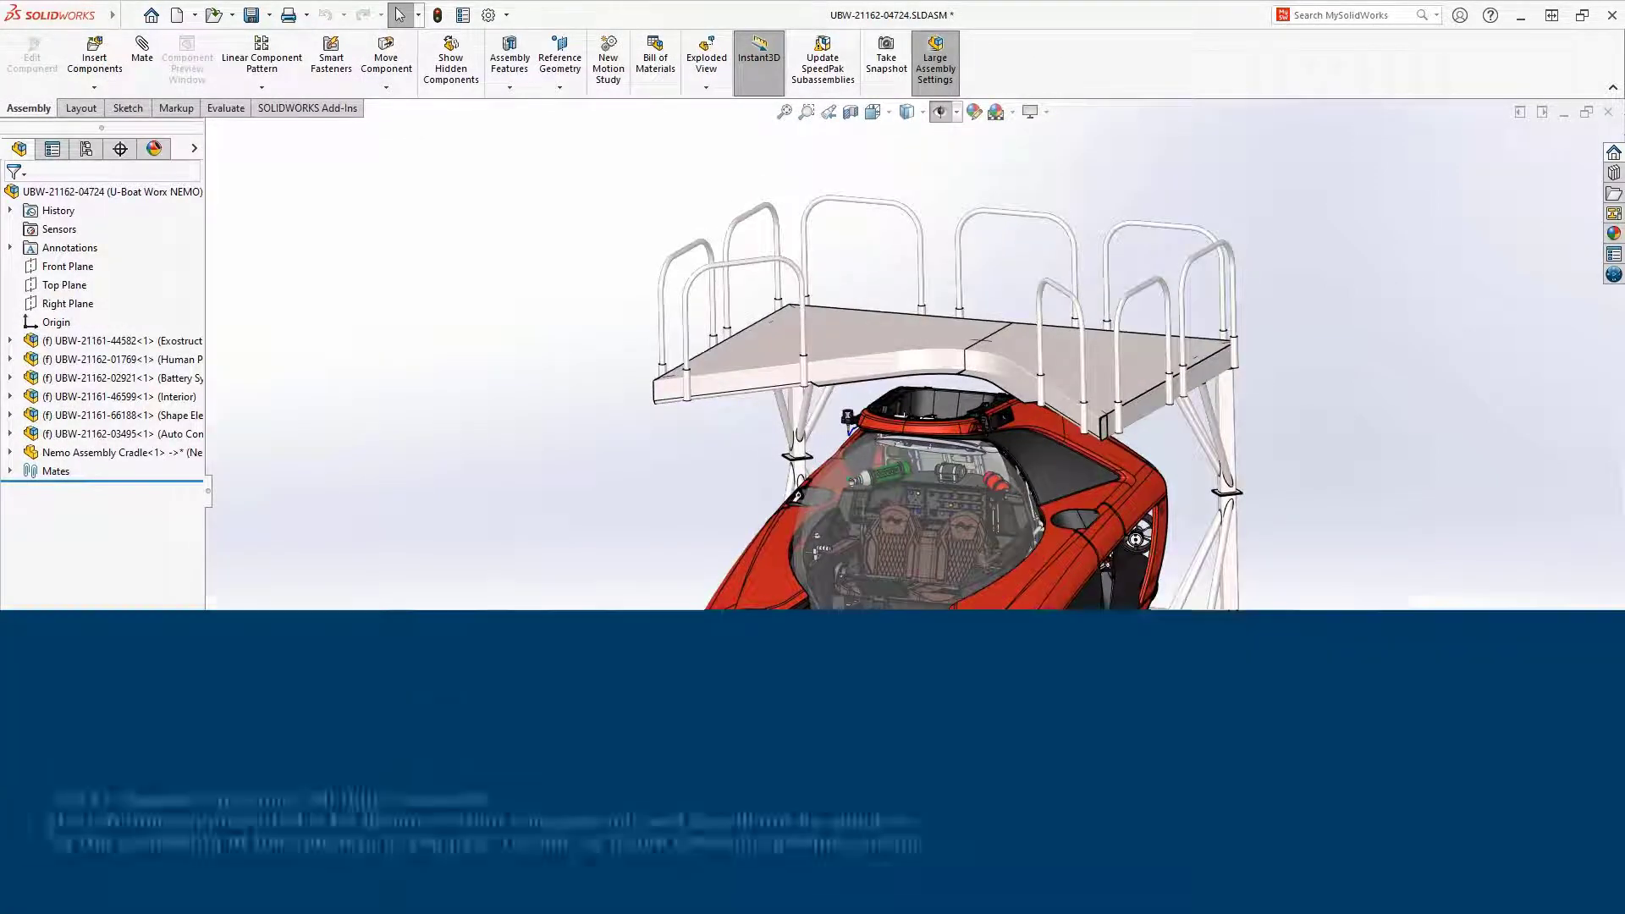